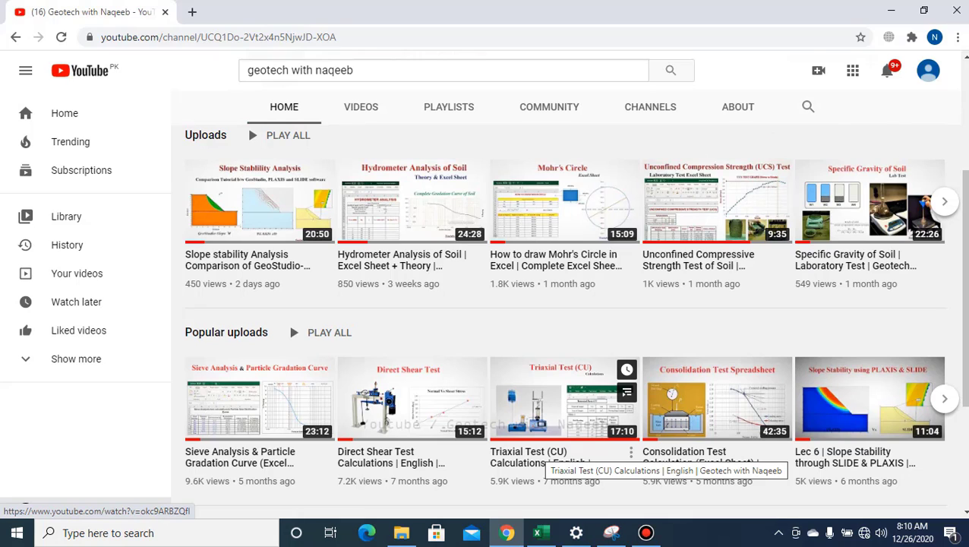
# Switch to the ML Soil workbook in Excel and examine the triaxial sheet's Mohr circle chart and the test tables for each cell pressure.
pyautogui.click(536, 533)
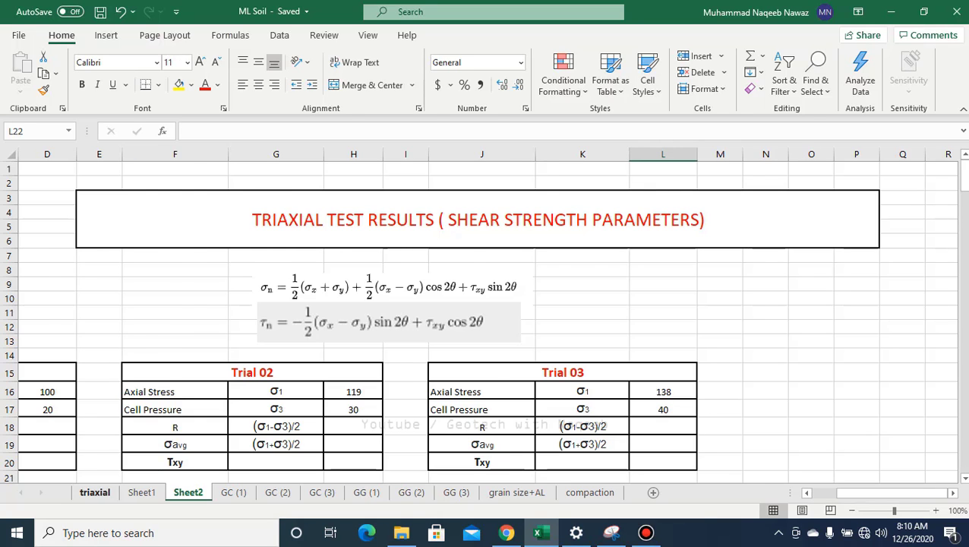
pyautogui.click(94, 492)
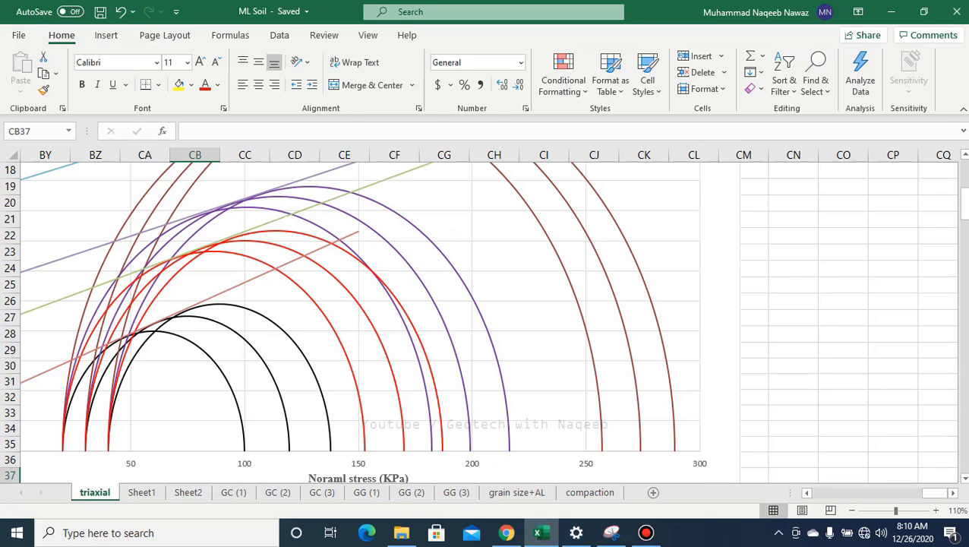
pyautogui.moveTo(934, 492); pyautogui.dragTo(920, 492)
pyautogui.scroll(2, 486, 319)
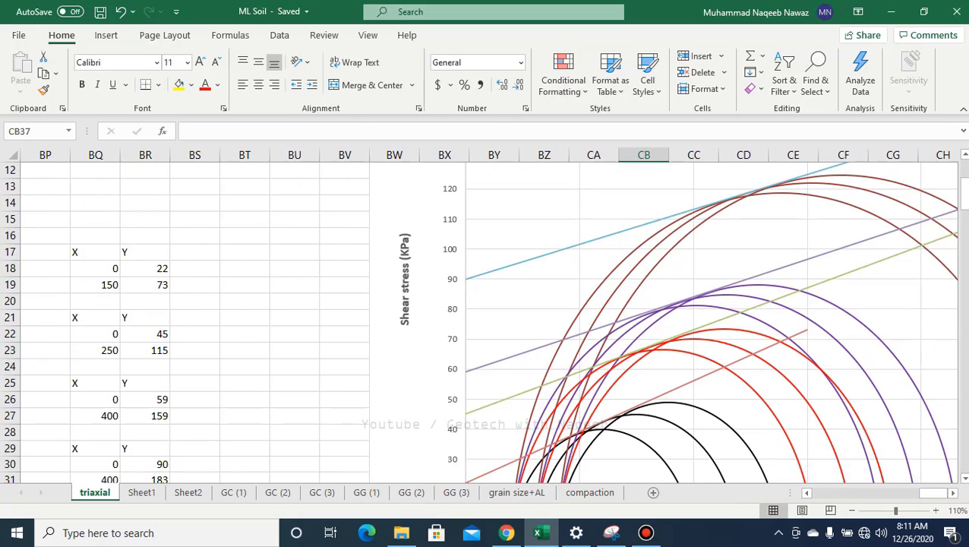
pyautogui.hscroll(-15, 345, 334)
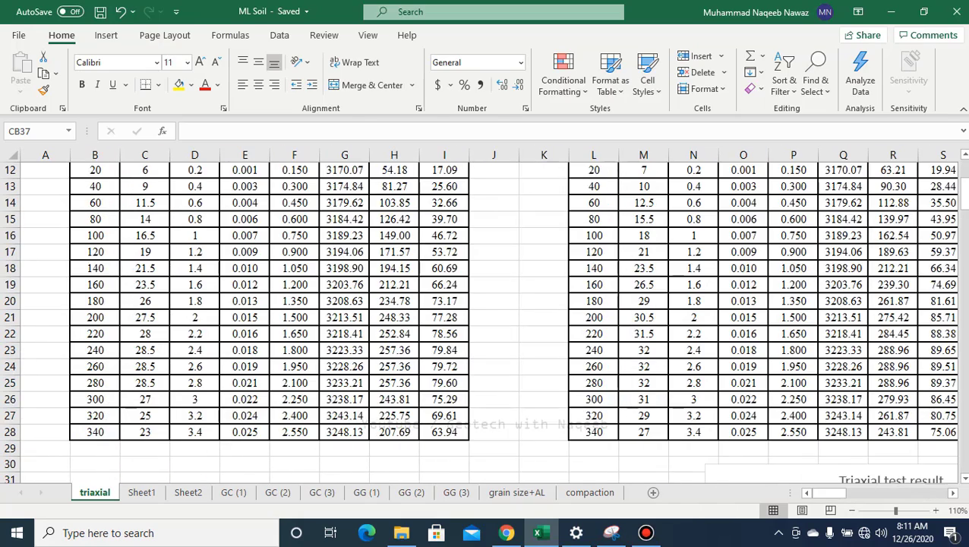
pyautogui.scroll(4, 346, 334)
pyautogui.scroll(-1, 346, 335)
pyautogui.scroll(1, 346, 334)
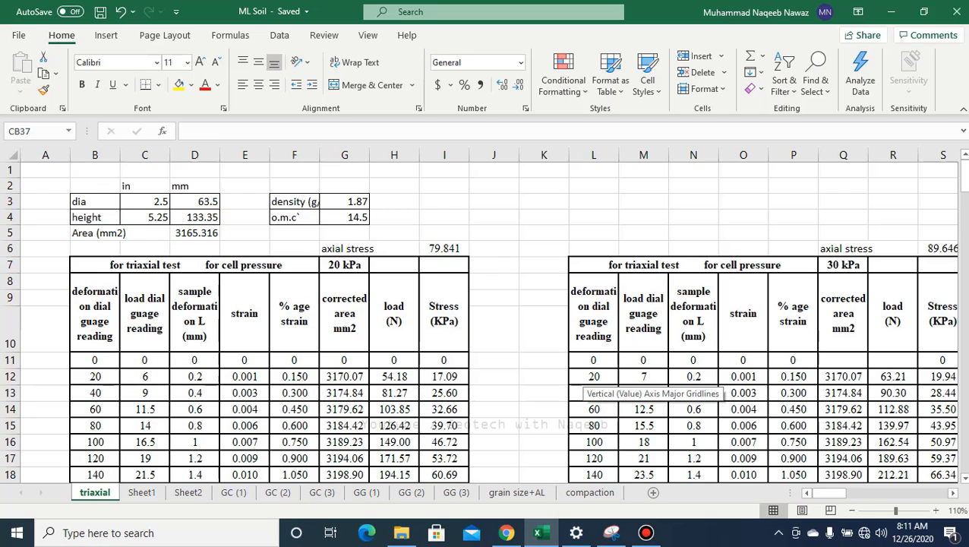
pyautogui.hscroll(3, 486, 319)
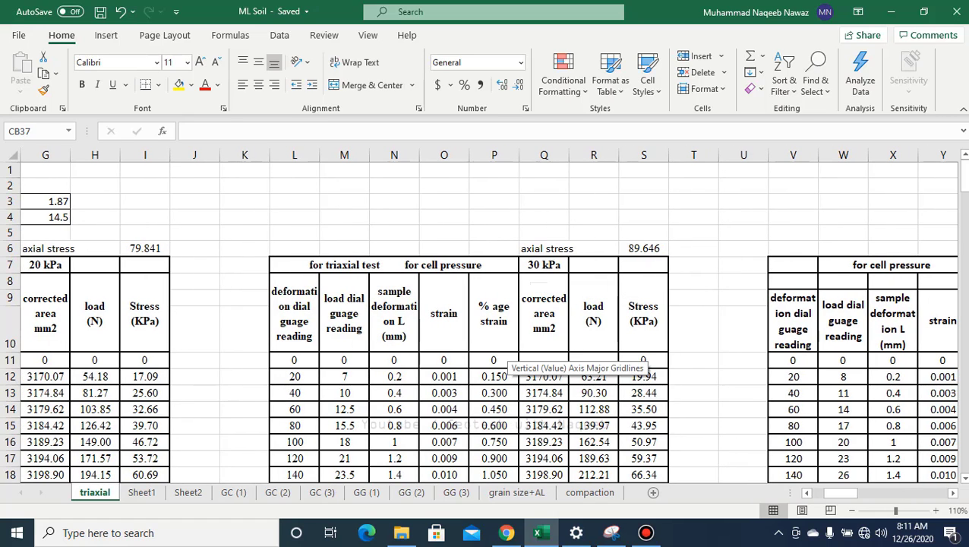
# On Sheet2, calculate R for Trial 01 in D18 with the formula =(D16-D17)/2.
pyautogui.click(187, 492)
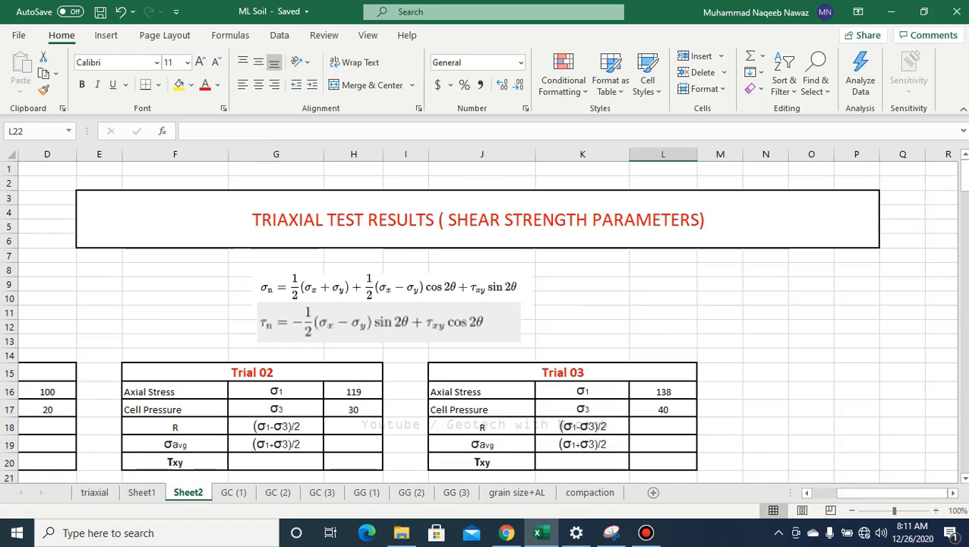
pyautogui.moveTo(866, 492); pyautogui.dragTo(842, 492)
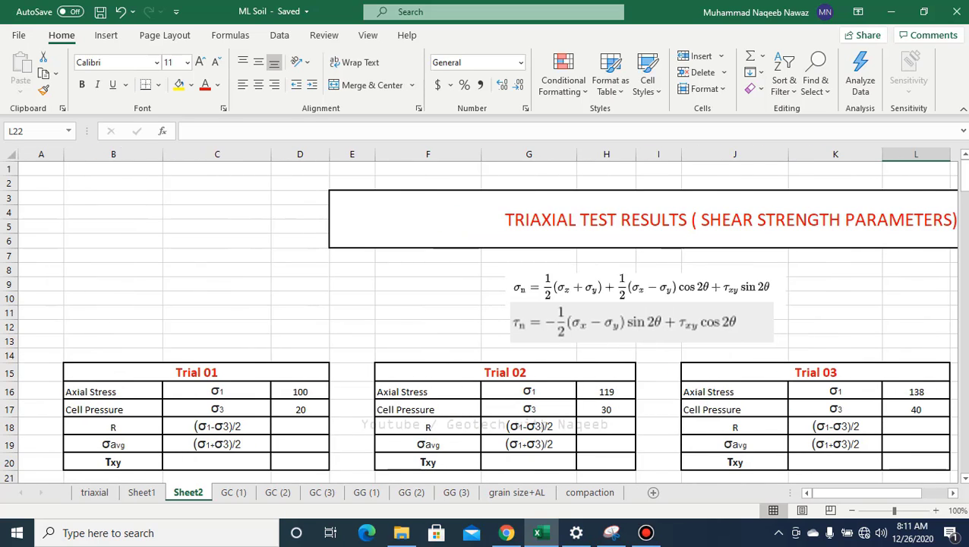
pyautogui.scroll(-2, 250, 363)
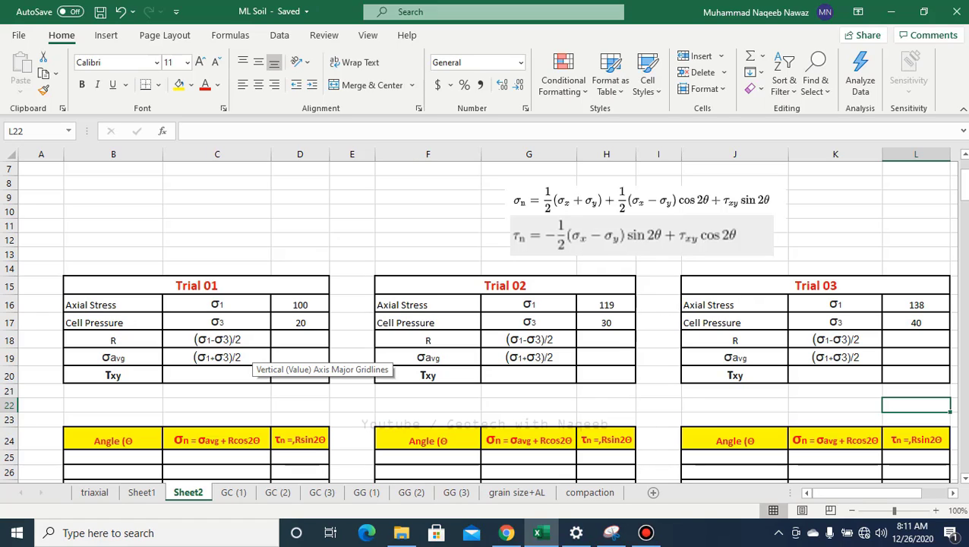
pyautogui.click(300, 340)
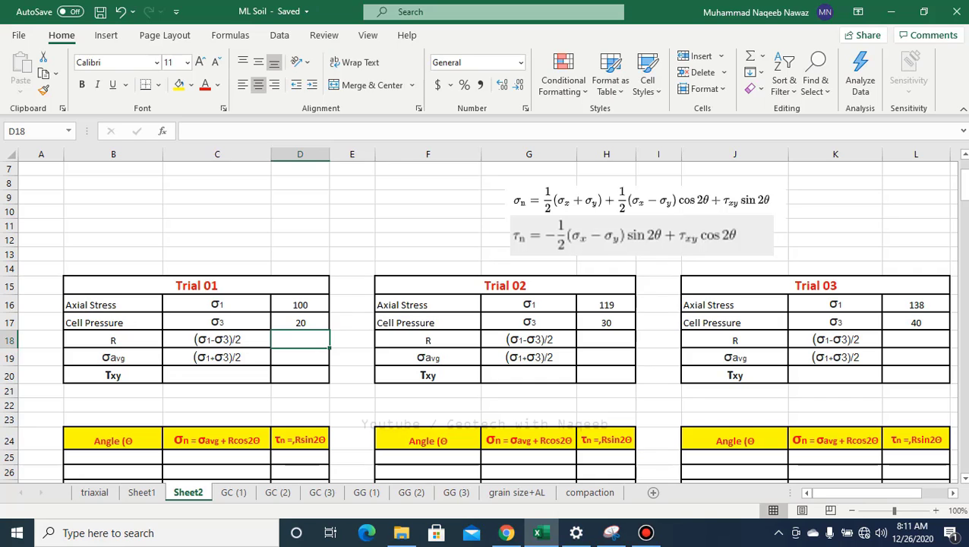
pyautogui.write('=(')
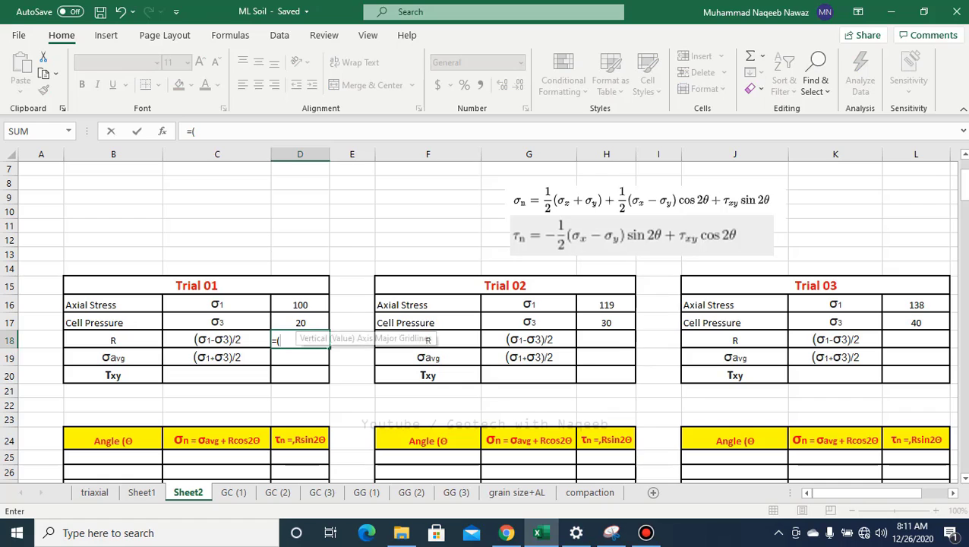
pyautogui.click(300, 304)
pyautogui.write('-')
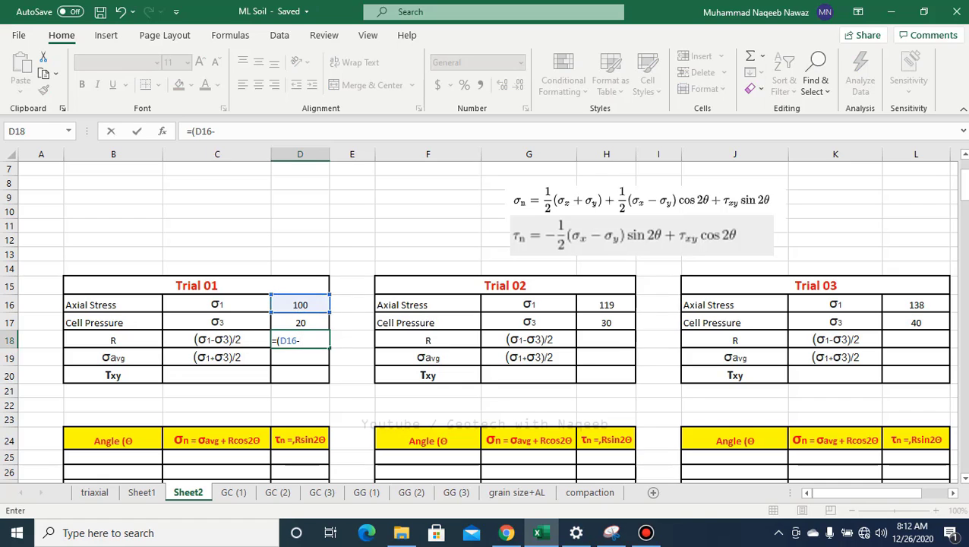
pyautogui.press('Up')
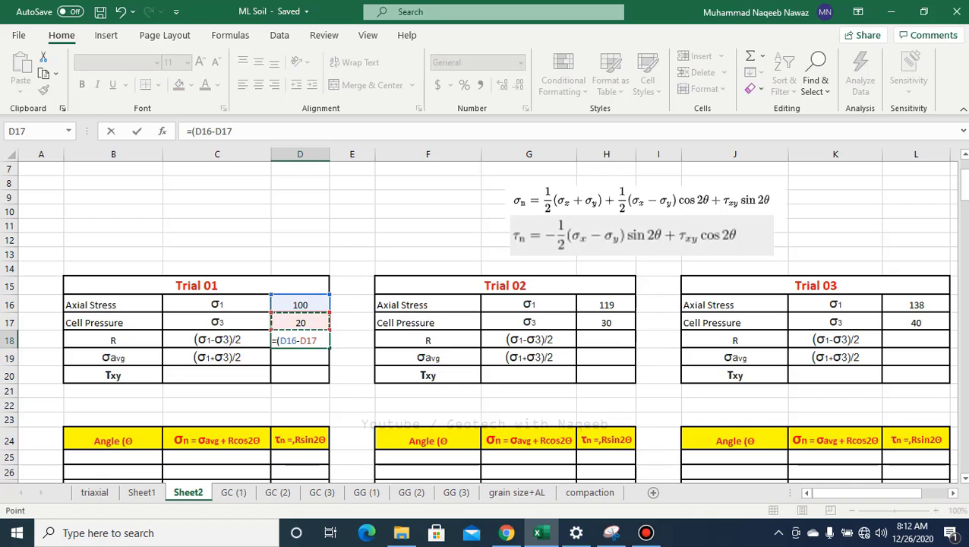
pyautogui.write(')/2')
pyautogui.press('Return')
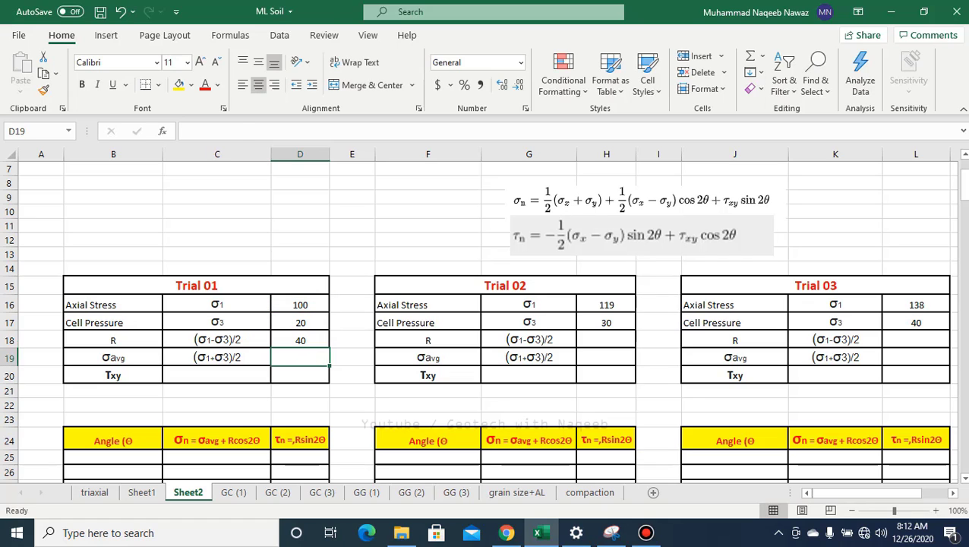
# Calculate Trial 01's σavg in D19 with =(D16+D17)/2 and enter 0 for its Txy in D20.
pyautogui.write('=')
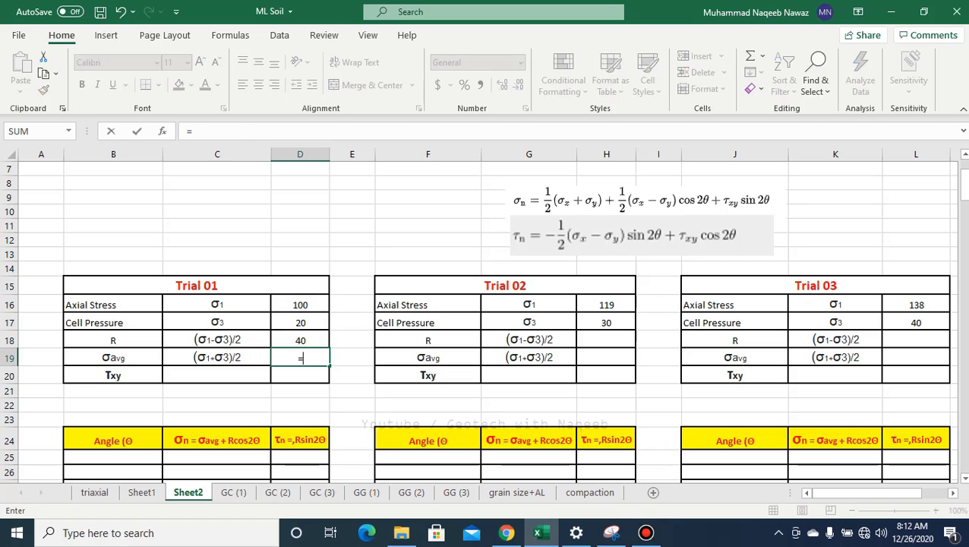
pyautogui.write('(')
pyautogui.click(300, 304)
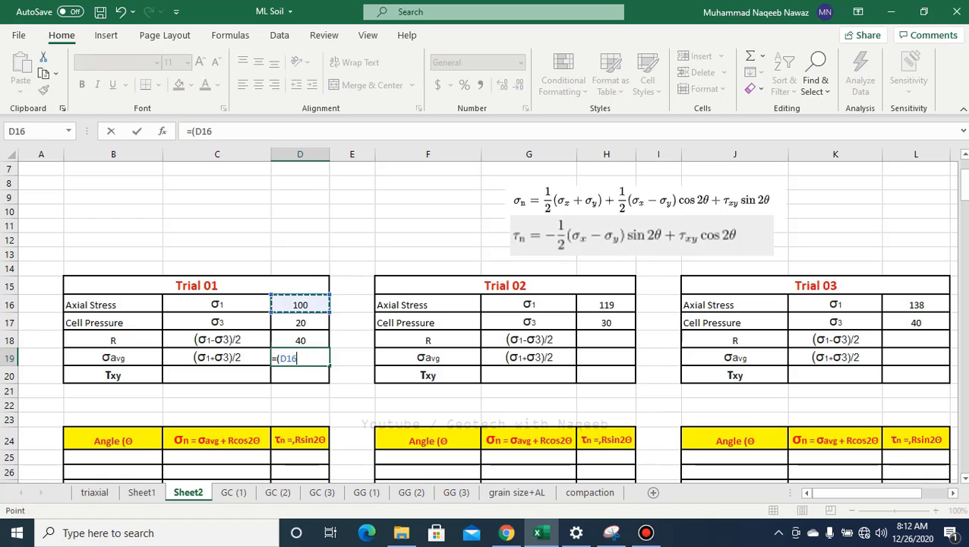
pyautogui.write('+')
pyautogui.click(300, 322)
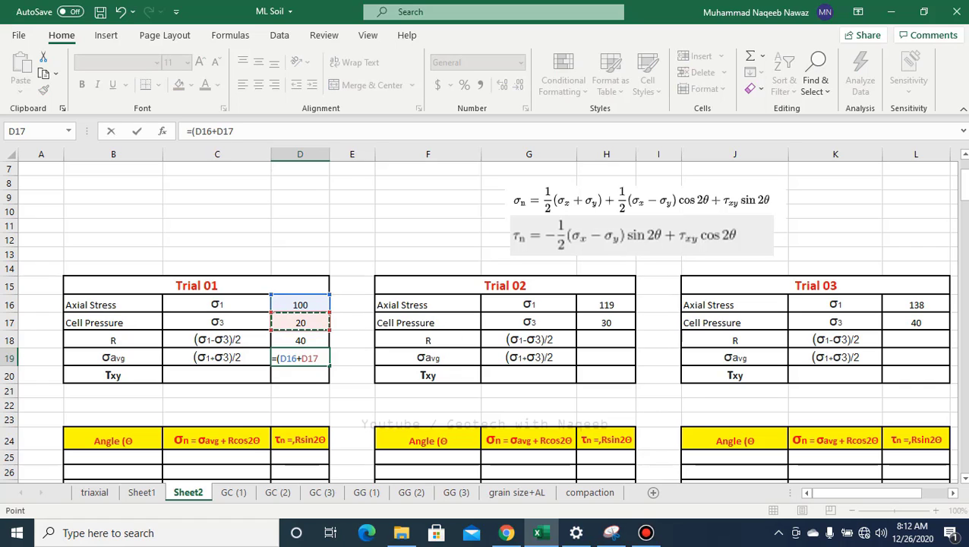
pyautogui.write(')/2')
pyautogui.press('Return')
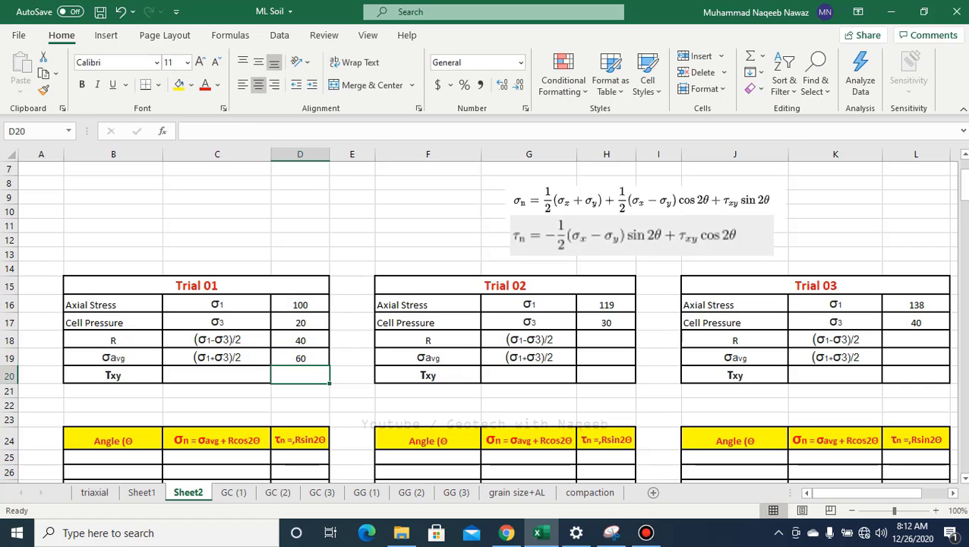
pyautogui.write('0')
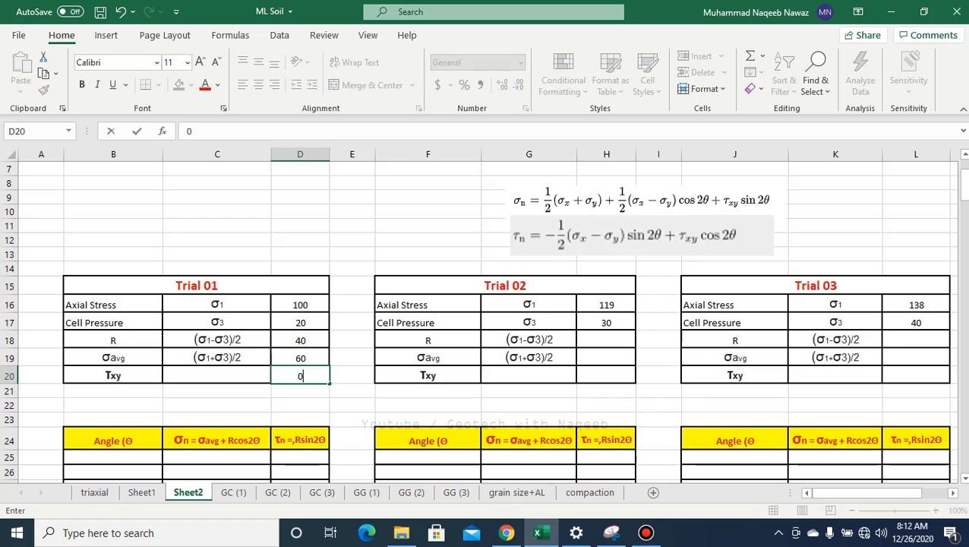
# Calculate R for Trial 02 in H18 with the formula =(H16-H17)/2.
pyautogui.click(606, 339)
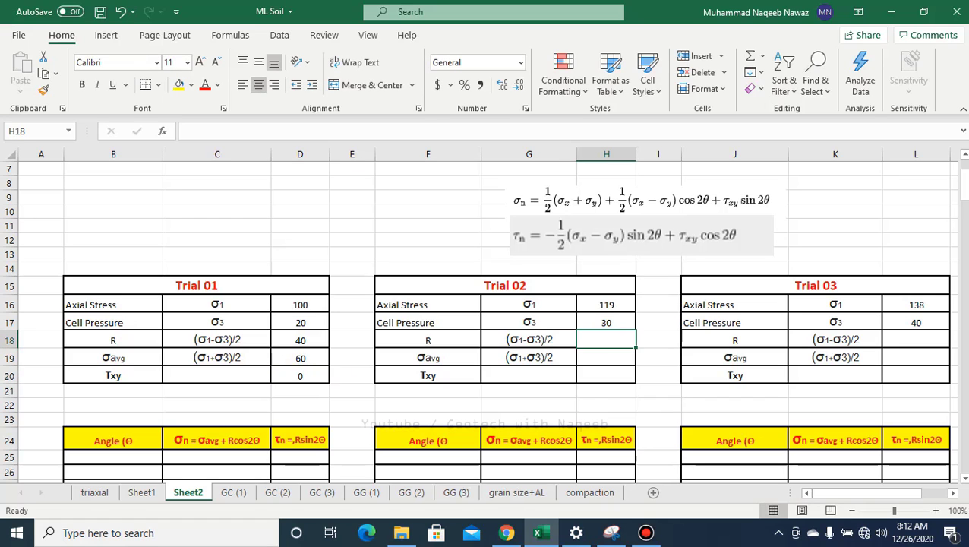
pyautogui.write('=')
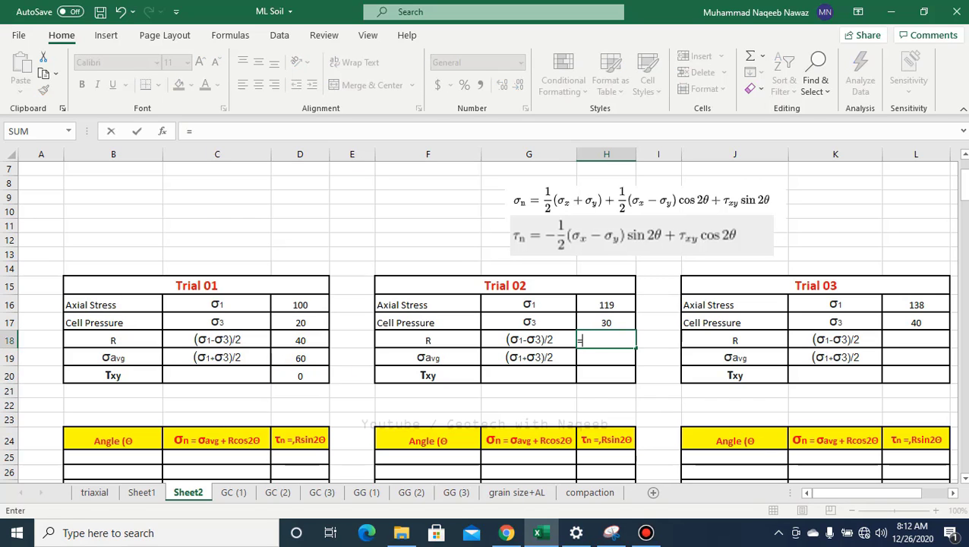
pyautogui.write('(')
pyautogui.press('Up')
pyautogui.press('Up')
pyautogui.write('-')
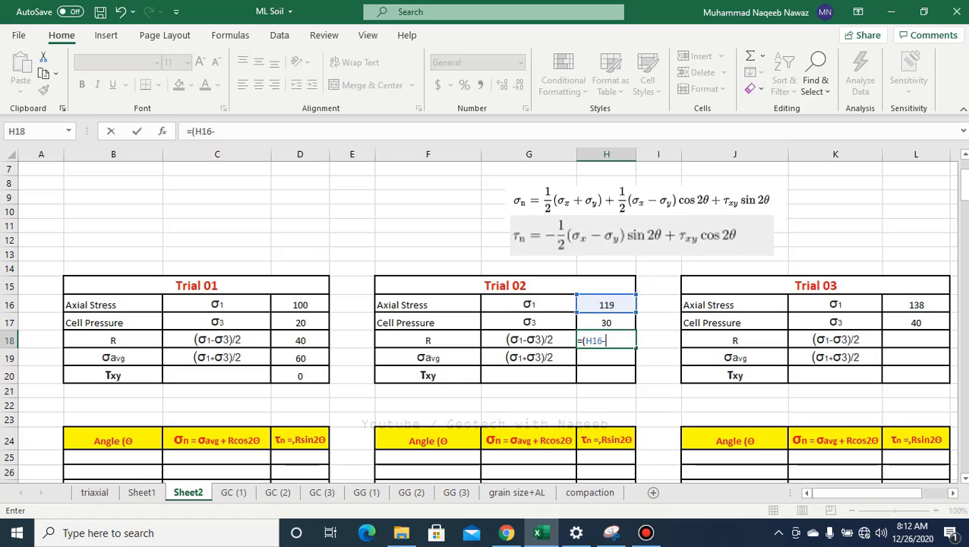
pyautogui.press('Up')
pyautogui.write(')/2')
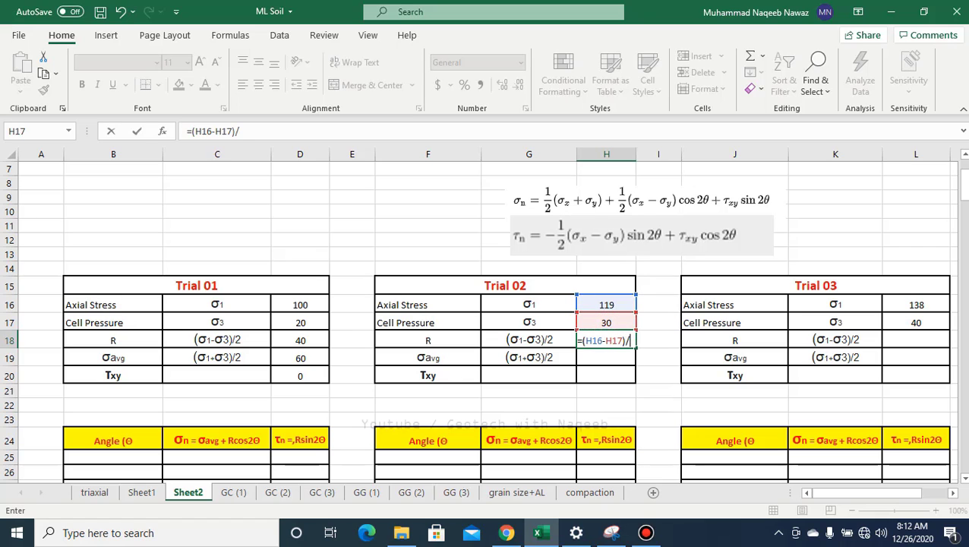
pyautogui.press('Return')
# Calculate Trial 02's σavg in H19 with =(H16+H17)/2 and enter 0 for its Txy in H20.
pyautogui.write('=(')
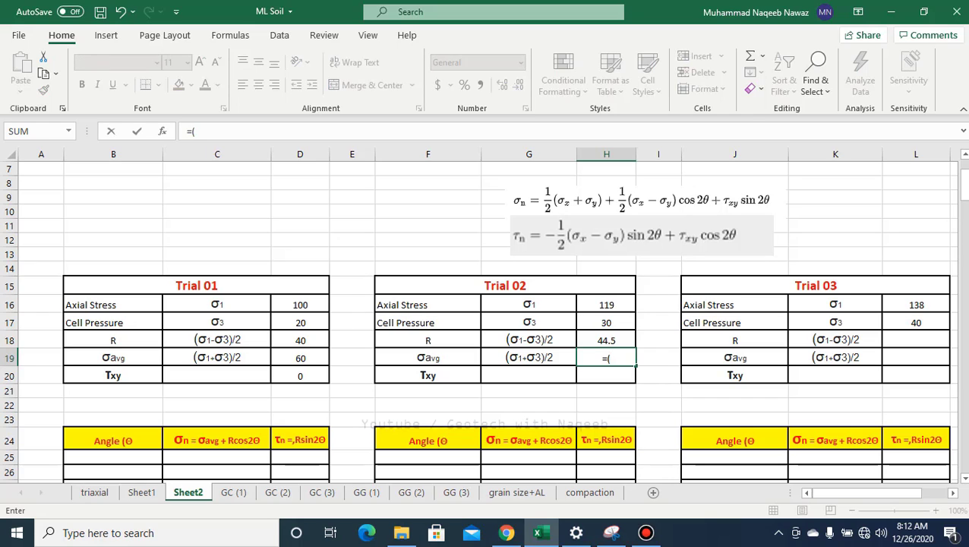
pyautogui.click(606, 305)
pyautogui.write('+')
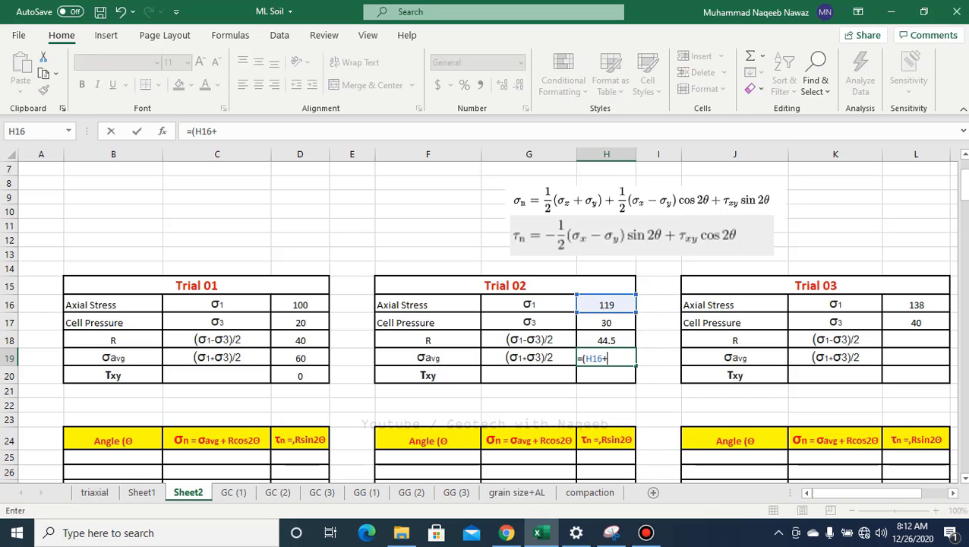
pyautogui.click(606, 322)
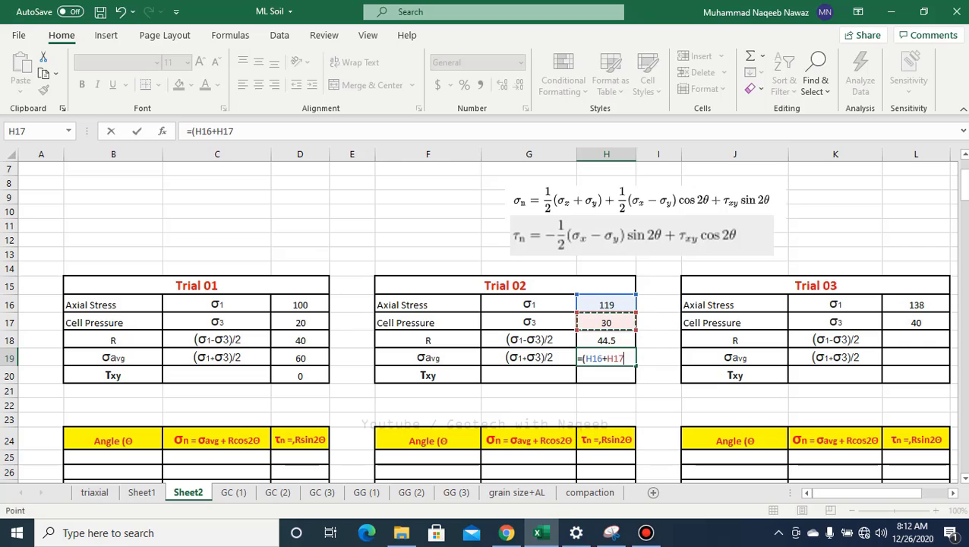
pyautogui.write(')/2')
pyautogui.press('Return')
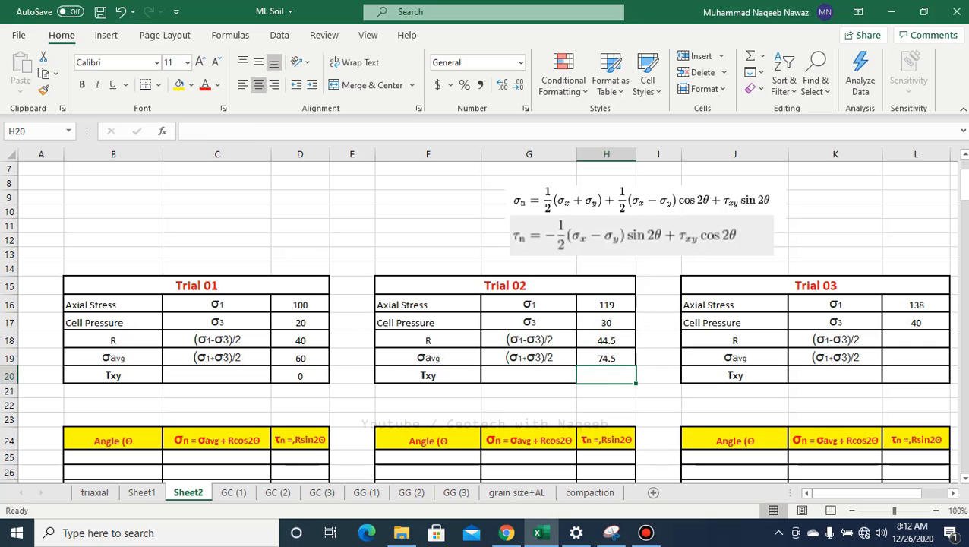
pyautogui.write('0')
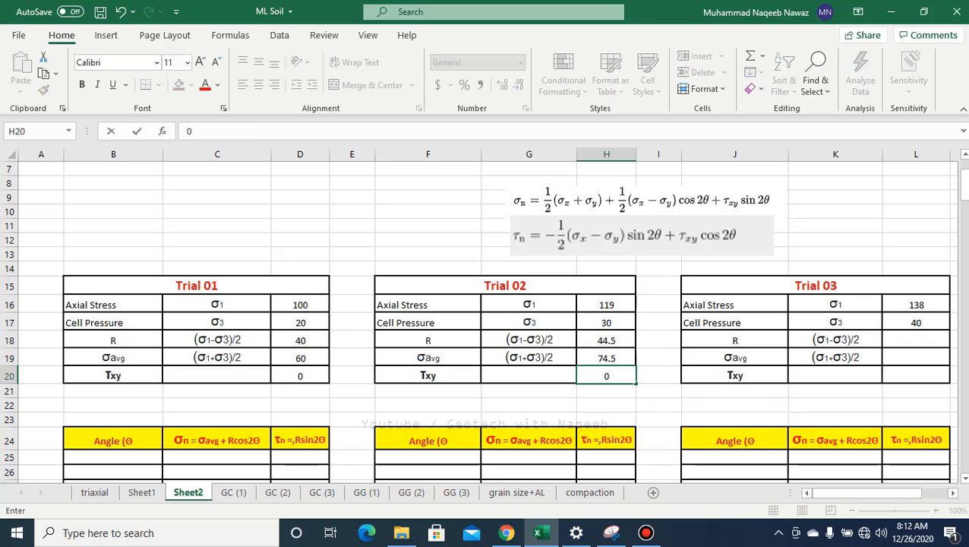
# Calculate R for Trial 03 in L18 with the formula =(L16-L17)/2.
pyautogui.moveTo(866, 492); pyautogui.dragTo(883, 492)
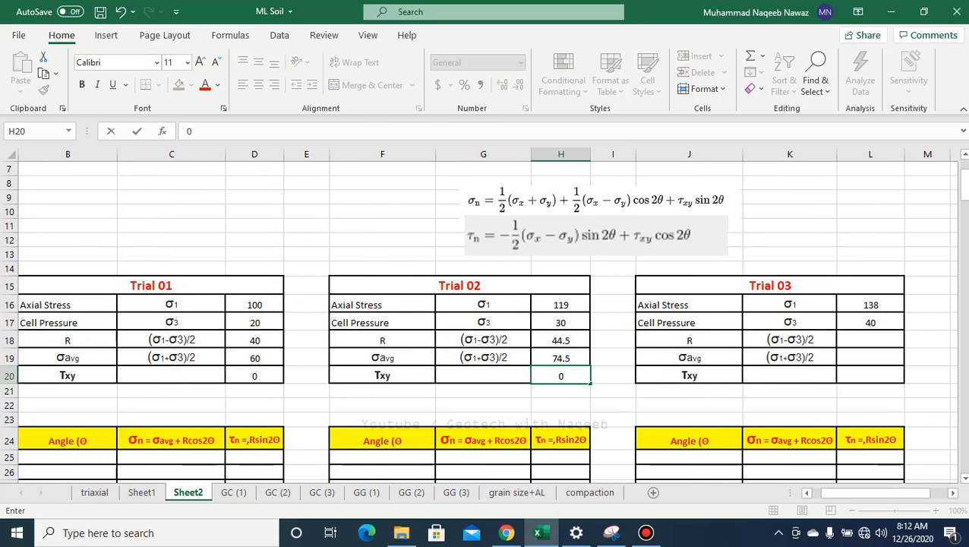
pyautogui.click(870, 340)
pyautogui.write('=')
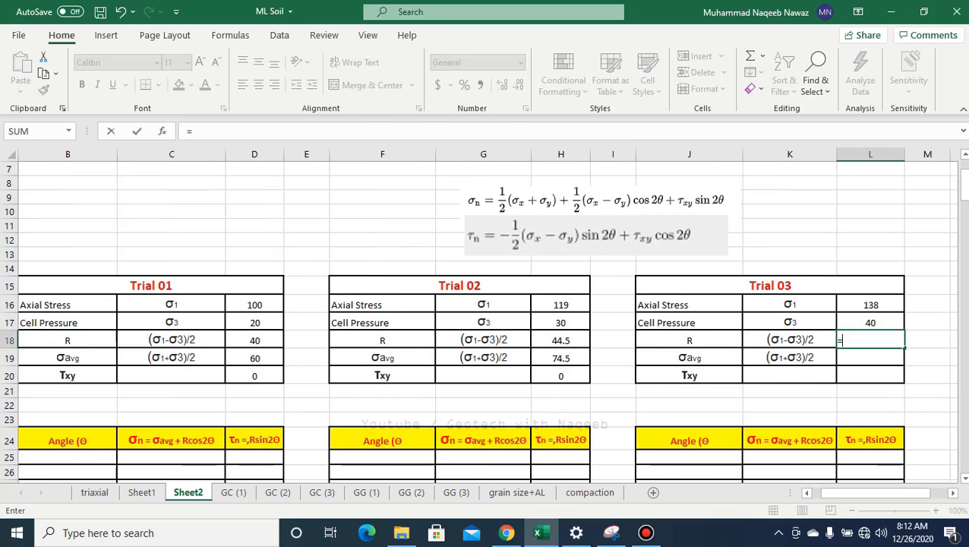
pyautogui.write('(')
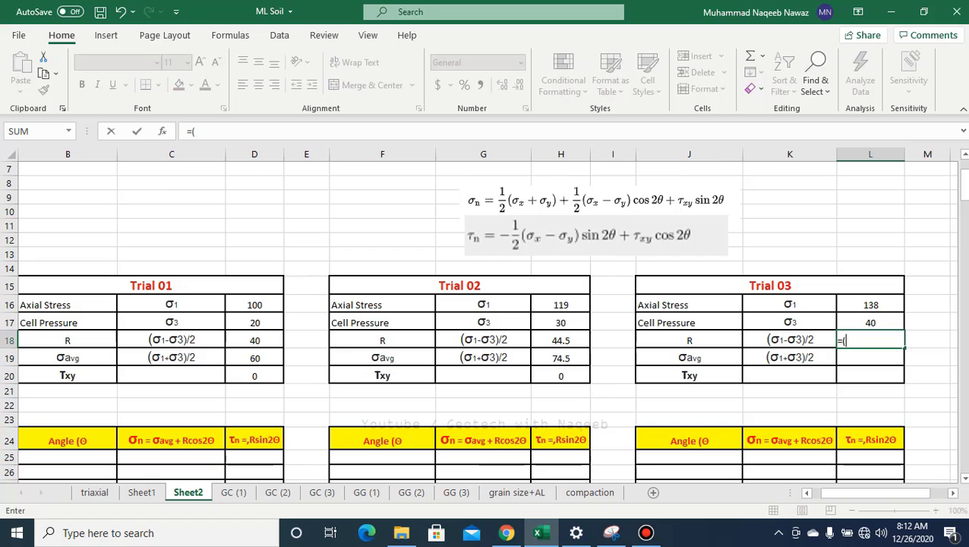
pyautogui.click(870, 304)
pyautogui.write('-')
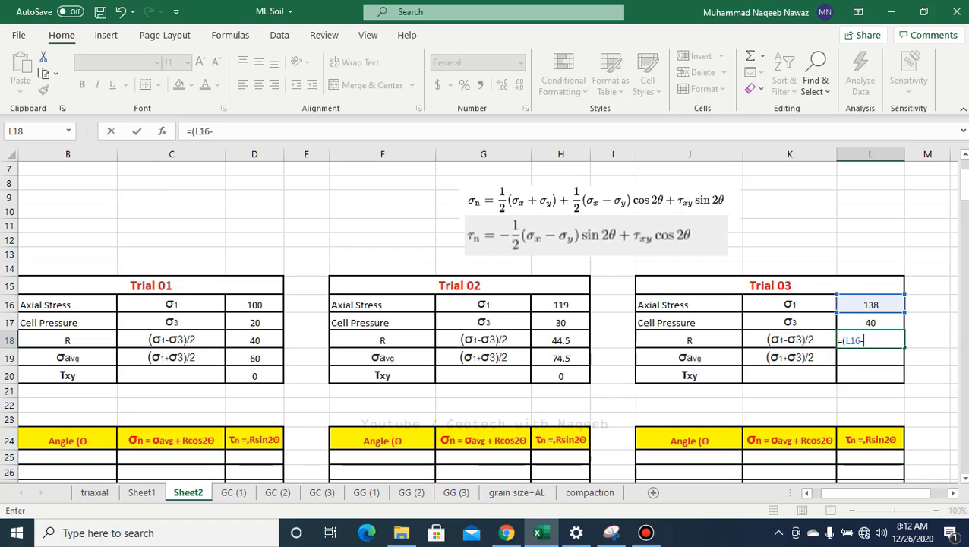
pyautogui.click(870, 322)
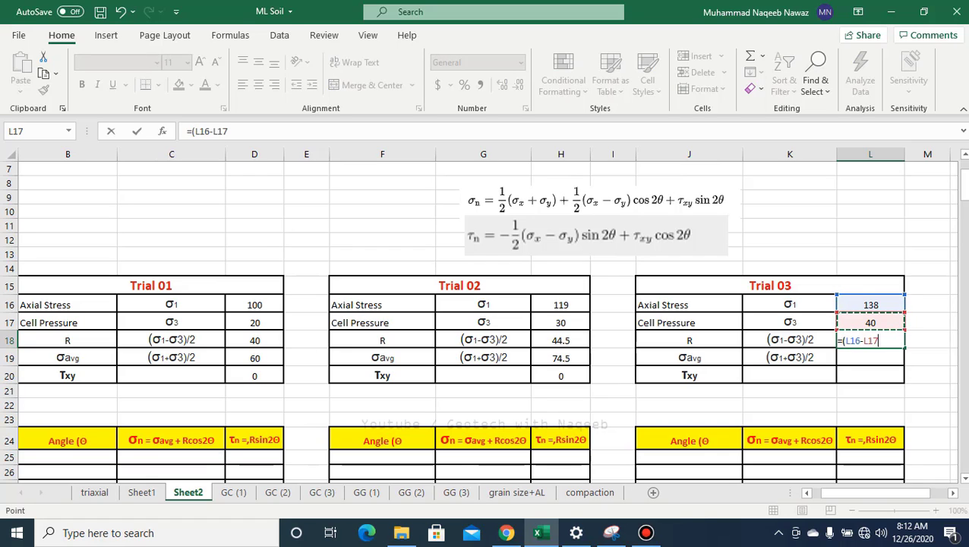
pyautogui.write(')/2')
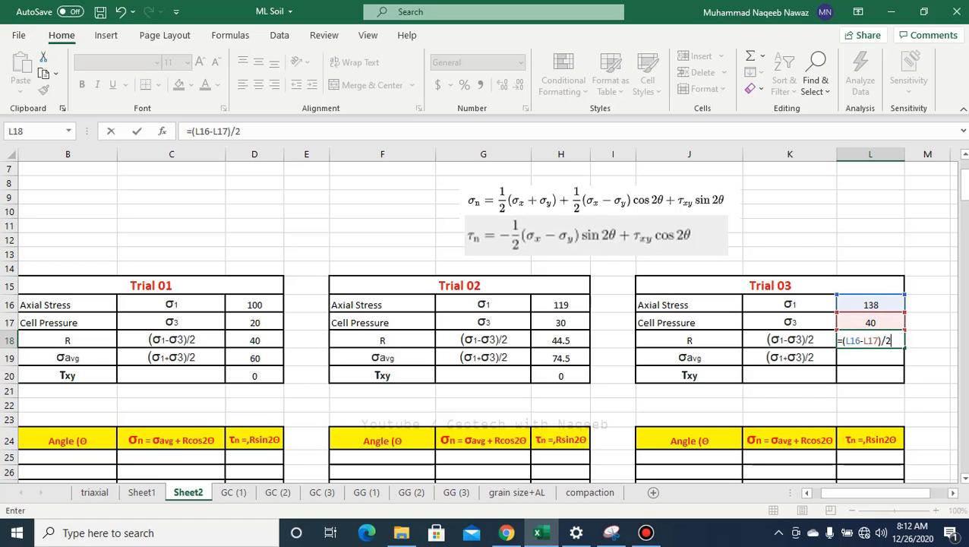
pyautogui.press('Return')
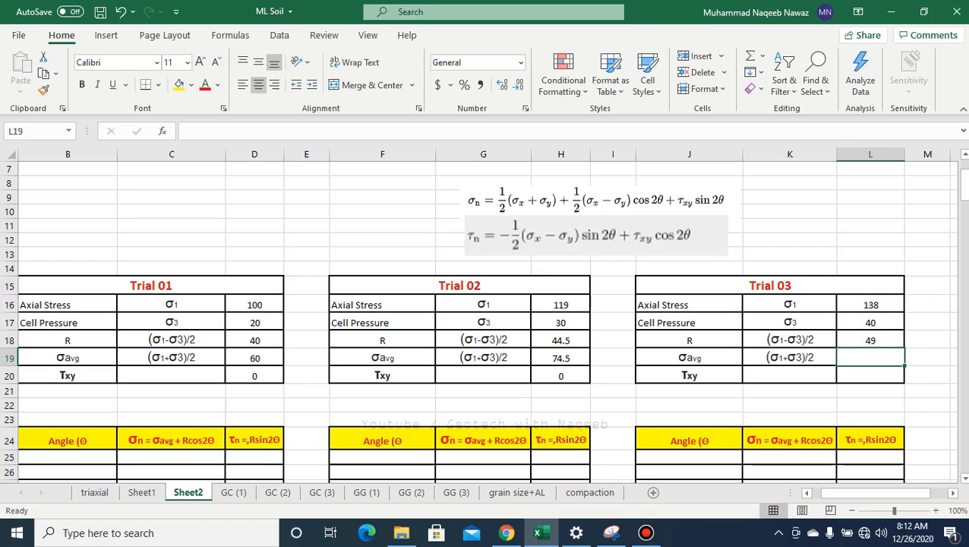
# Calculate Trial 03's σavg in L19 with =(L16+L17)/2 and enter 0 for its Txy in L20.
pyautogui.write('=')
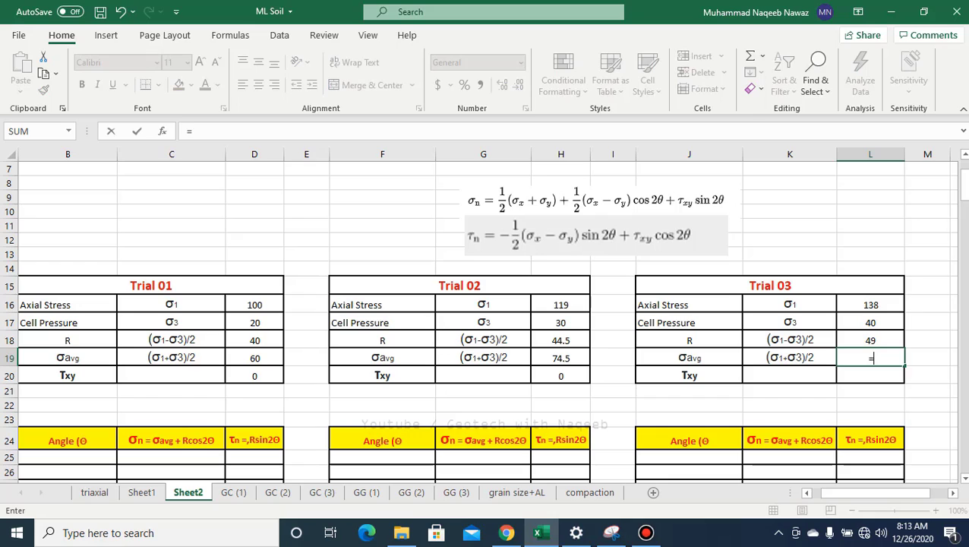
pyautogui.write('(')
pyautogui.click(870, 305)
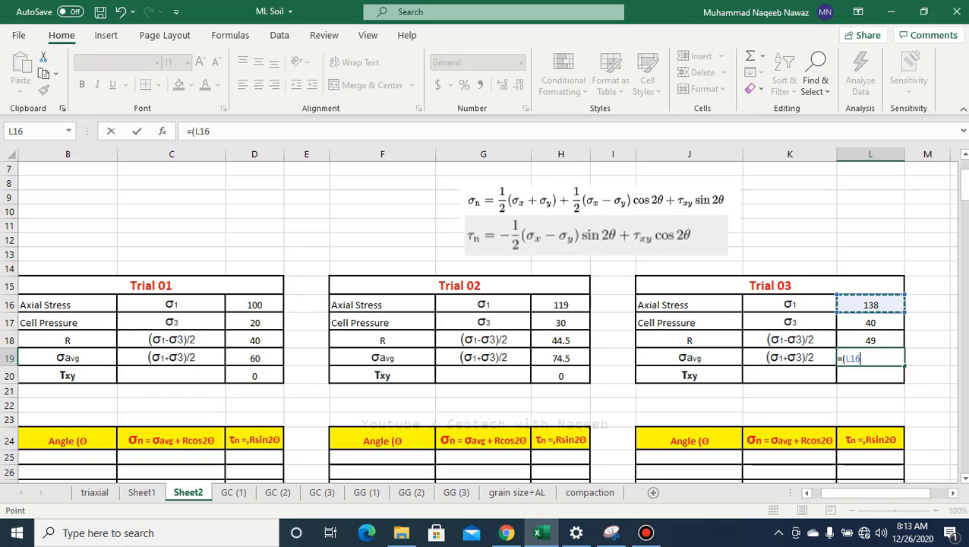
pyautogui.write('+')
pyautogui.click(870, 322)
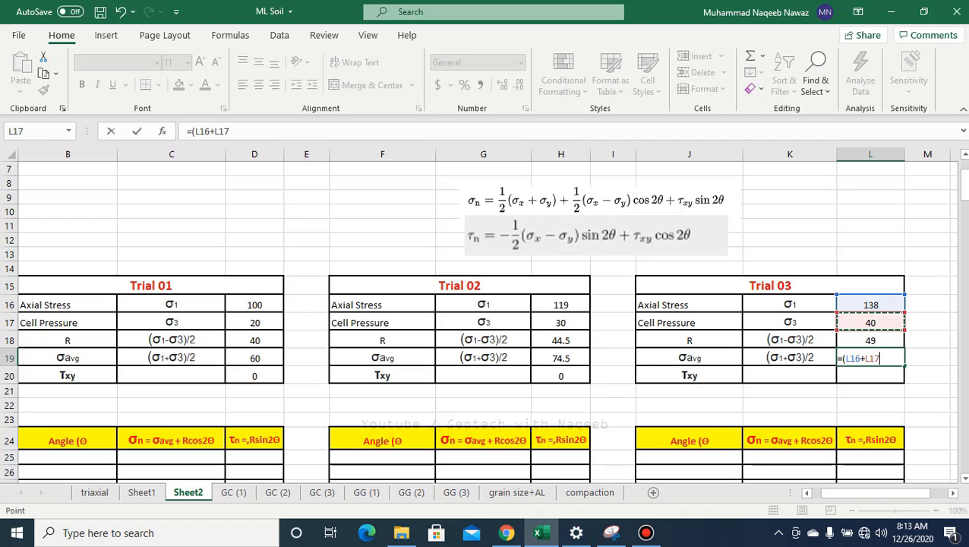
pyautogui.write(')/2')
pyautogui.press('Return')
pyautogui.write('0')
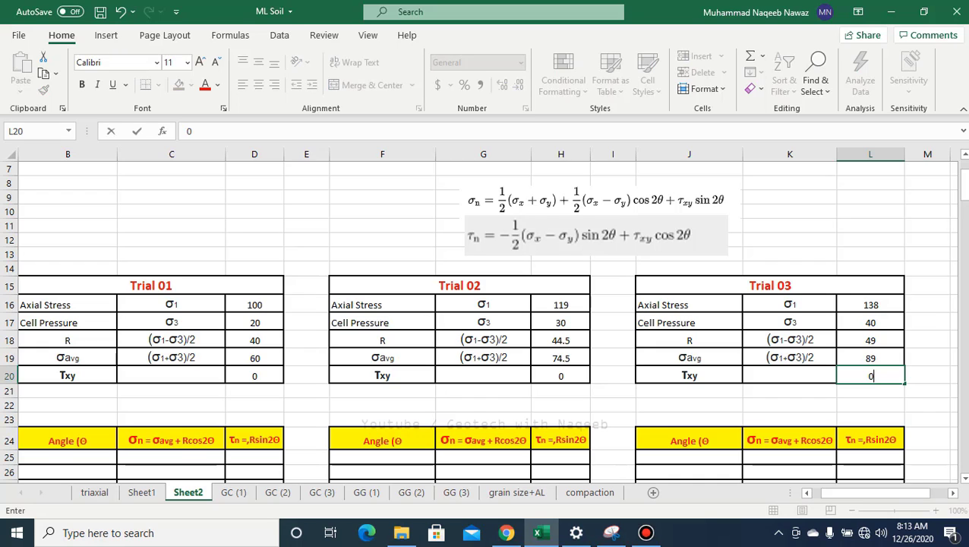
pyautogui.press('Return')
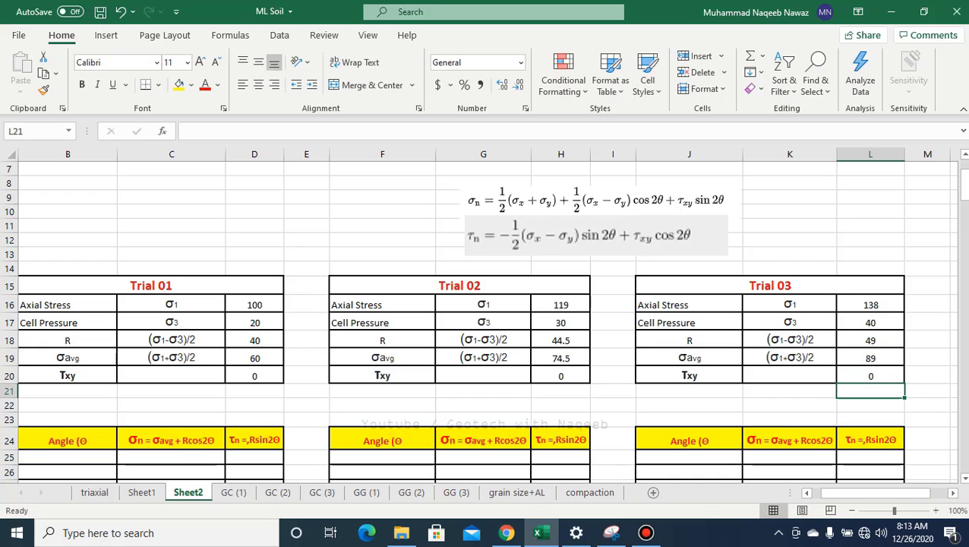
# Enter 0, 1 and 2 in Trial 01's Angle column from B25 and extend the series to 180 in B205.
pyautogui.moveTo(873, 492); pyautogui.dragTo(864, 492)
pyautogui.scroll(-3, 532, 391)
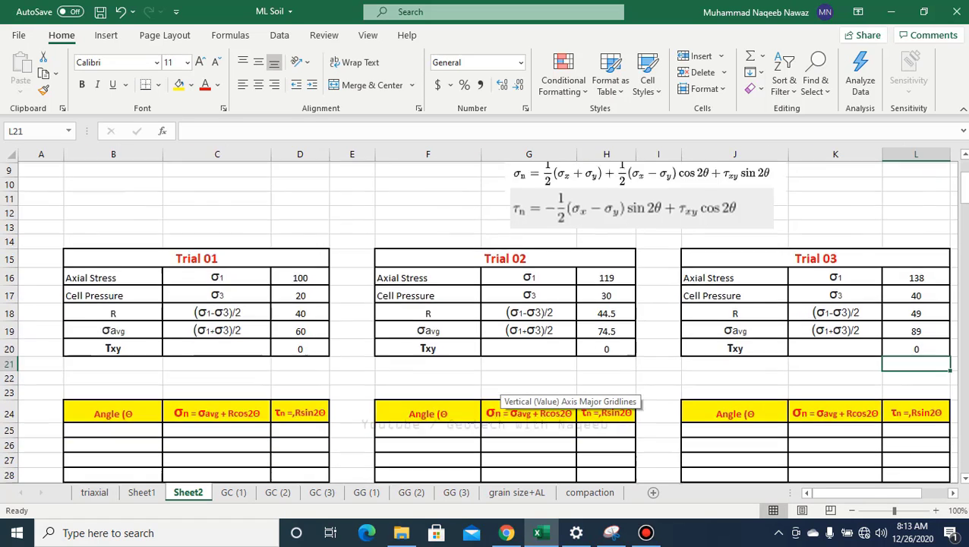
pyautogui.scroll(1, 532, 391)
pyautogui.scroll(-1, 531, 391)
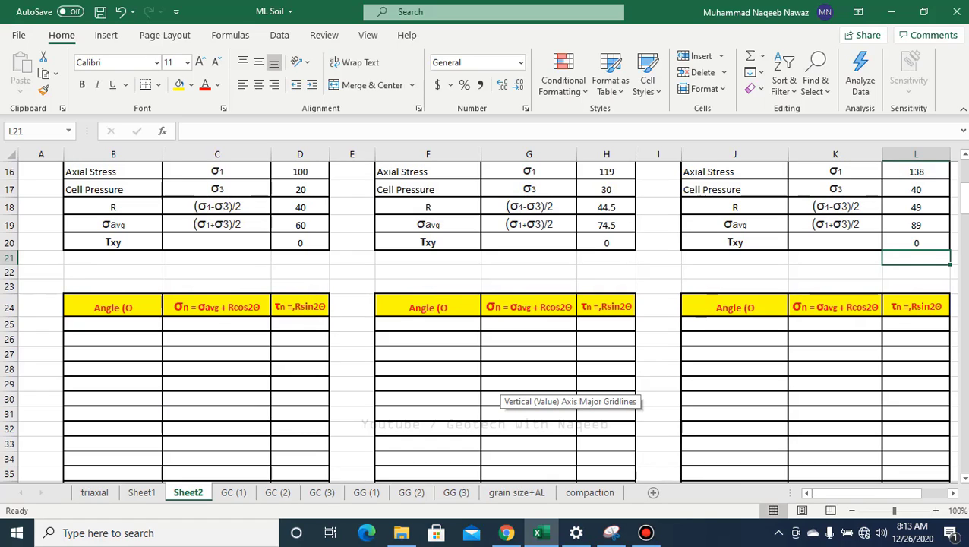
pyautogui.click(113, 323)
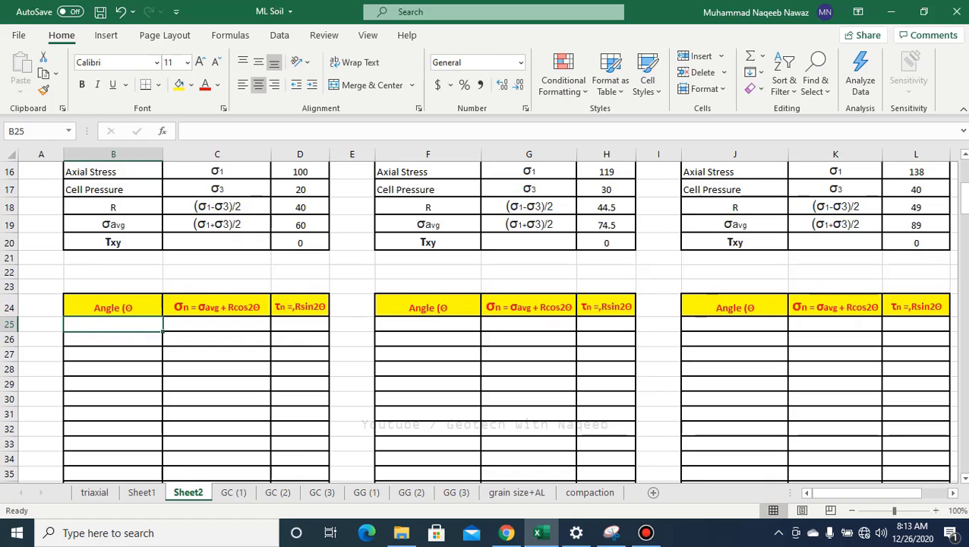
pyautogui.write('0')
pyautogui.press('Return')
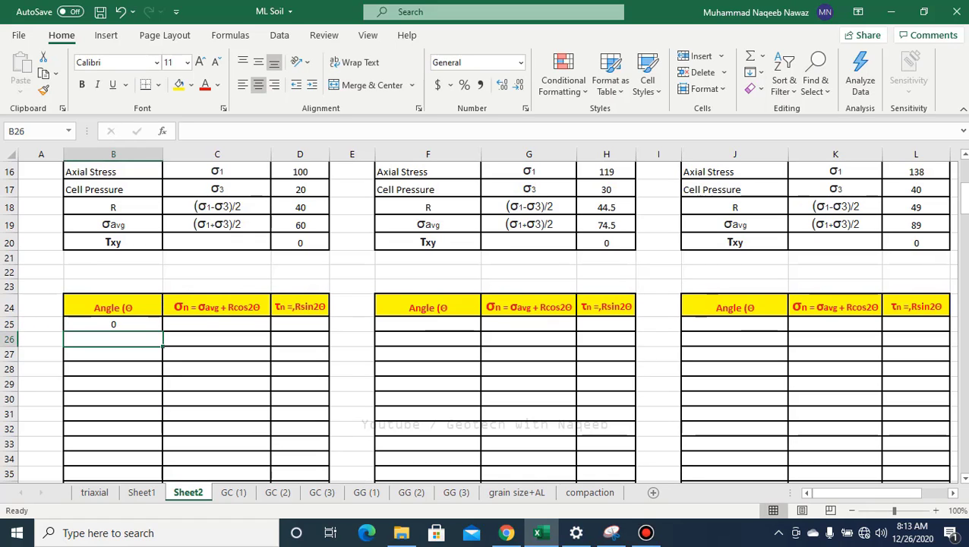
pyautogui.write('1')
pyautogui.press('Return')
pyautogui.write('2')
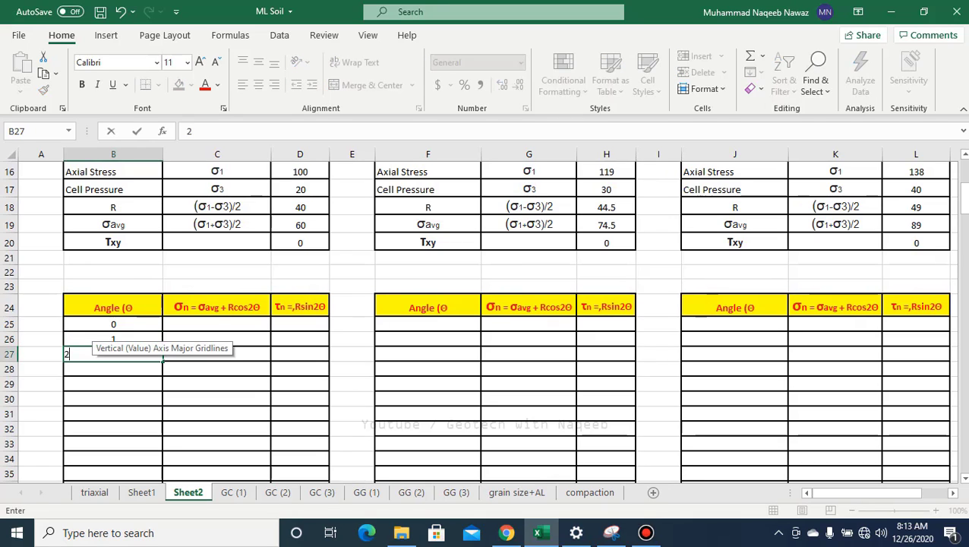
pyautogui.press('Return')
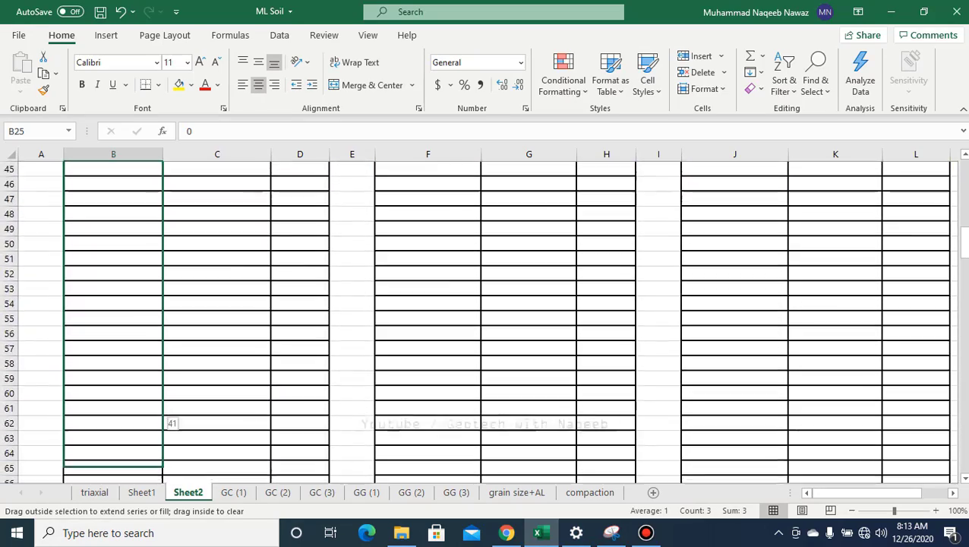
pyautogui.moveTo(162, 478); pyautogui.dragTo(163, 460)
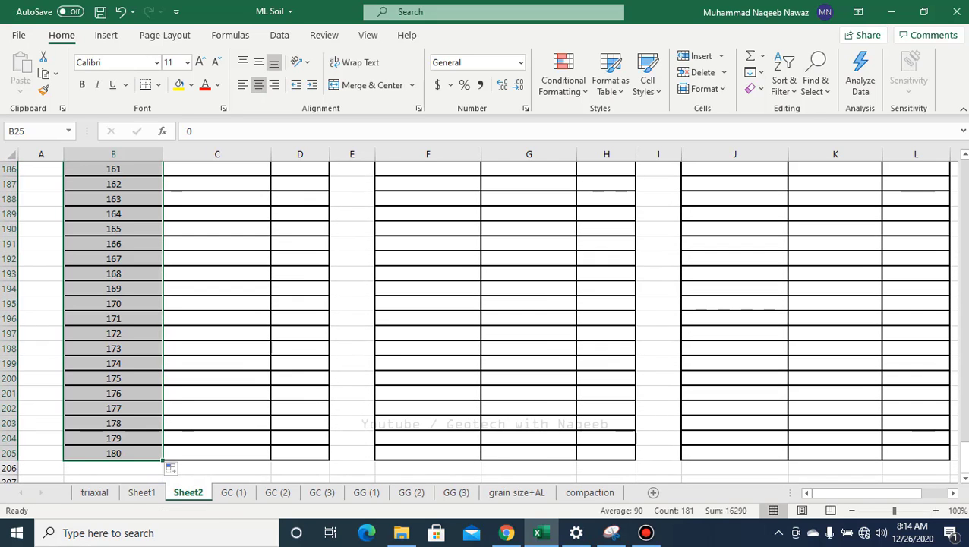
# Write Trial 01's σn formula for the first angle in C25 as =D19+D18*COS(0.01745*B25).
pyautogui.scroll(20, 501, 319)
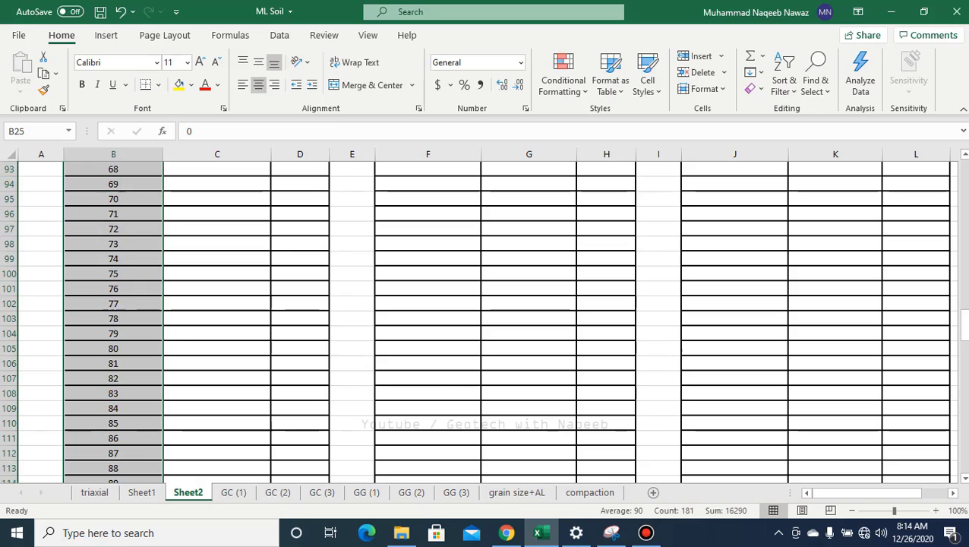
pyautogui.scroll(20, 502, 319)
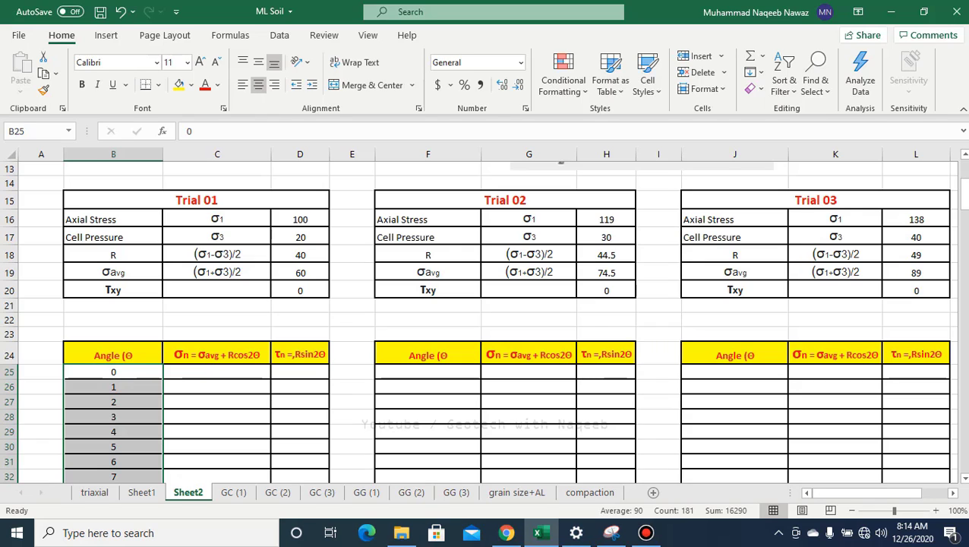
pyautogui.scroll(3, 478, 319)
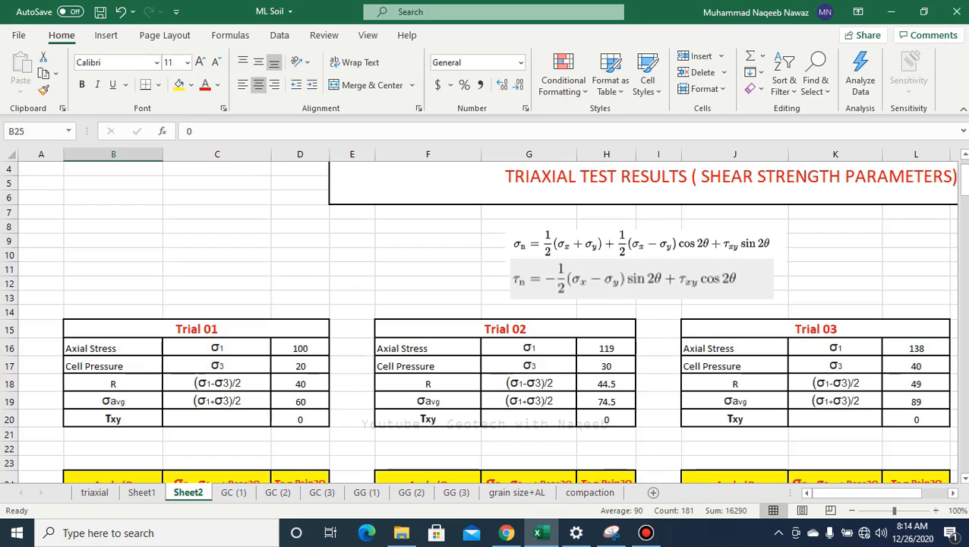
pyautogui.scroll(-1, 483, 321)
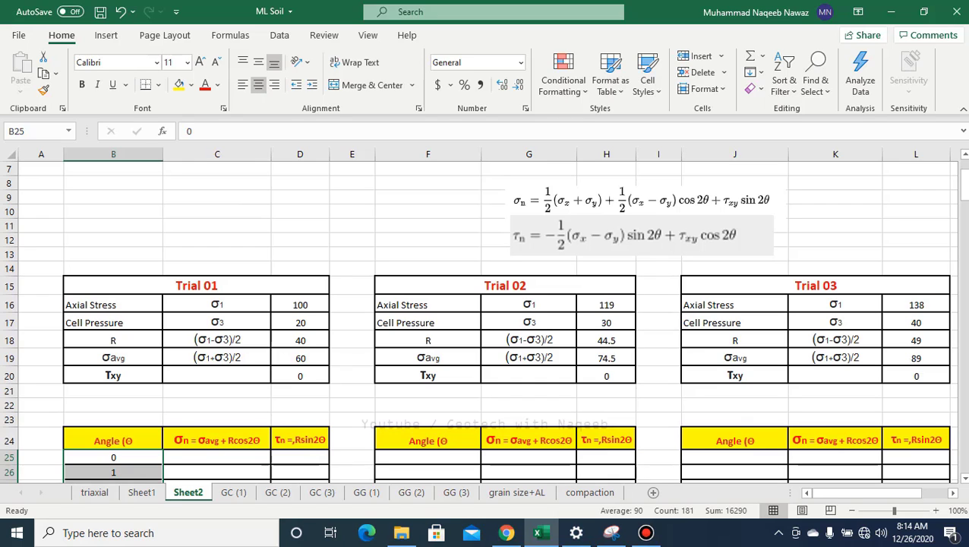
pyautogui.scroll(-1, 483, 312)
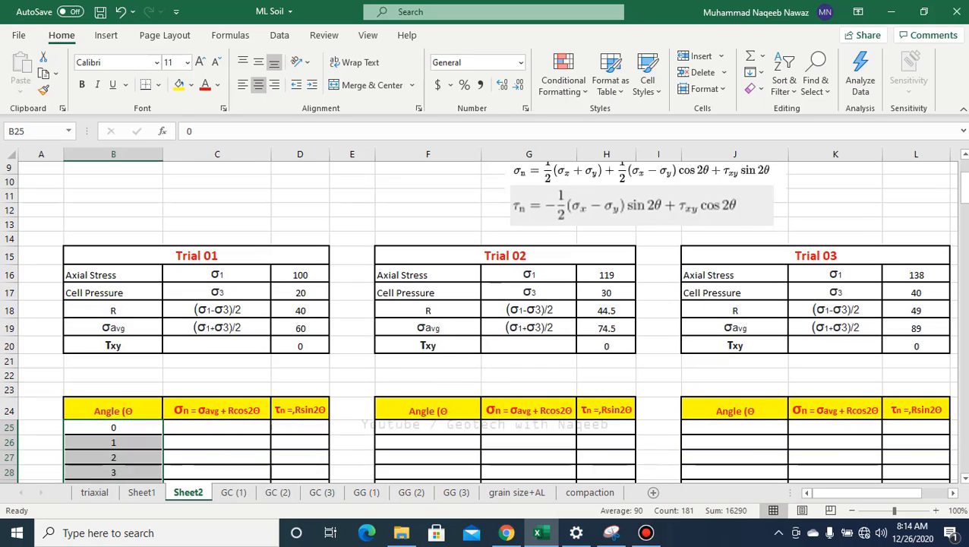
pyautogui.click(216, 414)
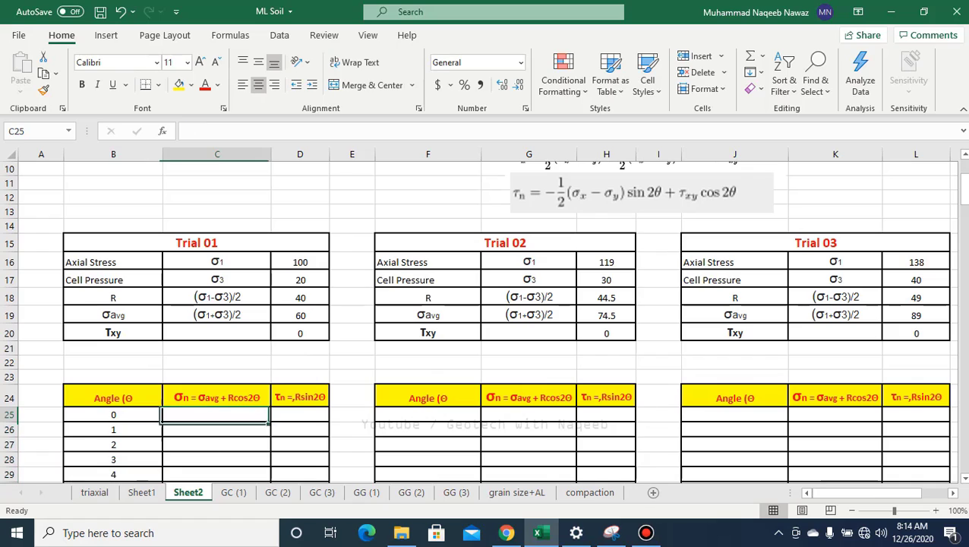
pyautogui.write('=')
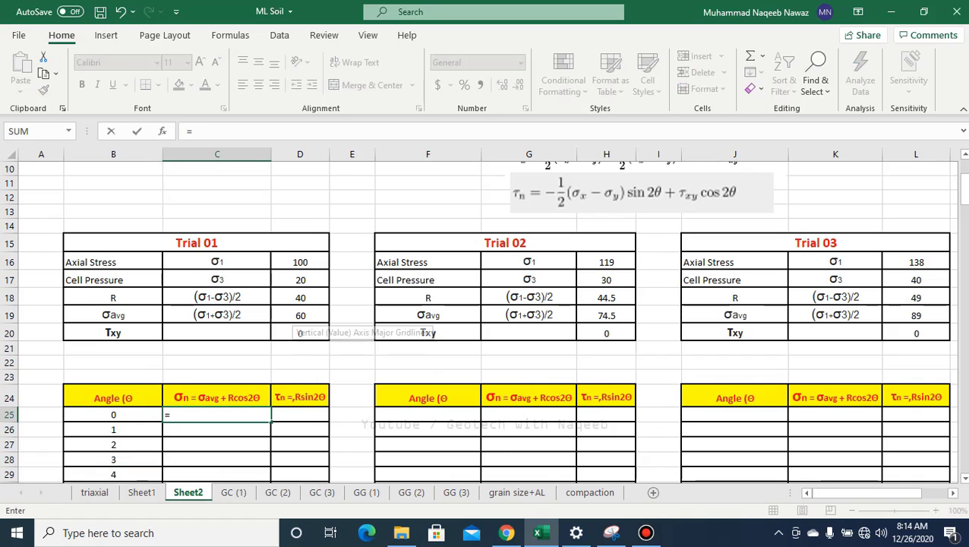
pyautogui.click(300, 315)
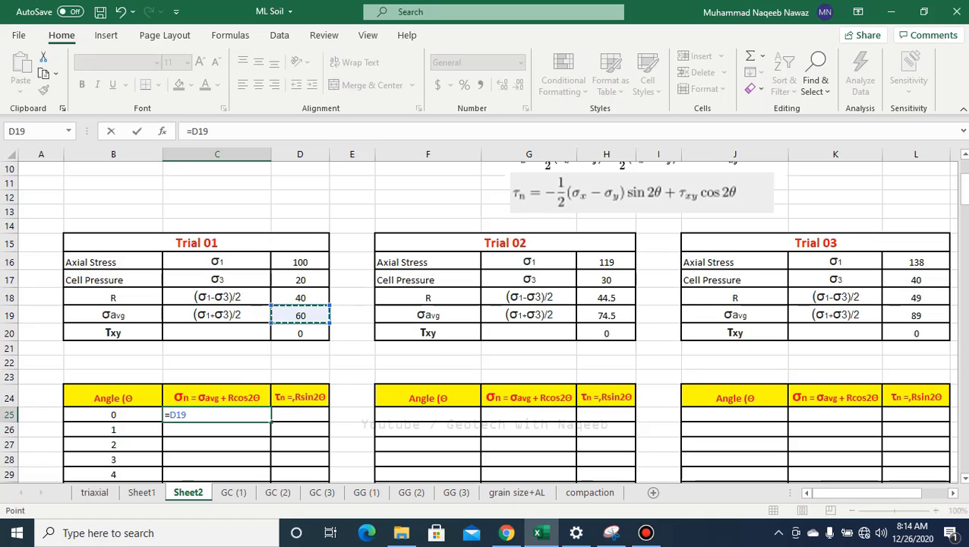
pyautogui.write('+')
pyautogui.click(300, 297)
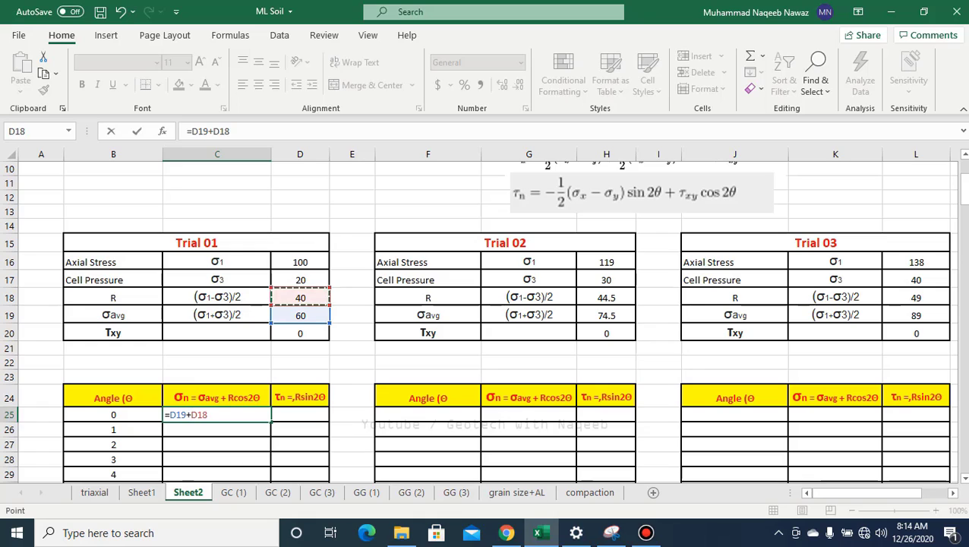
pyautogui.write('*COS')
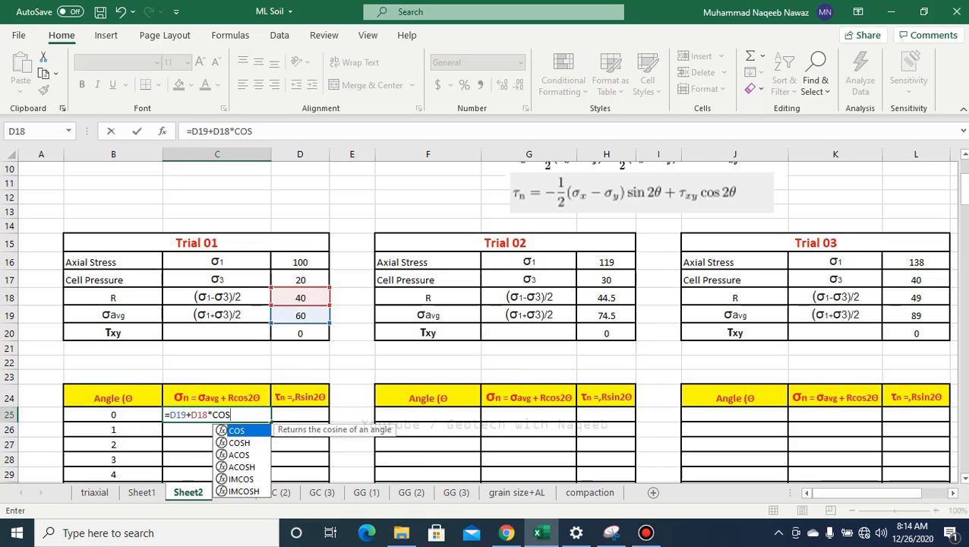
pyautogui.write('(')
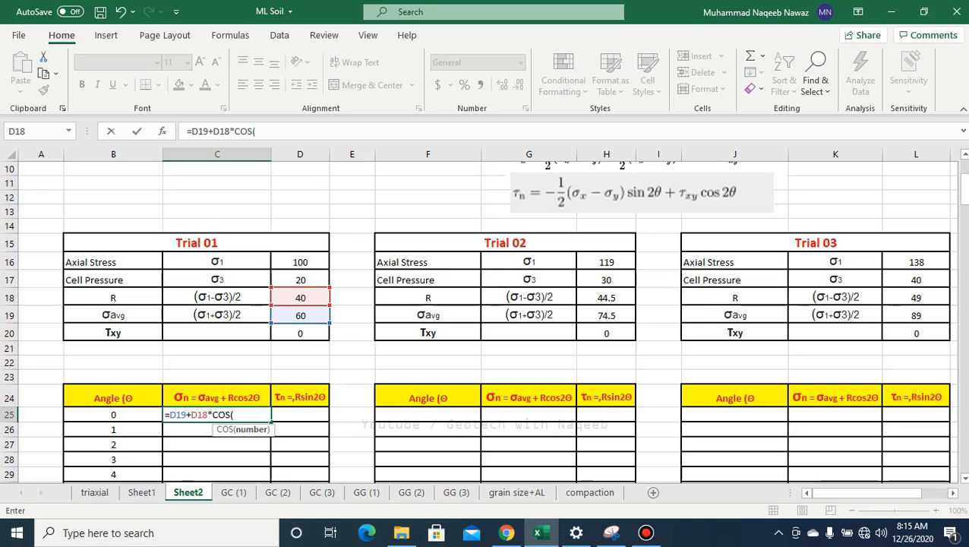
pyautogui.write('0.01745*')
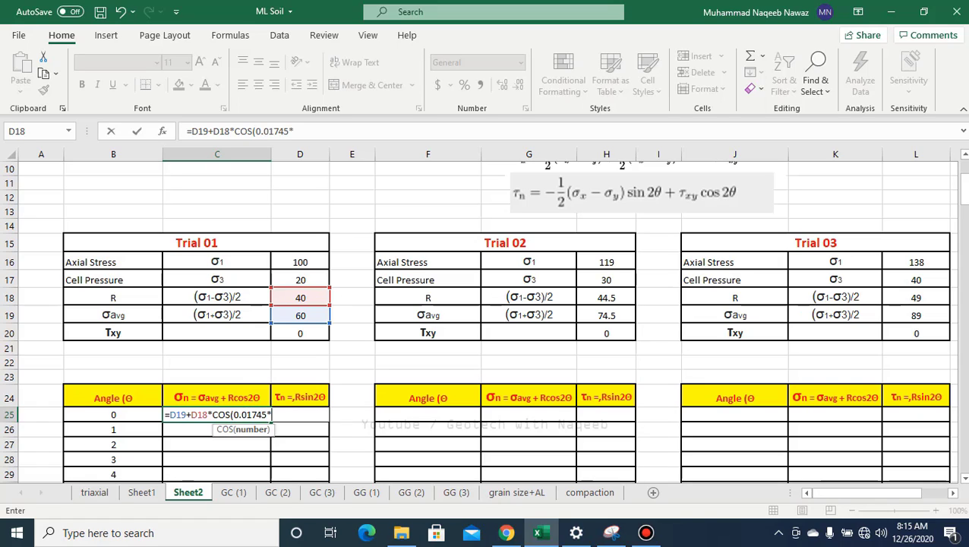
pyautogui.click(113, 414)
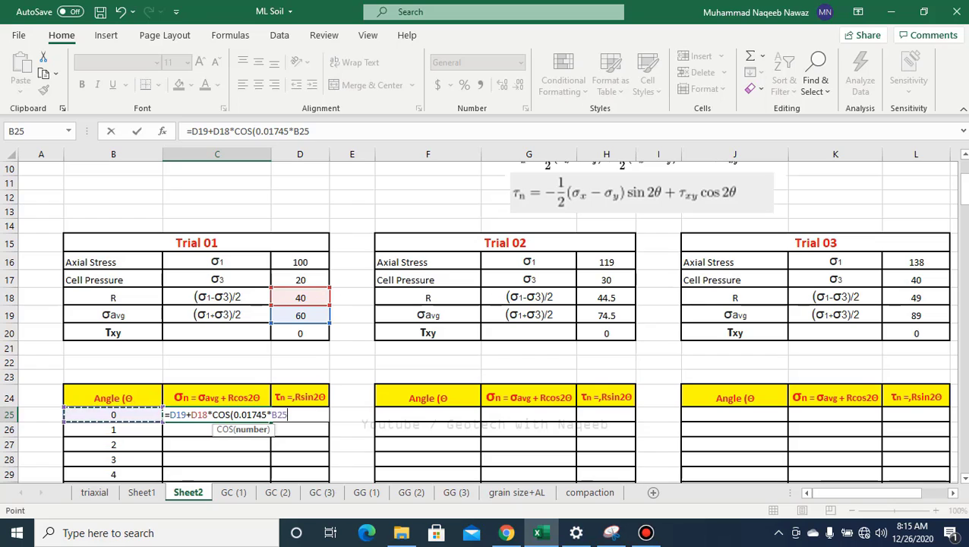
pyautogui.write(')')
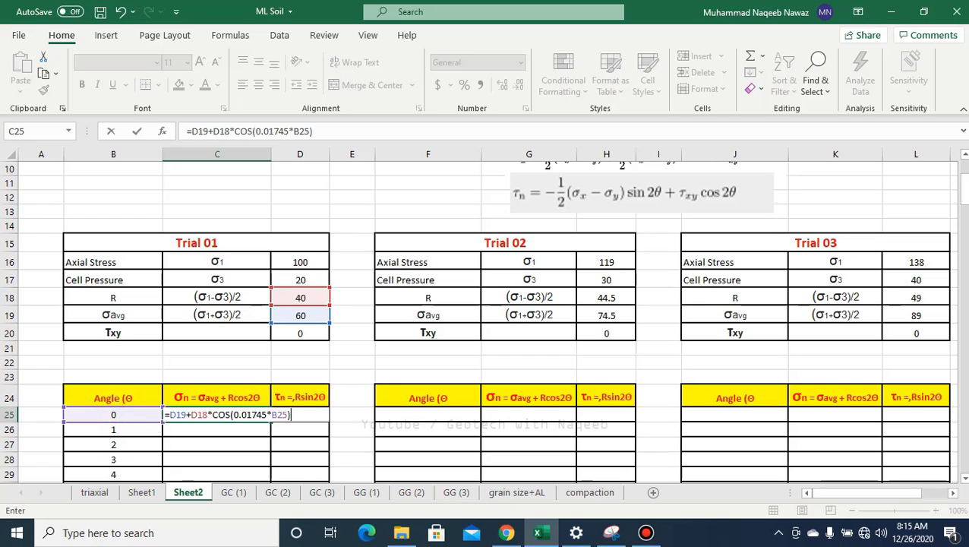
# Lock the row references in C25's formula so it reads =D$19+D$18*COS(0.01745*B25).
pyautogui.click(195, 130)
pyautogui.write('$')
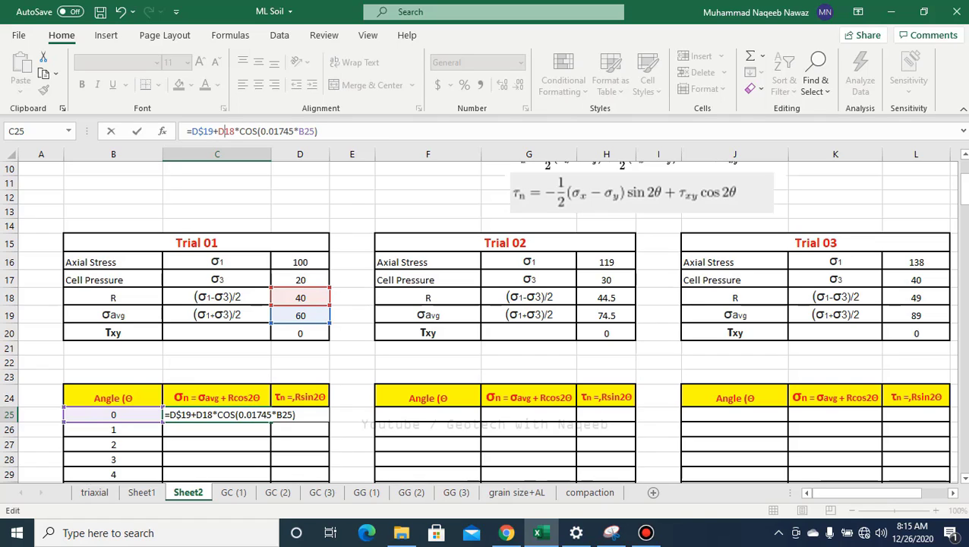
pyautogui.write('$')
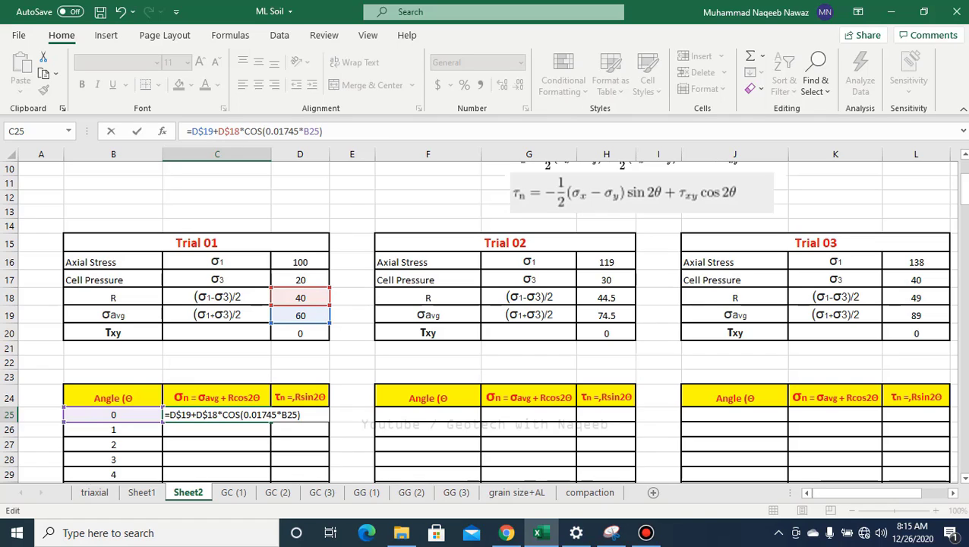
pyautogui.press('Return')
# Center the σn value in C25 and fill its formula down through C205.
pyautogui.press('Up')
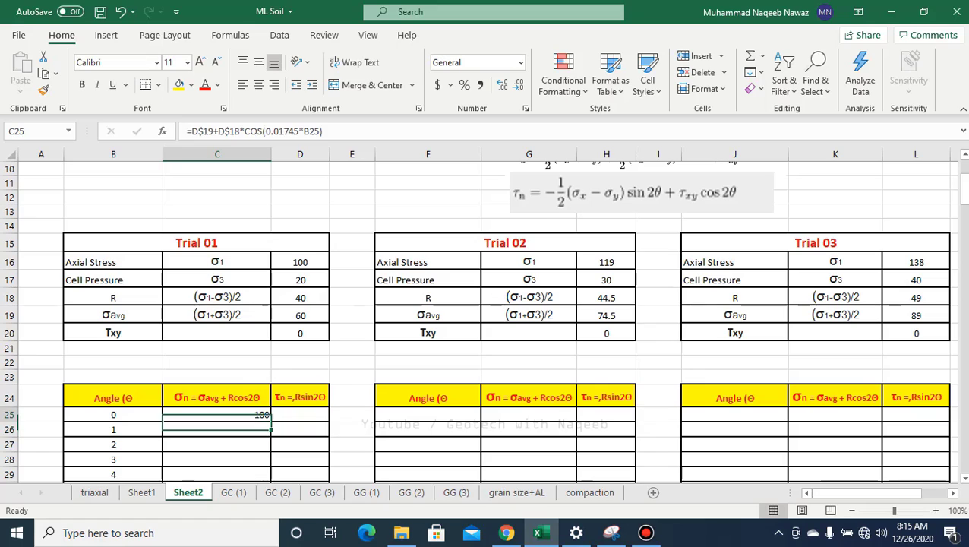
pyautogui.click(258, 84)
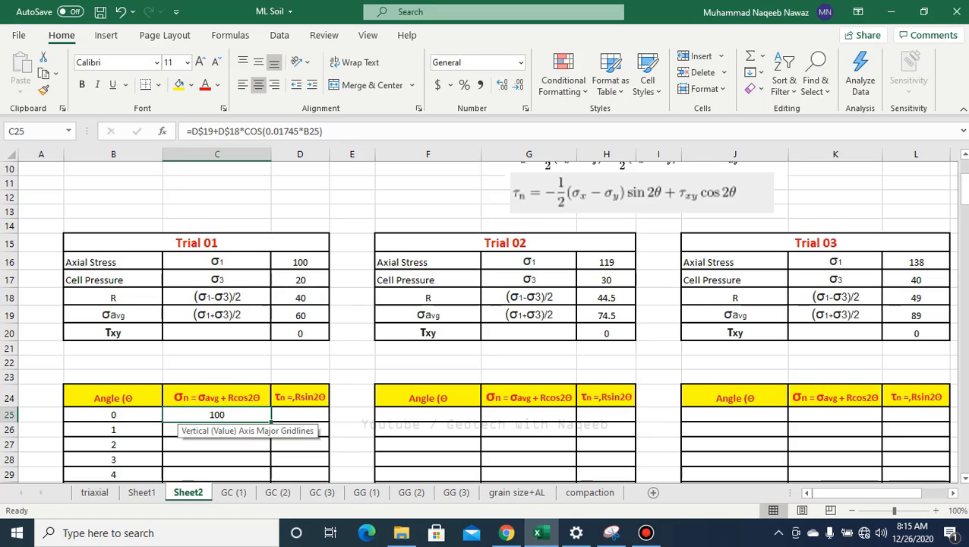
pyautogui.scroll(-2, 485, 319)
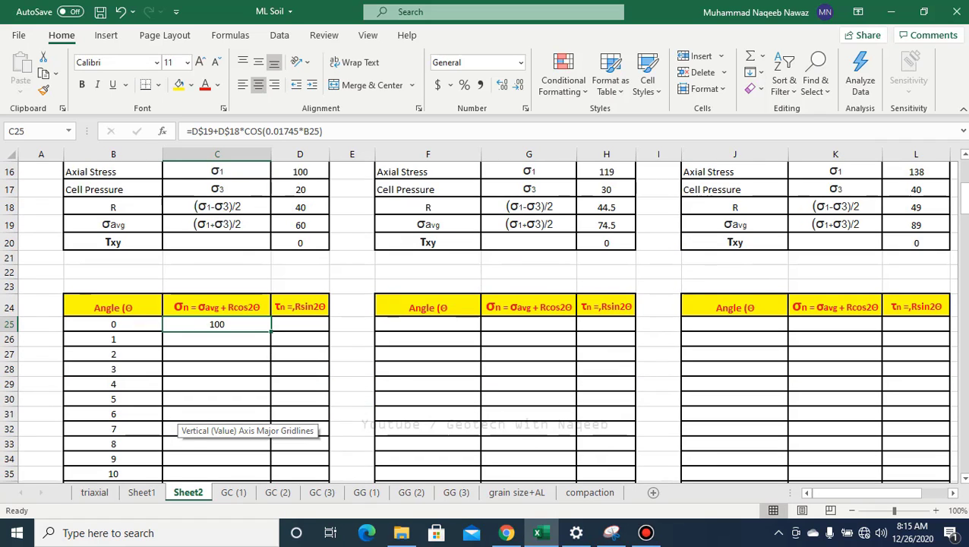
pyautogui.moveTo(270, 331); pyautogui.dragTo(228, 273)
# Reduce Trial 01's σn values in C25:C205 to three decimal places.
pyautogui.scroll(20, 486, 318)
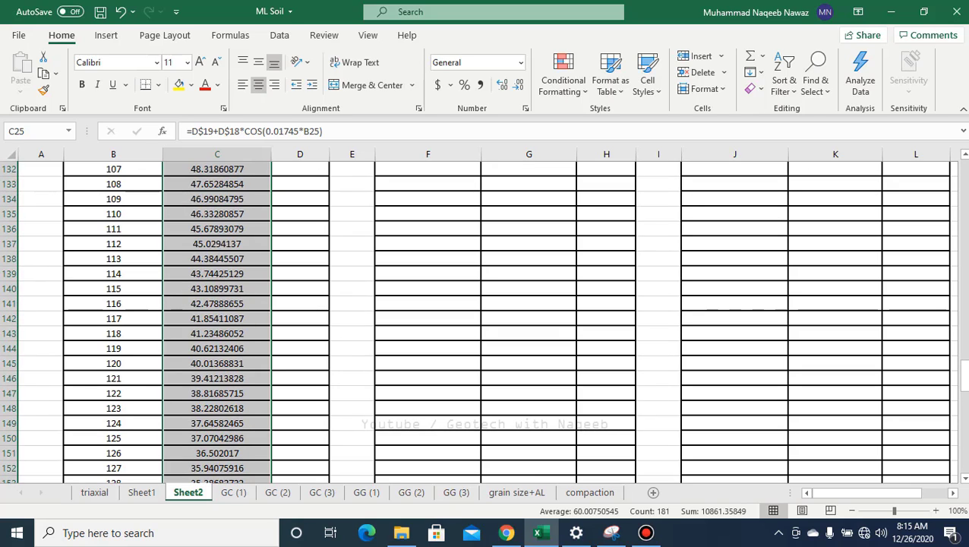
pyautogui.scroll(20, 486, 318)
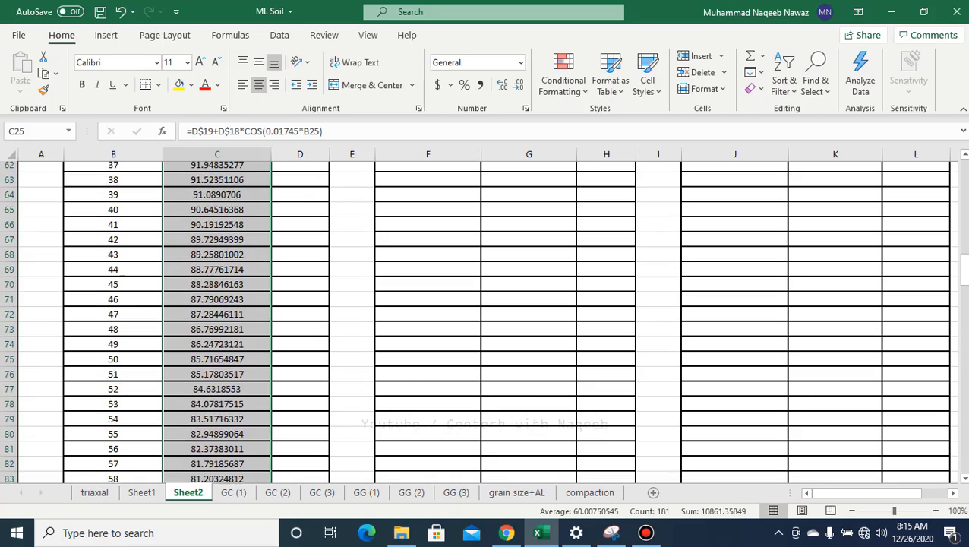
pyautogui.scroll(17, 486, 319)
pyautogui.scroll(-4, 486, 319)
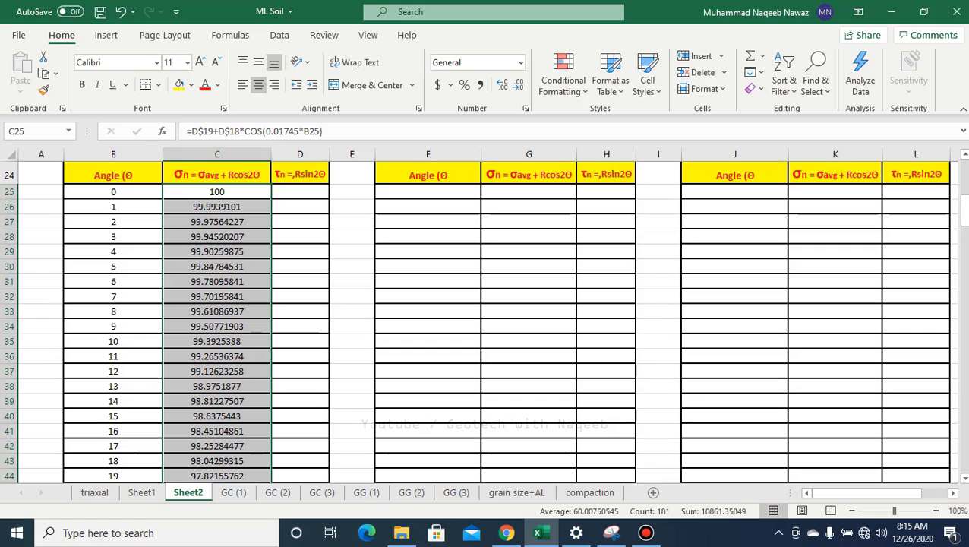
pyautogui.click(517, 84)
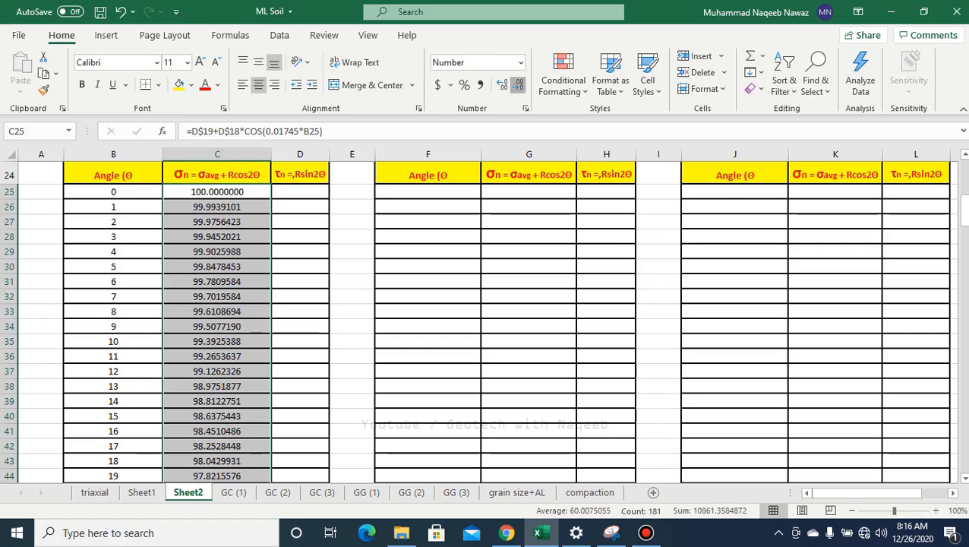
pyautogui.click(517, 85)
pyautogui.click(517, 84)
pyautogui.click(517, 85)
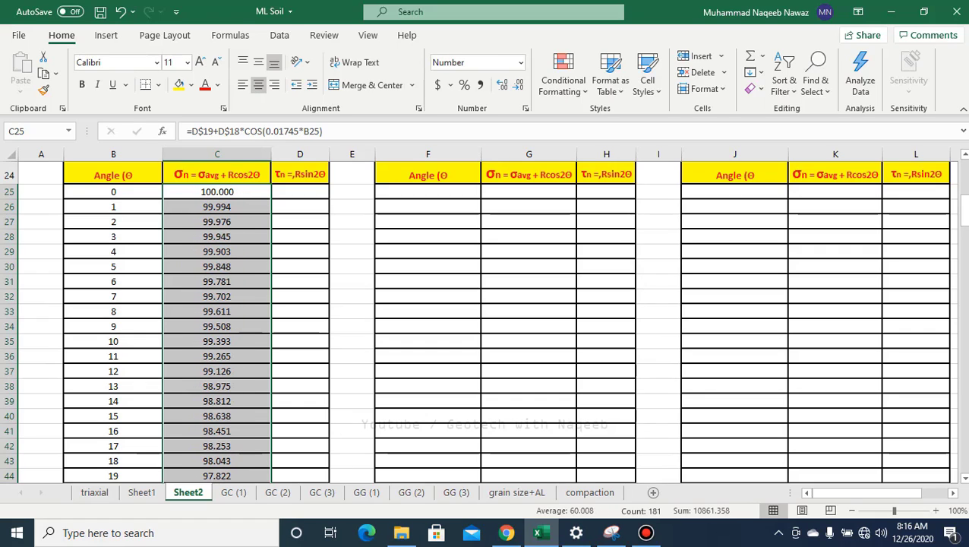
# Write Trial 01's τn formula for the first angle in D25 as =D18*SIN(B25*0.01745).
pyautogui.click(300, 193)
pyautogui.scroll(7, 486, 319)
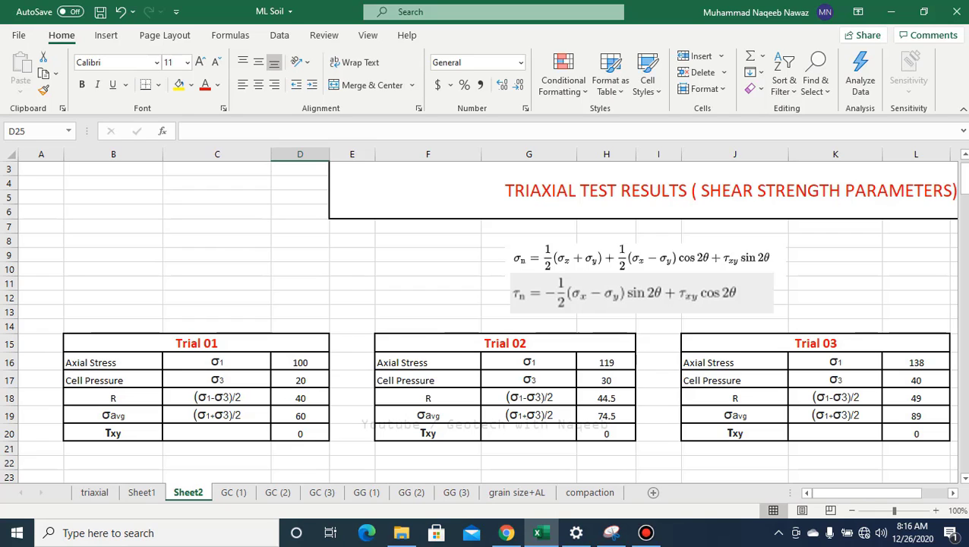
pyautogui.scroll(-7, 486, 319)
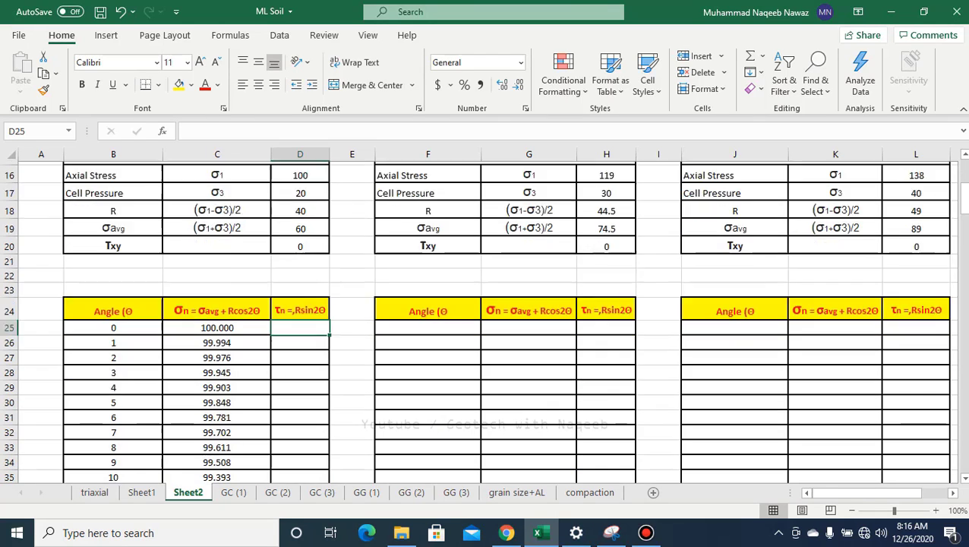
pyautogui.scroll(2, 486, 319)
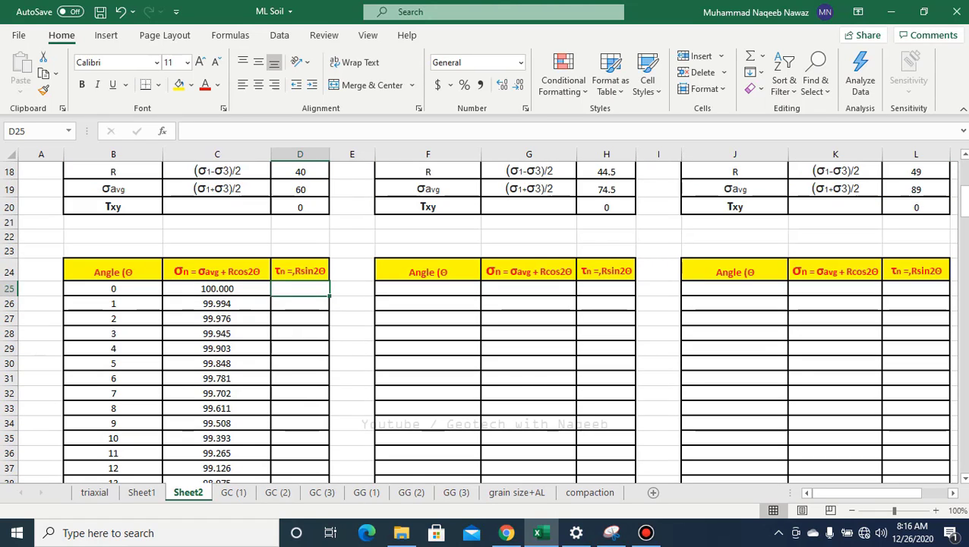
pyautogui.write('=')
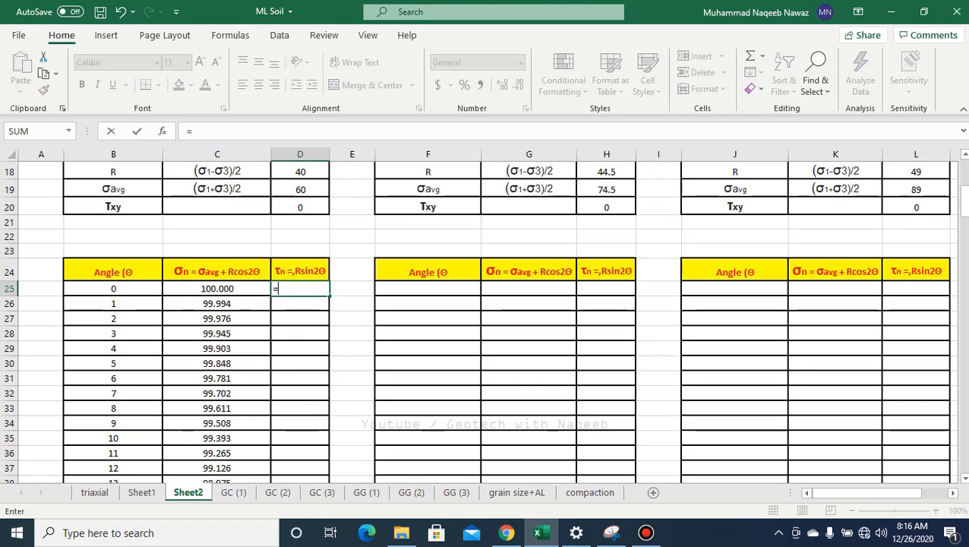
pyautogui.scroll(1, 292, 171)
pyautogui.click(300, 225)
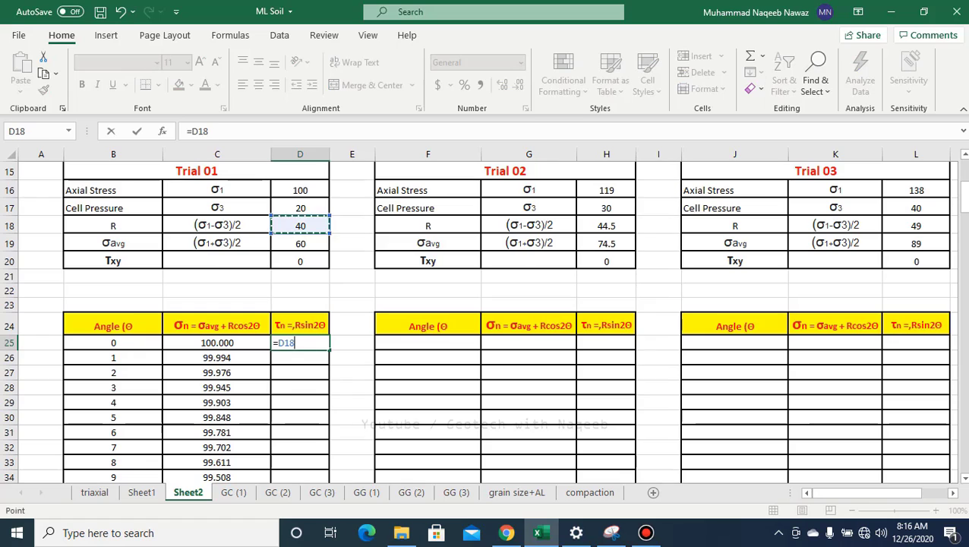
pyautogui.write('*SIN')
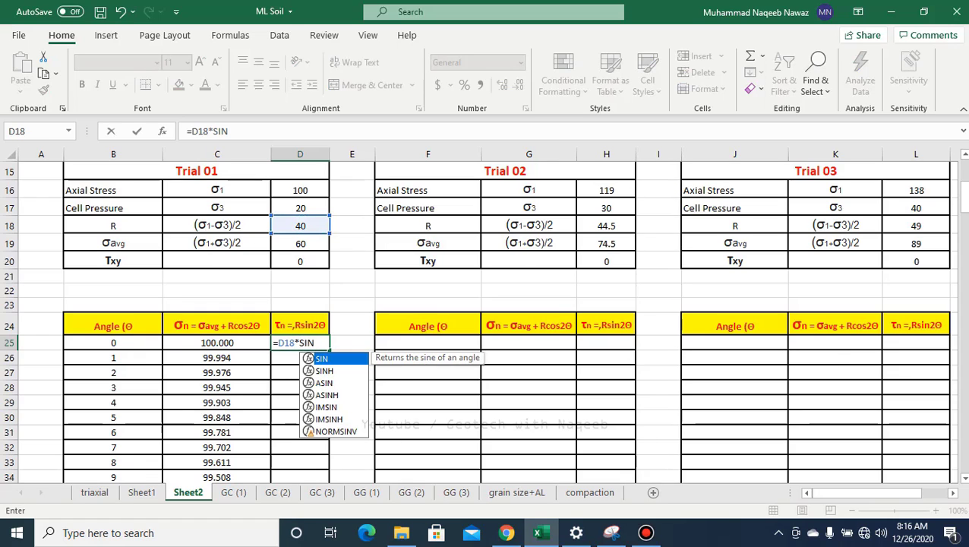
pyautogui.write('(')
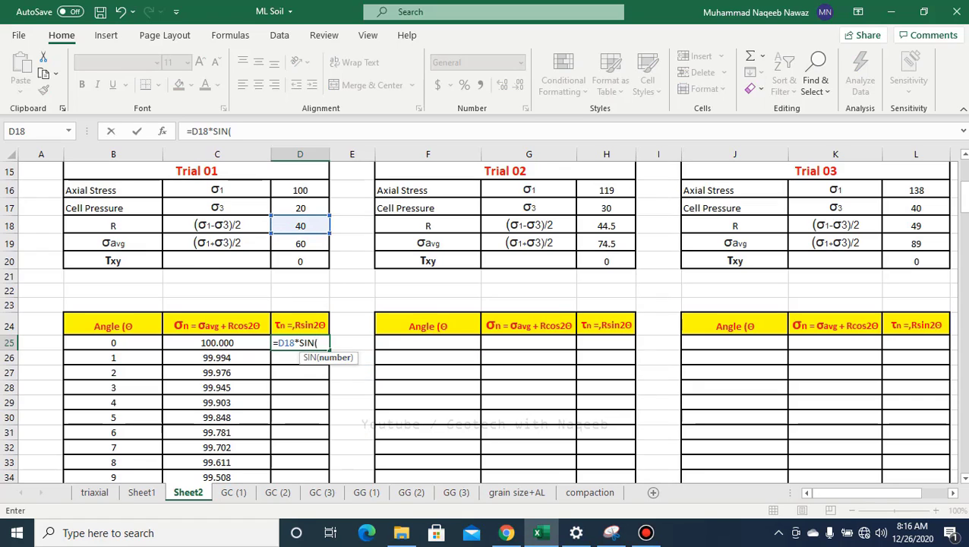
pyautogui.click(113, 343)
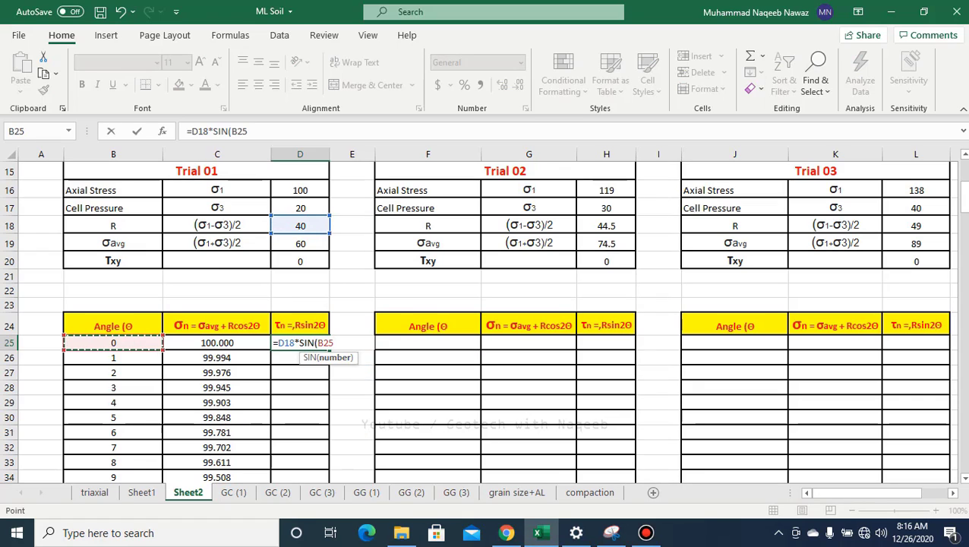
pyautogui.write('*0.')
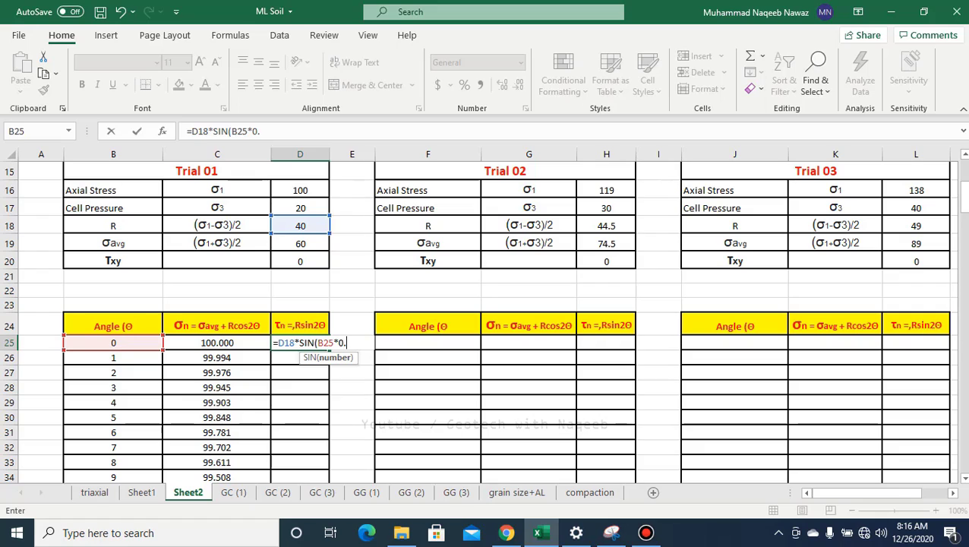
pyautogui.write('01745)')
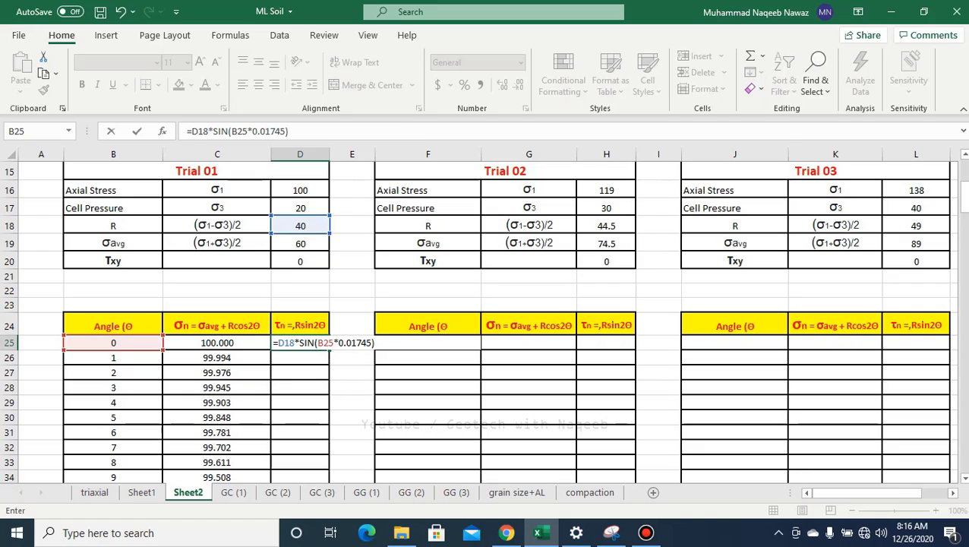
# Lock the row of the R reference in D25 so the formula reads =D$18*SIN(B25*0.01745).
pyautogui.click(196, 131)
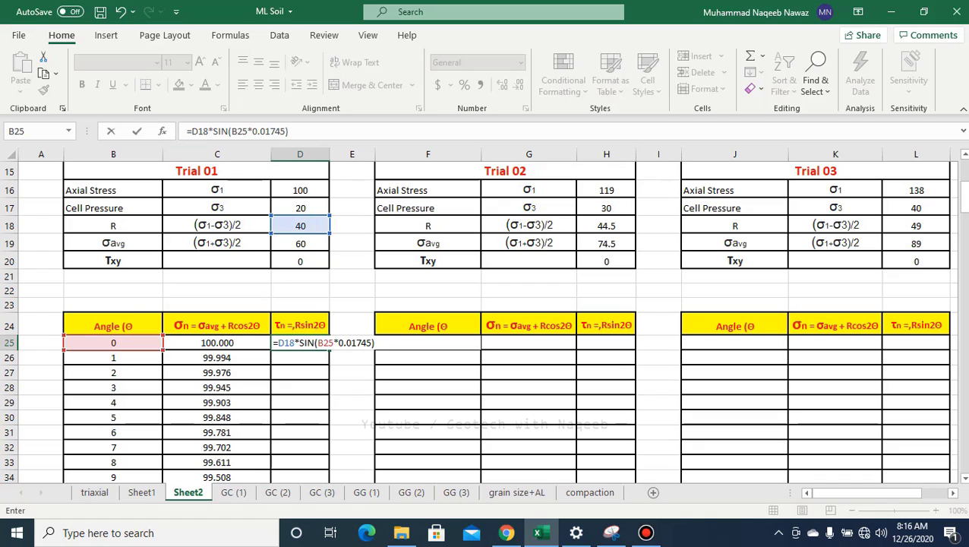
pyautogui.write('$')
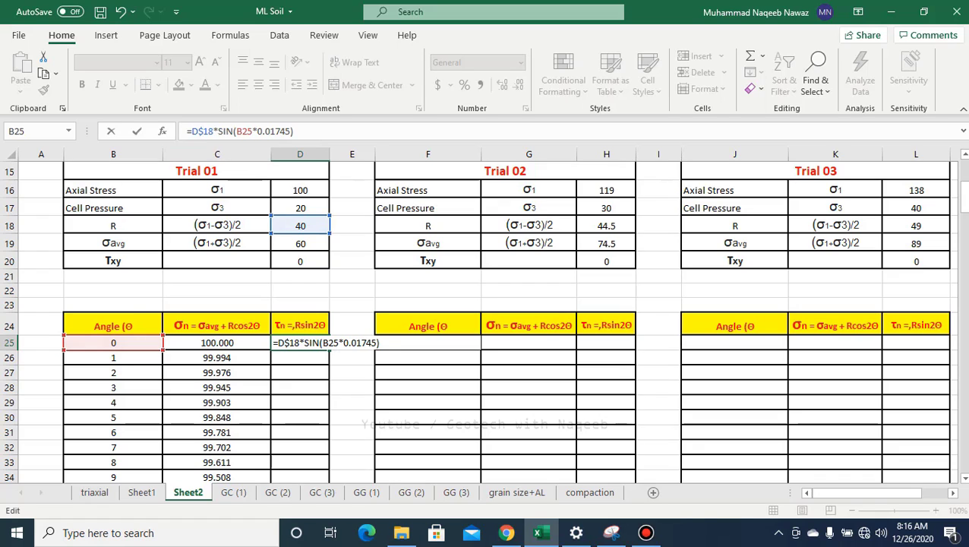
pyautogui.press('Return')
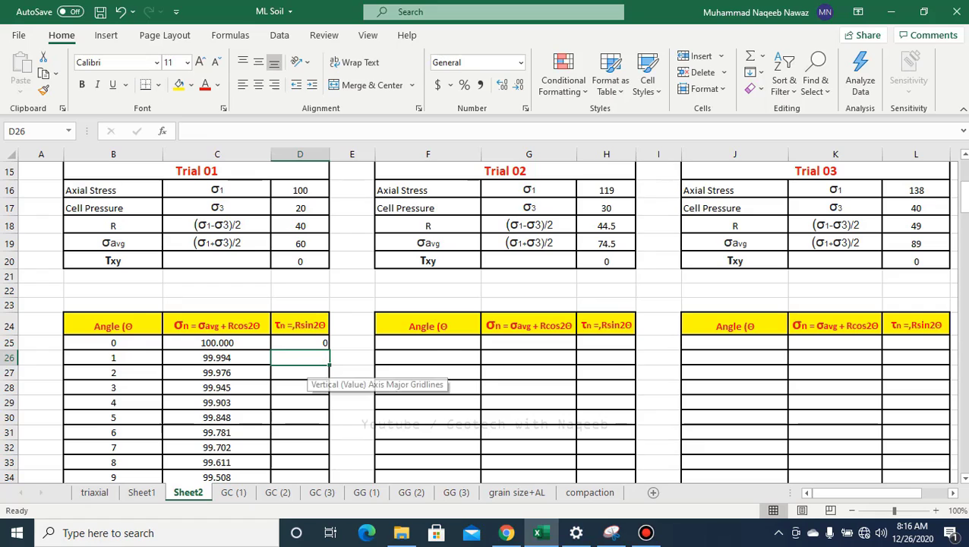
# Center the τn value in D25 and fill its formula down through D205.
pyautogui.click(300, 342)
pyautogui.click(258, 84)
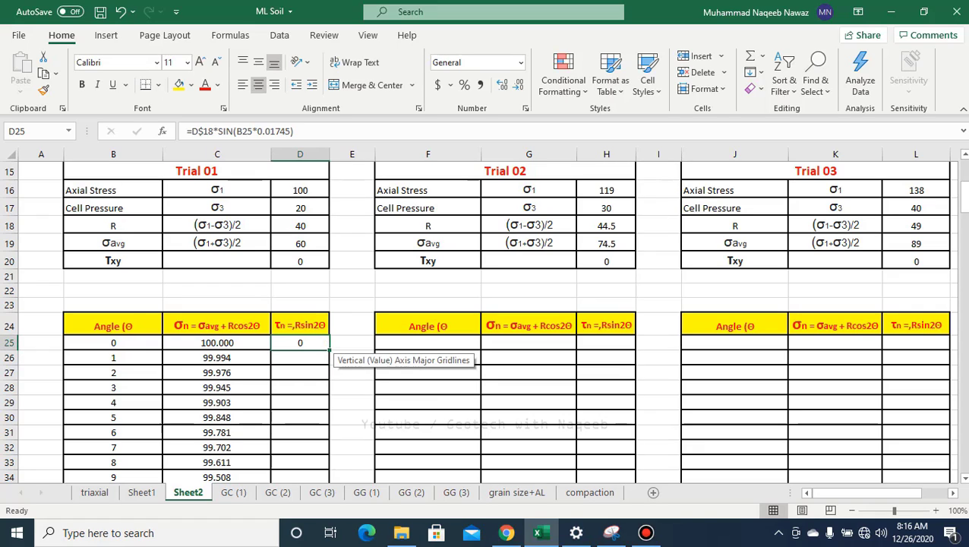
pyautogui.moveTo(330, 351); pyautogui.dragTo(330, 401)
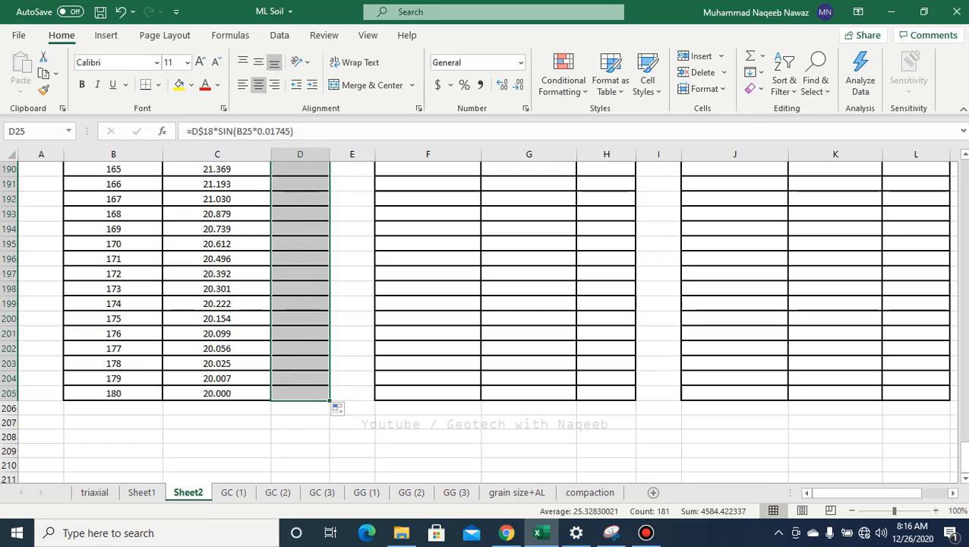
# Reduce Trial 01's τn values in D25:D205 to three decimal places.
pyautogui.click(517, 85)
pyautogui.click(517, 85)
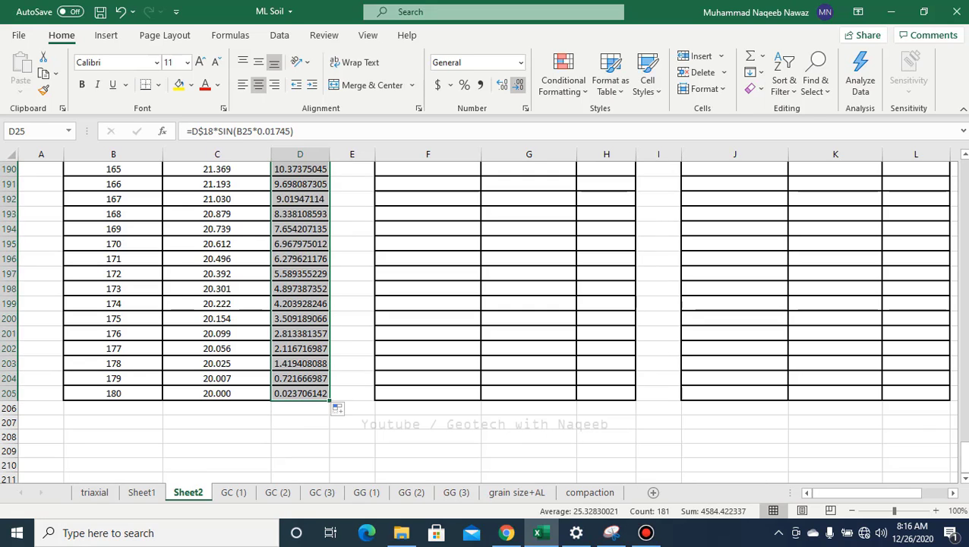
pyautogui.click(517, 85)
pyautogui.click(517, 84)
pyautogui.click(517, 84)
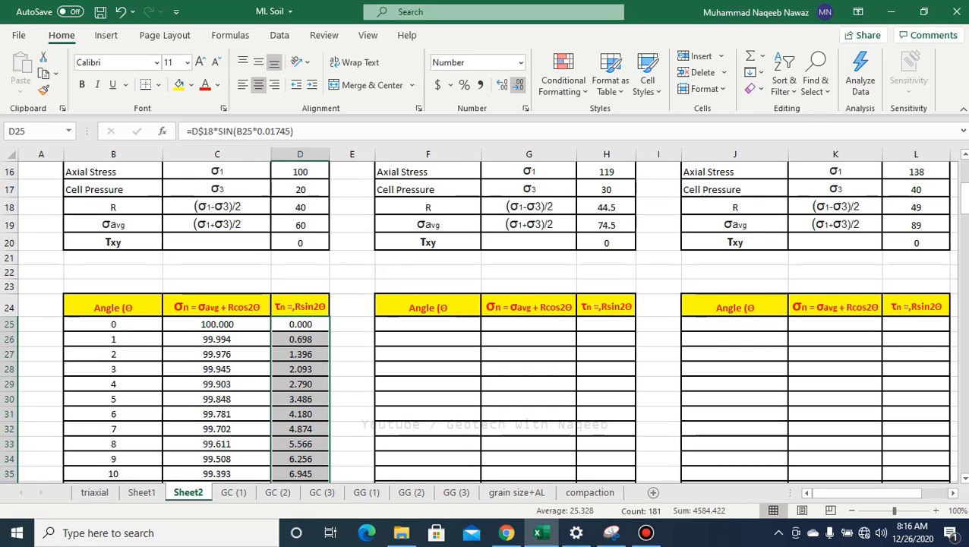
# Enter 0, 1 and 2 in Trial 02's Angle column from F25 and extend the series to 180 in F205.
pyautogui.click(528, 353)
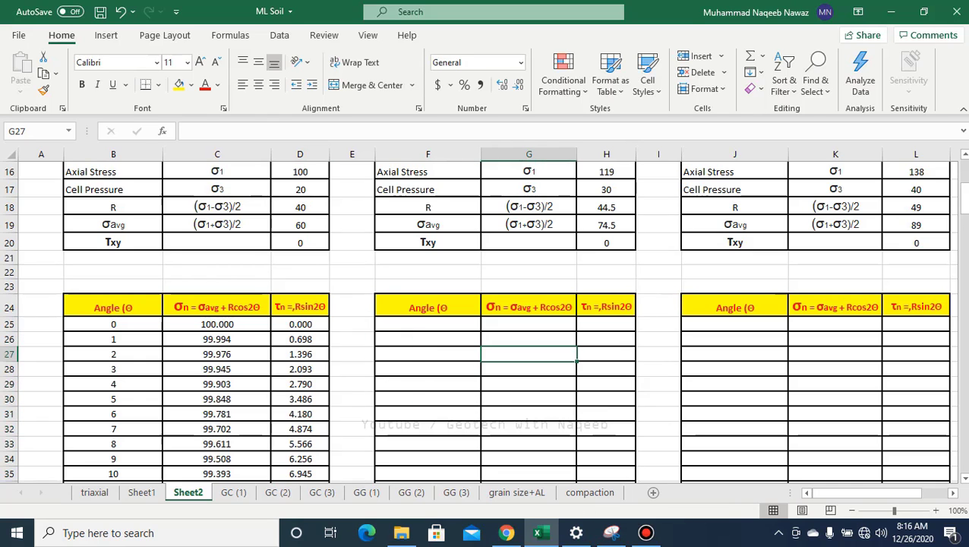
pyautogui.scroll(-1, 478, 319)
pyautogui.click(428, 271)
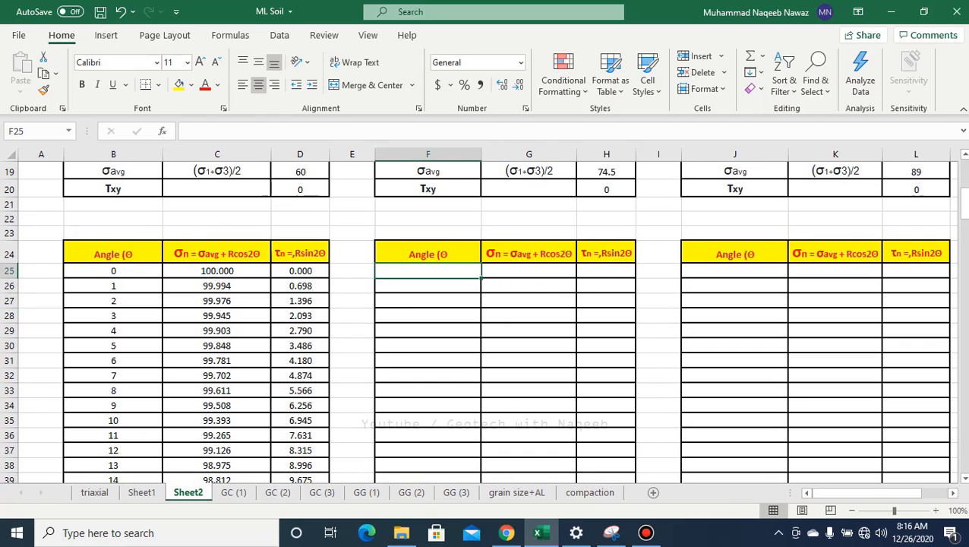
pyautogui.write('0')
pyautogui.press('Return')
pyautogui.write('1')
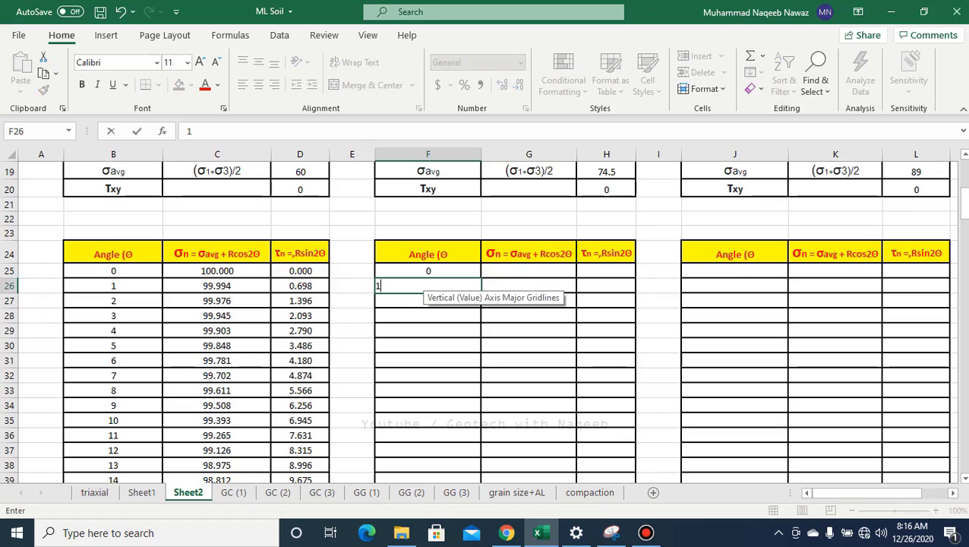
pyautogui.press('Return')
pyautogui.write('2')
pyautogui.press('Return')
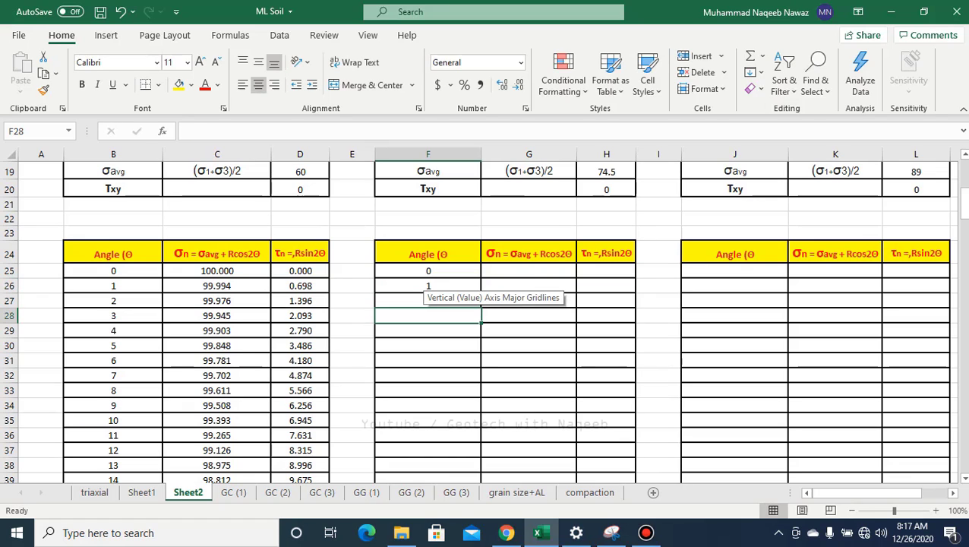
pyautogui.moveTo(427, 271); pyautogui.dragTo(490, 407)
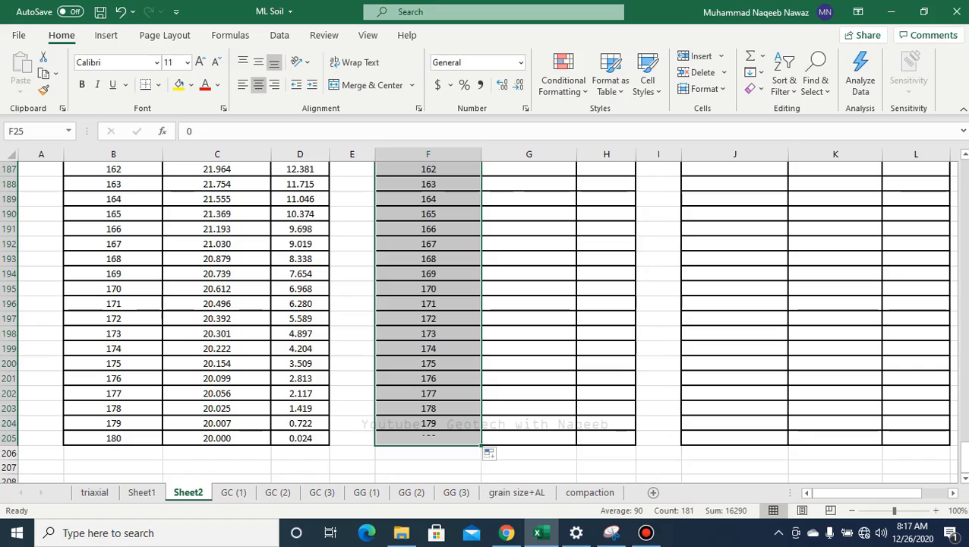
# Enter Trial 02's σn formula =H19+H18*COS(0.01745*F25) in G25.
pyautogui.scroll(20, 486, 319)
pyautogui.scroll(20, 486, 319)
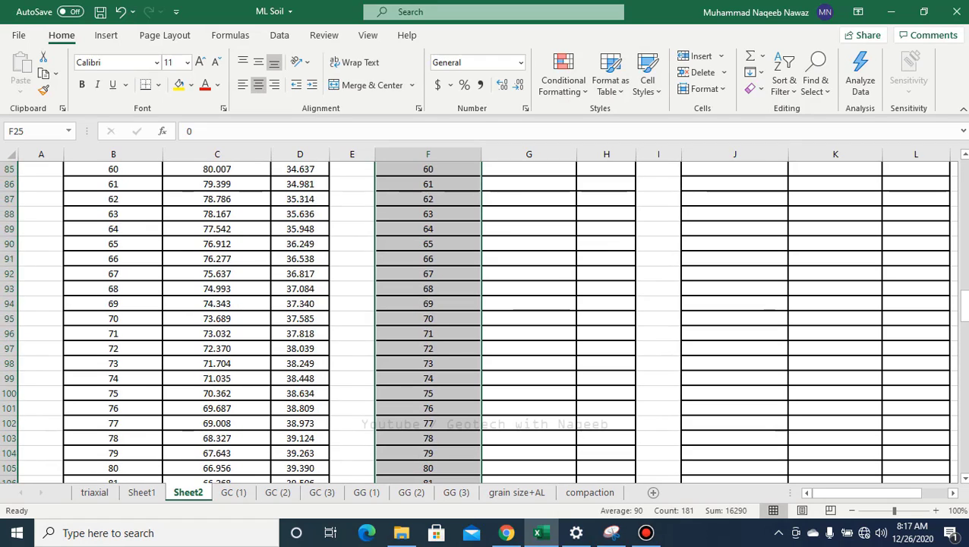
pyautogui.scroll(3, 486, 319)
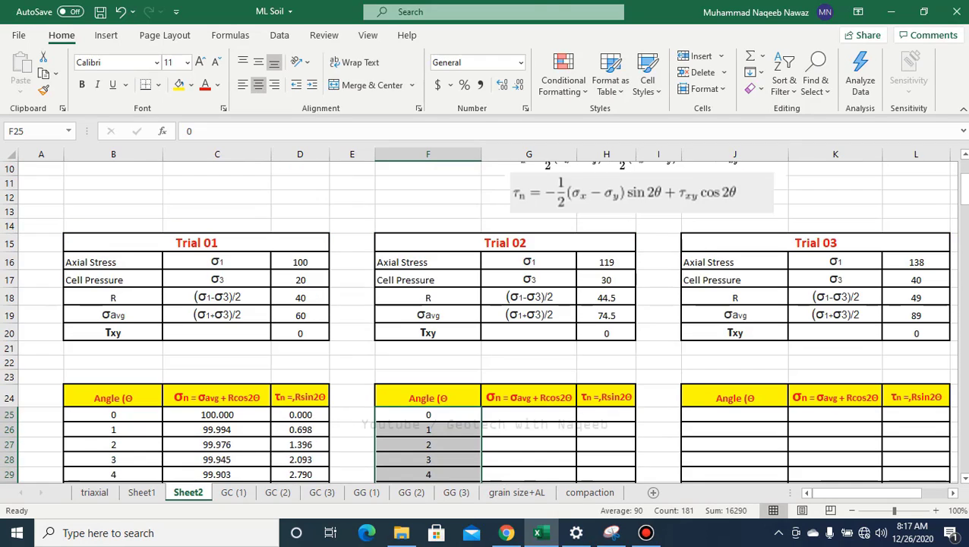
pyautogui.scroll(-2, 486, 319)
pyautogui.click(528, 325)
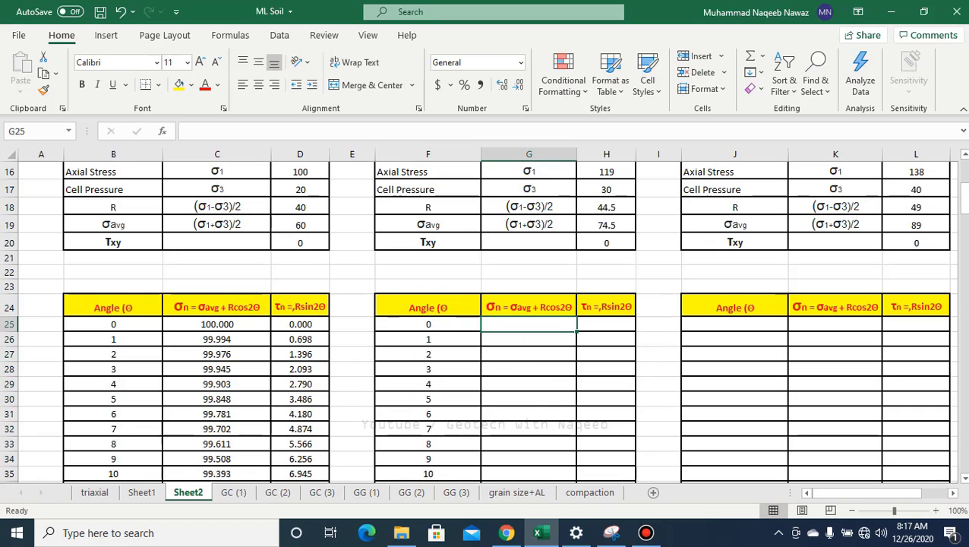
pyautogui.write('=')
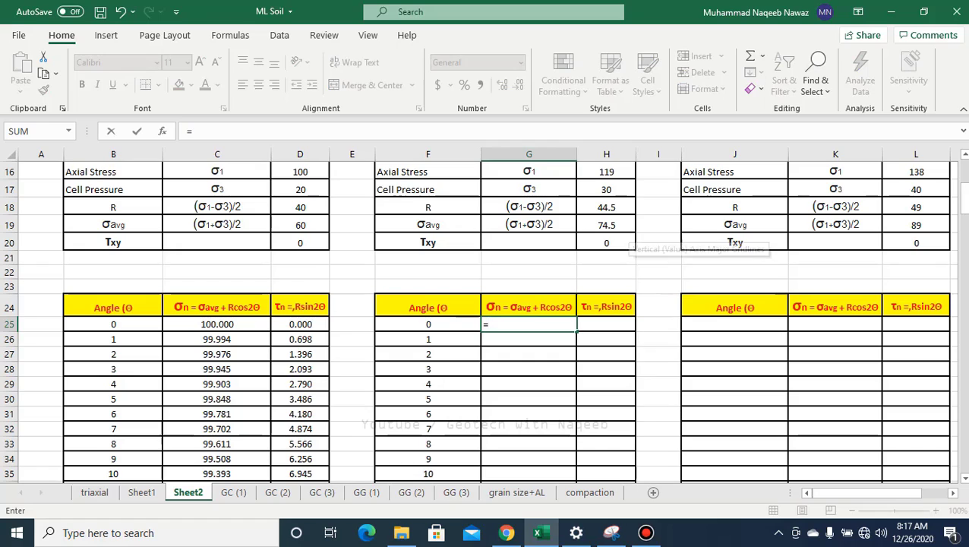
pyautogui.click(606, 225)
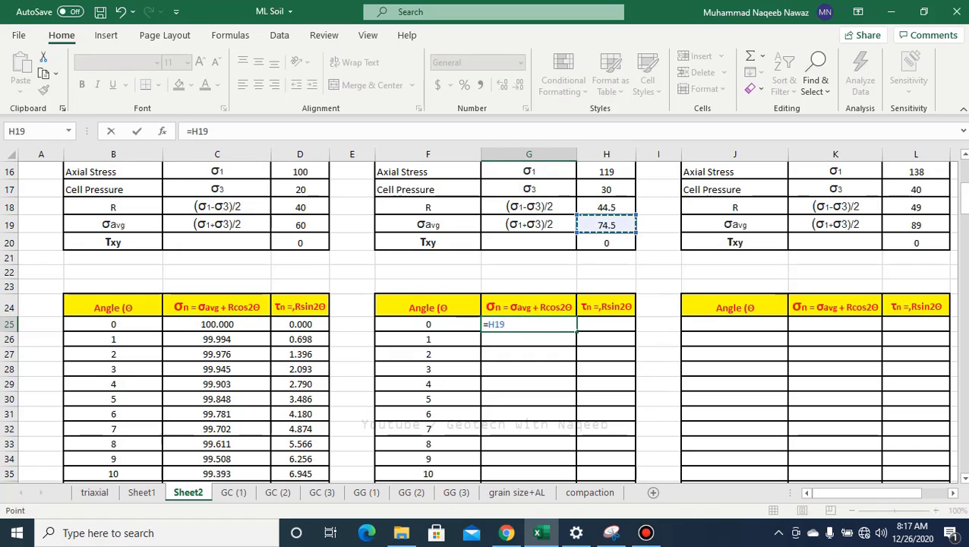
pyautogui.write('+')
pyautogui.click(606, 207)
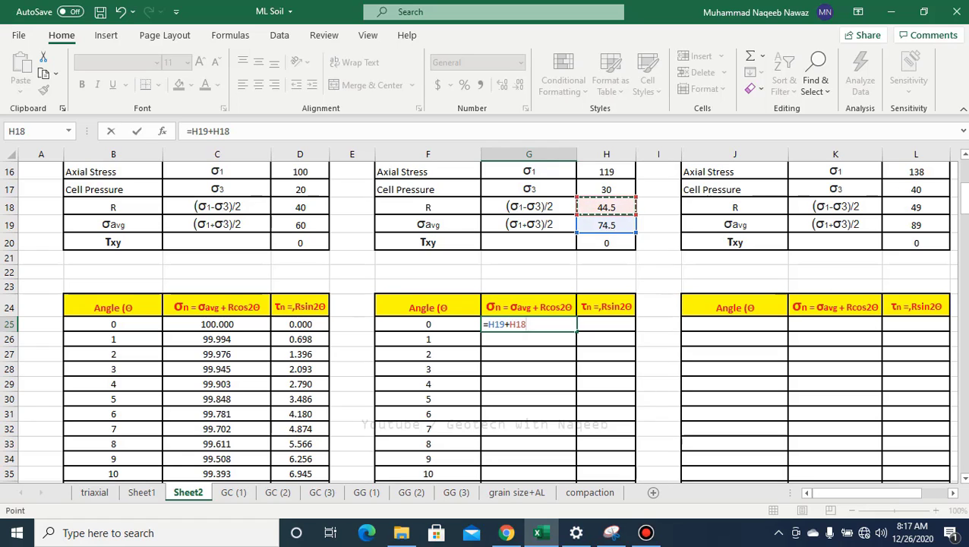
pyautogui.write('*COS')
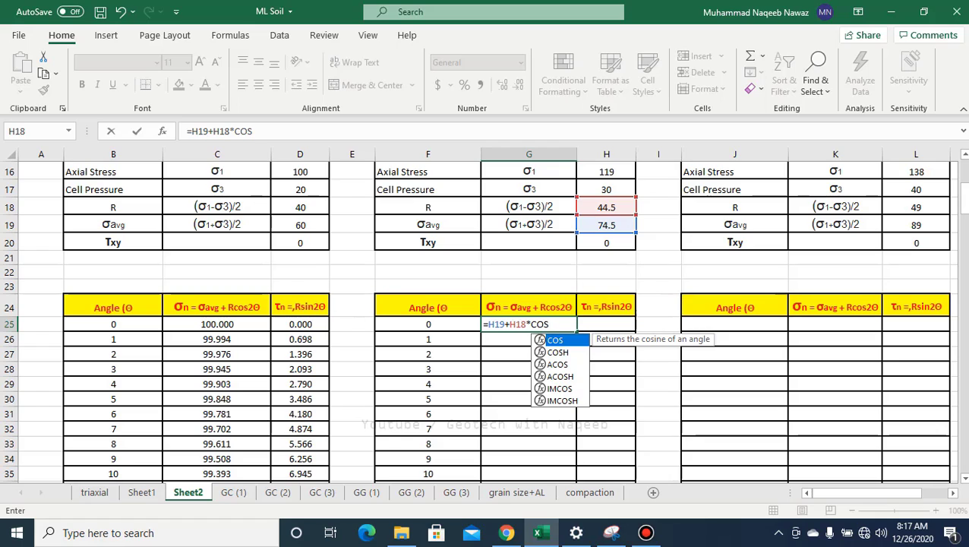
pyautogui.write('(')
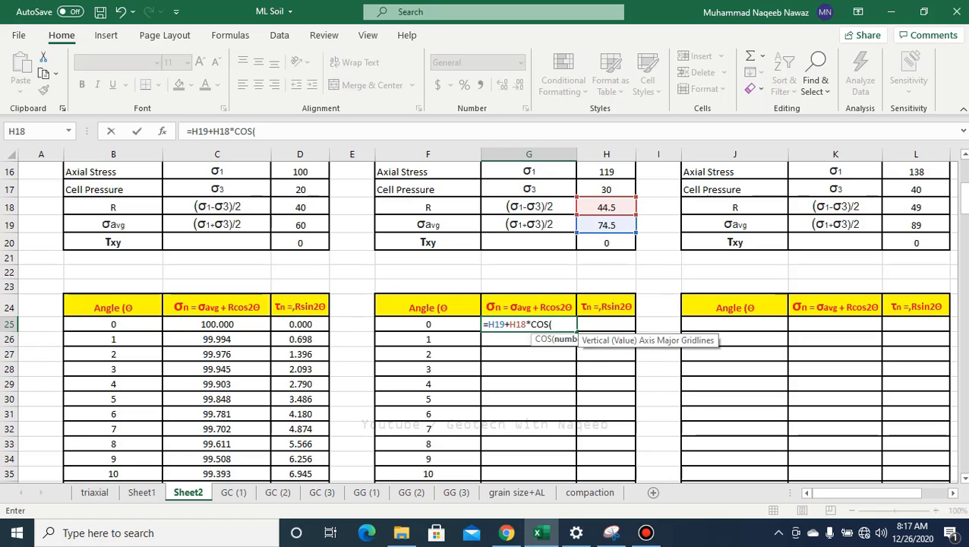
pyautogui.write('0.017')
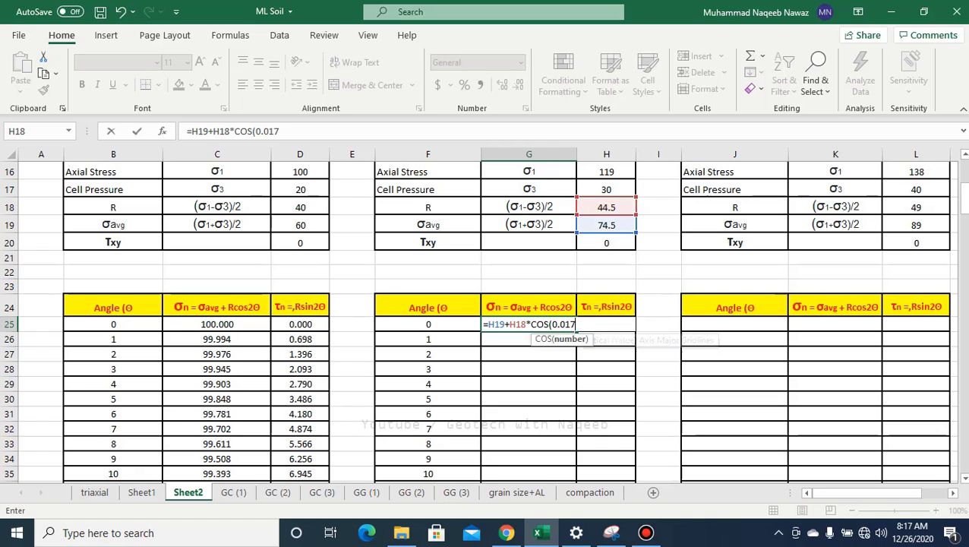
pyautogui.write('45')
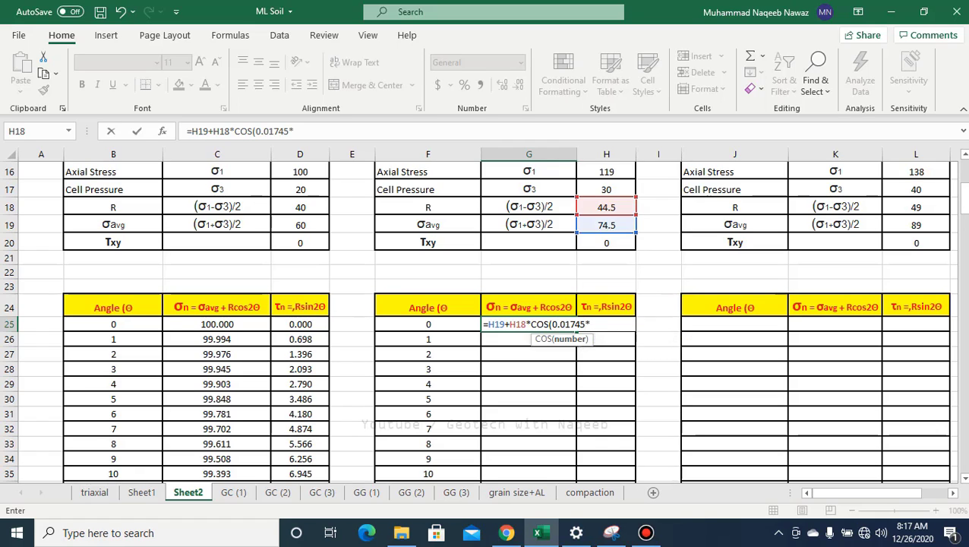
pyautogui.write('*')
pyautogui.click(428, 324)
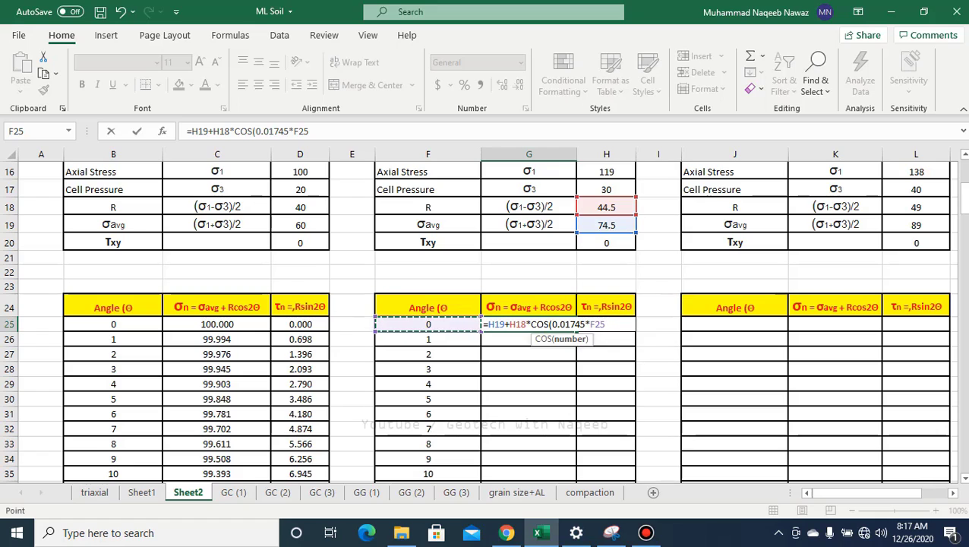
pyautogui.write(')')
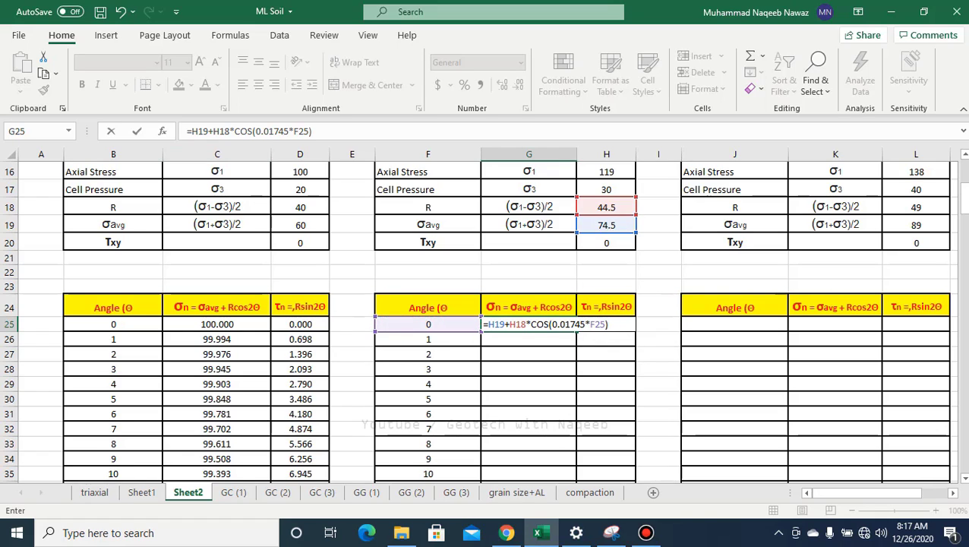
# Lock the rows of the σavg and R references in G25 so the formula reads =H$19+H$18*COS(0.01745*F25).
pyautogui.click(192, 131)
pyautogui.write('$19+H')
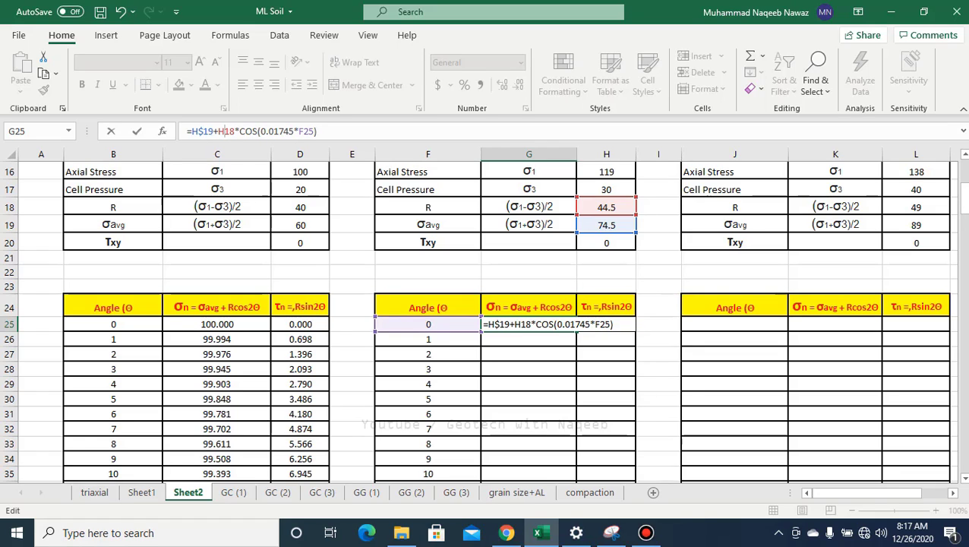
pyautogui.write('$')
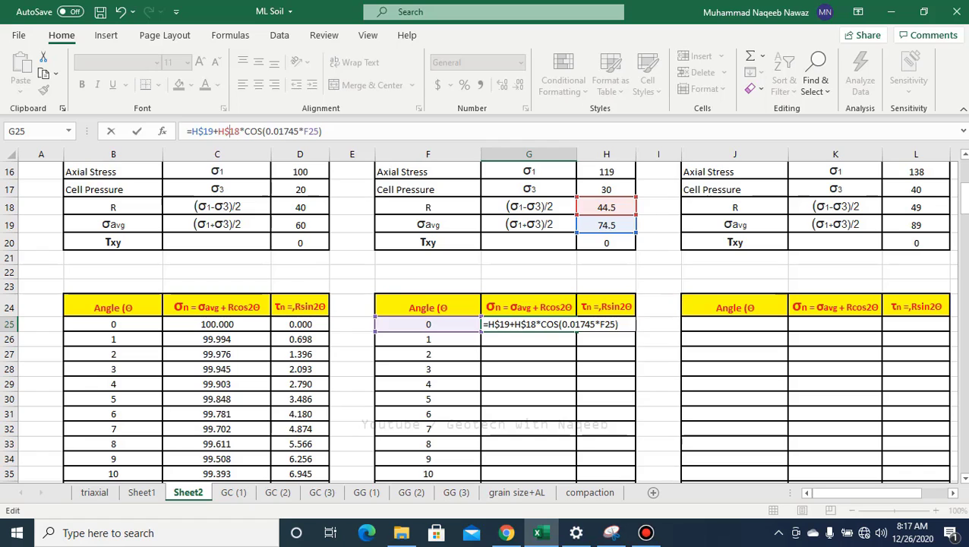
pyautogui.press('Return')
# Center the σn value in G25 and fill its formula down through G205.
pyautogui.click(528, 324)
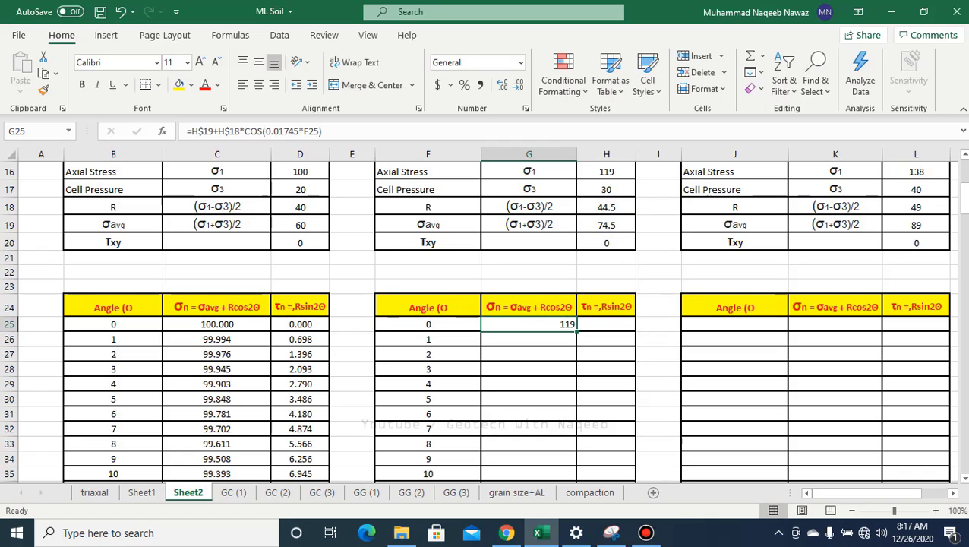
pyautogui.click(258, 84)
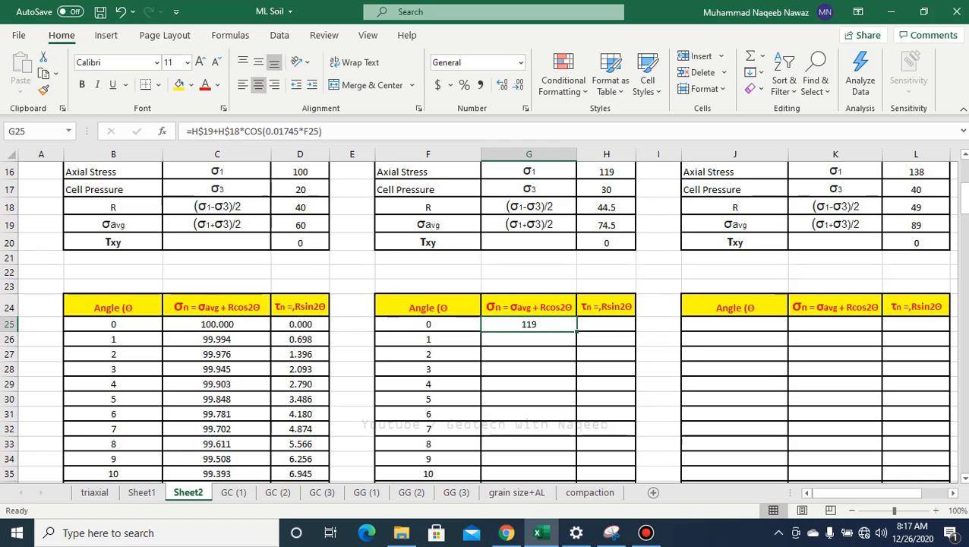
pyautogui.moveTo(576, 331); pyautogui.dragTo(531, 442)
# Enter Trial 02's τn formula =H18*SIN(F25*0.01745) in H25.
pyautogui.scroll(20, 486, 319)
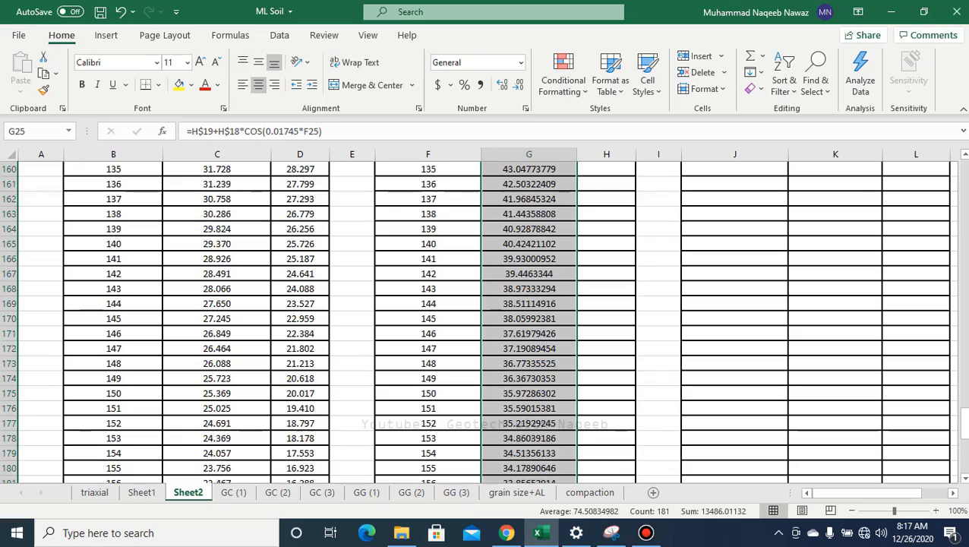
pyautogui.scroll(20, 486, 319)
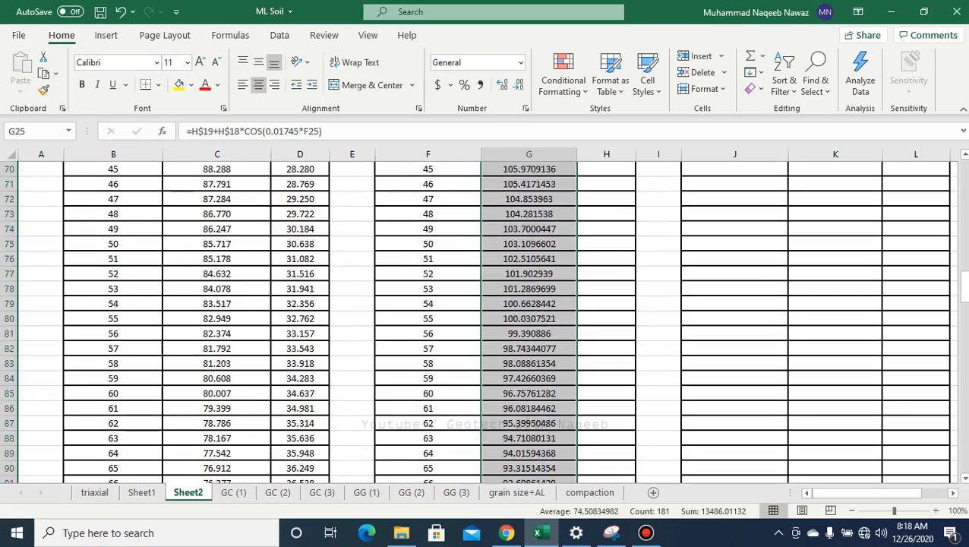
pyautogui.scroll(3, 486, 319)
pyautogui.scroll(-2, 486, 319)
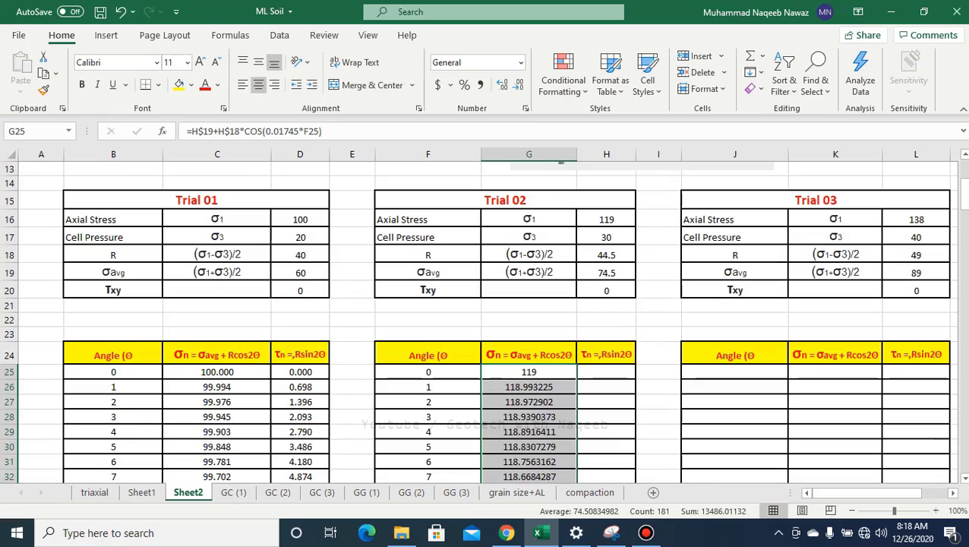
pyautogui.click(606, 371)
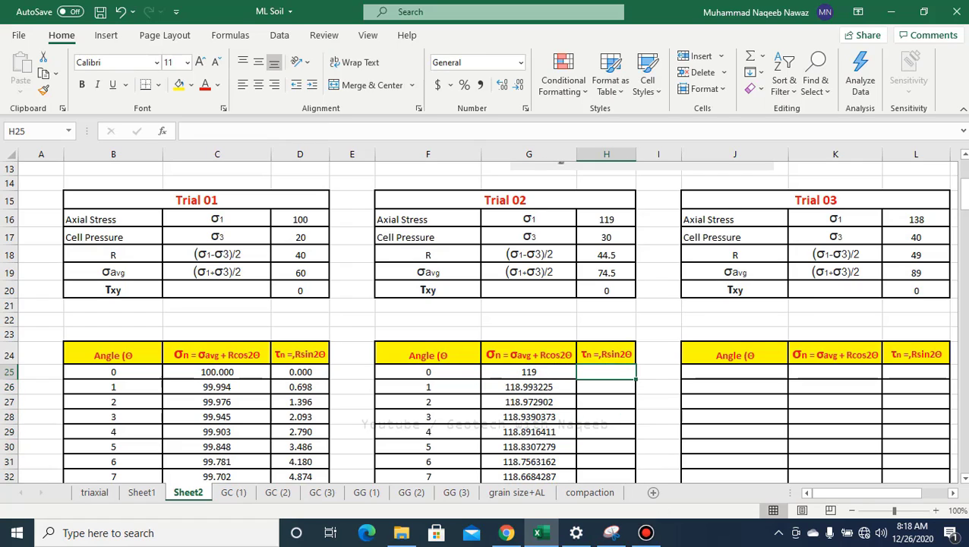
pyautogui.write('=')
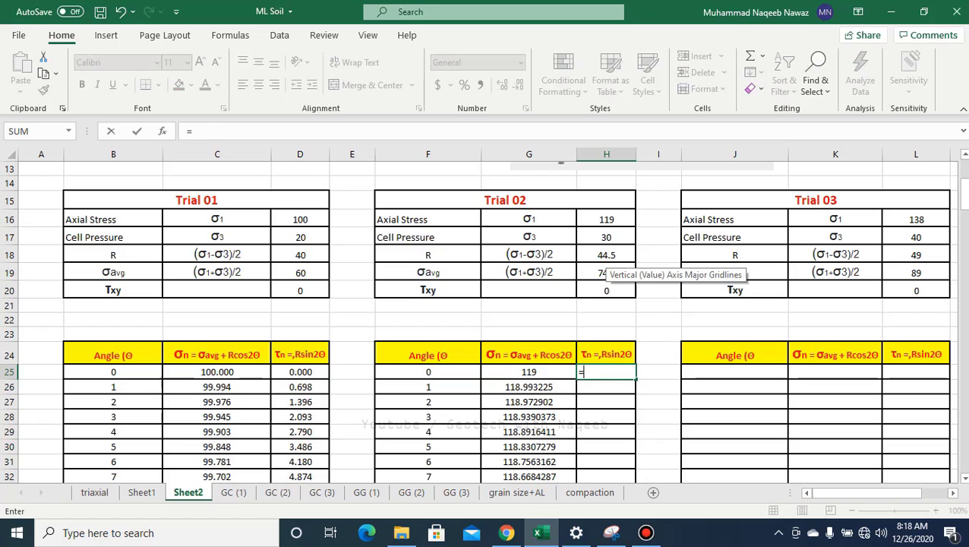
pyautogui.click(606, 254)
pyautogui.write('*')
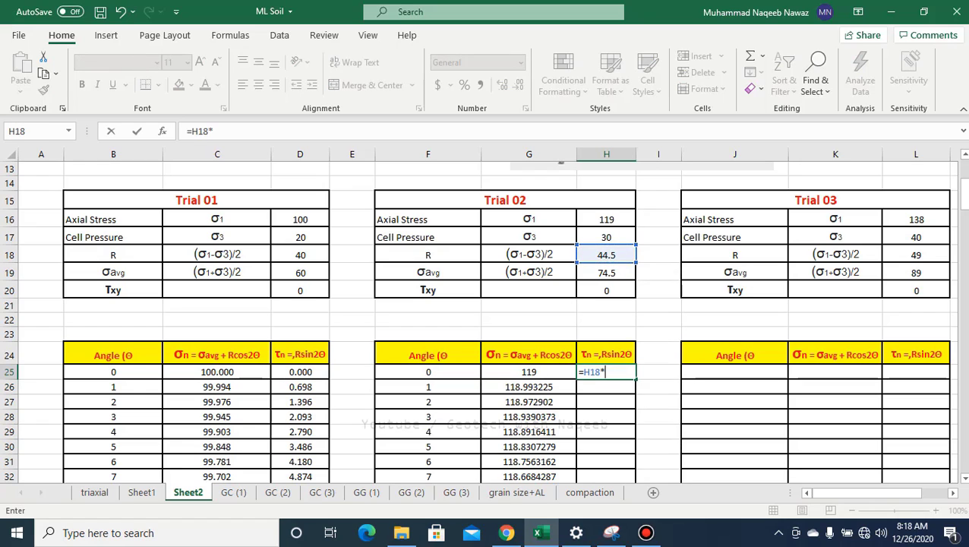
pyautogui.write('SIN')
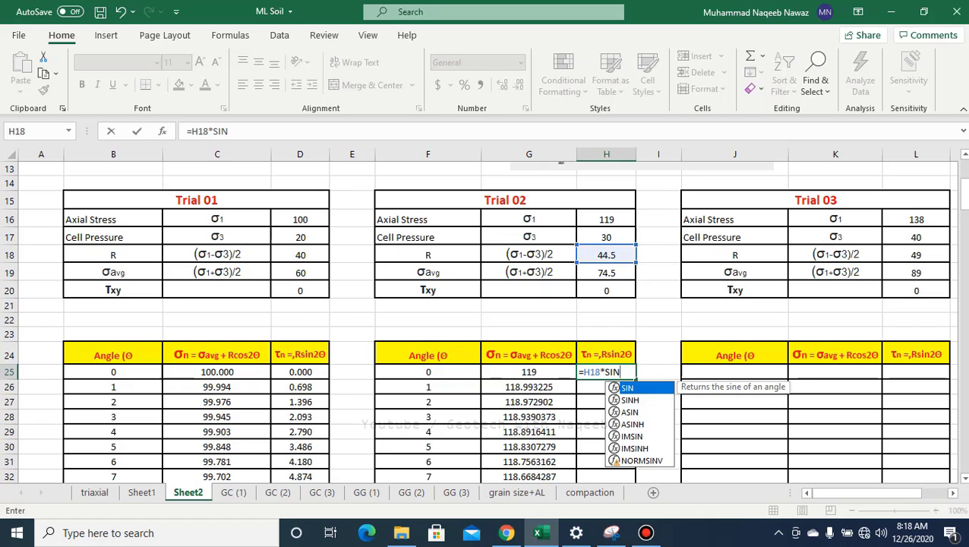
pyautogui.write('(')
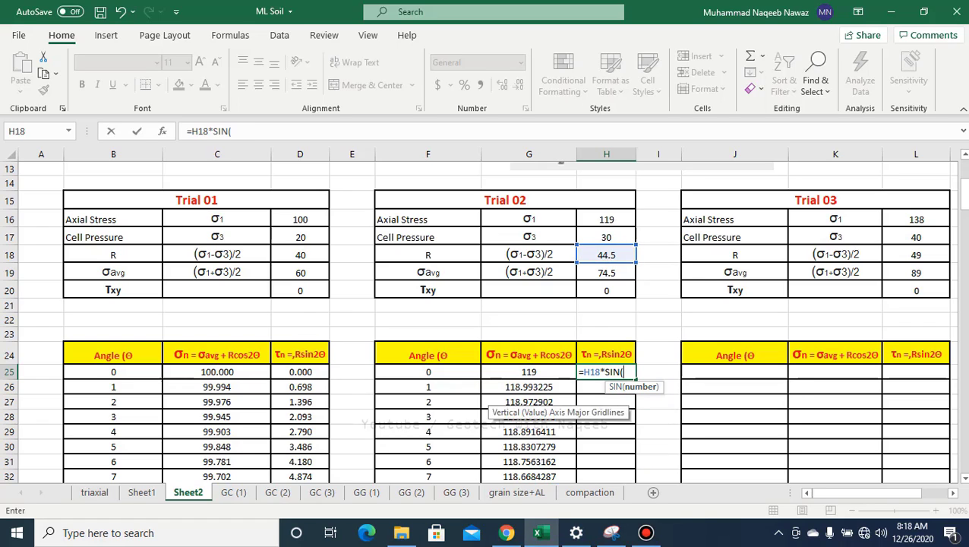
pyautogui.click(427, 371)
pyautogui.write('*')
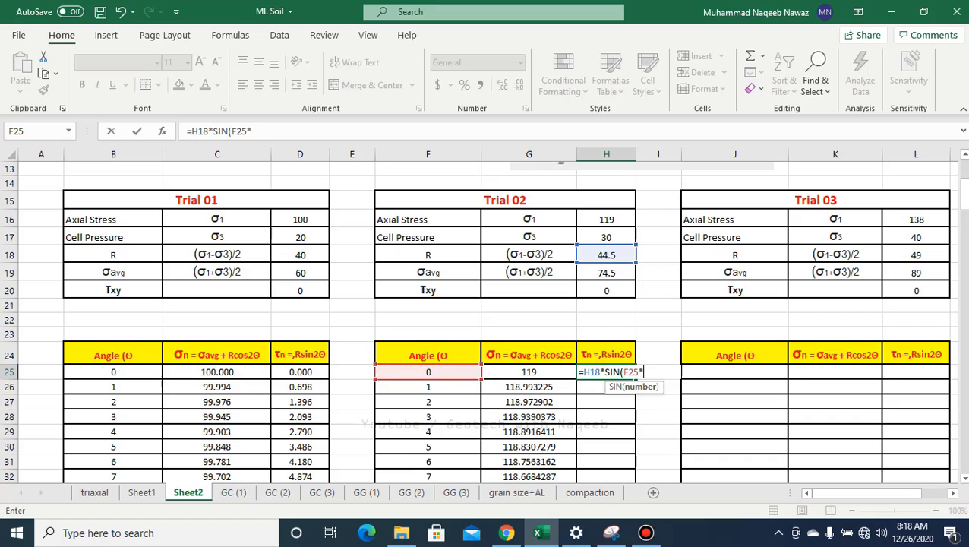
pyautogui.write('0.01745)')
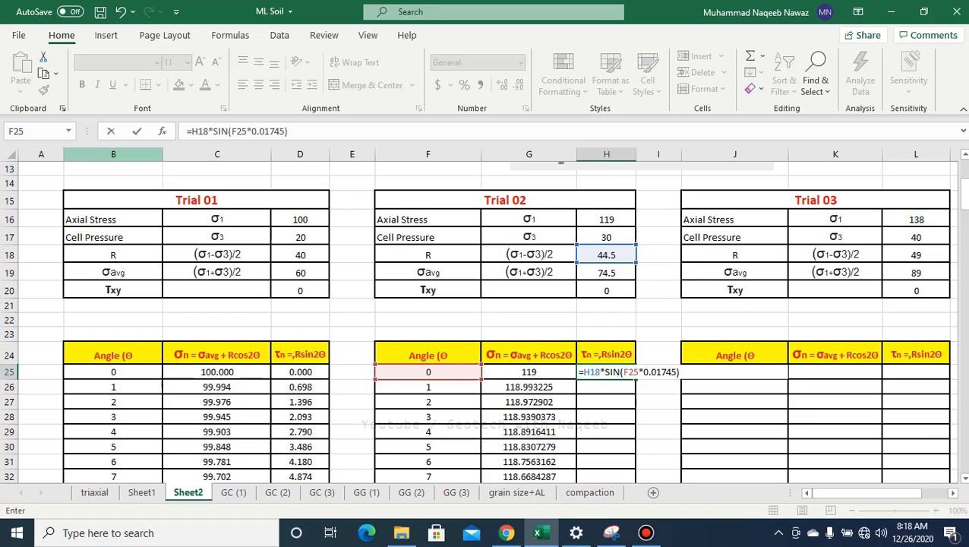
# Lock the row of the R reference in H25 so the formula reads =H$18*SIN(F25*0.01745).
pyautogui.click(192, 130)
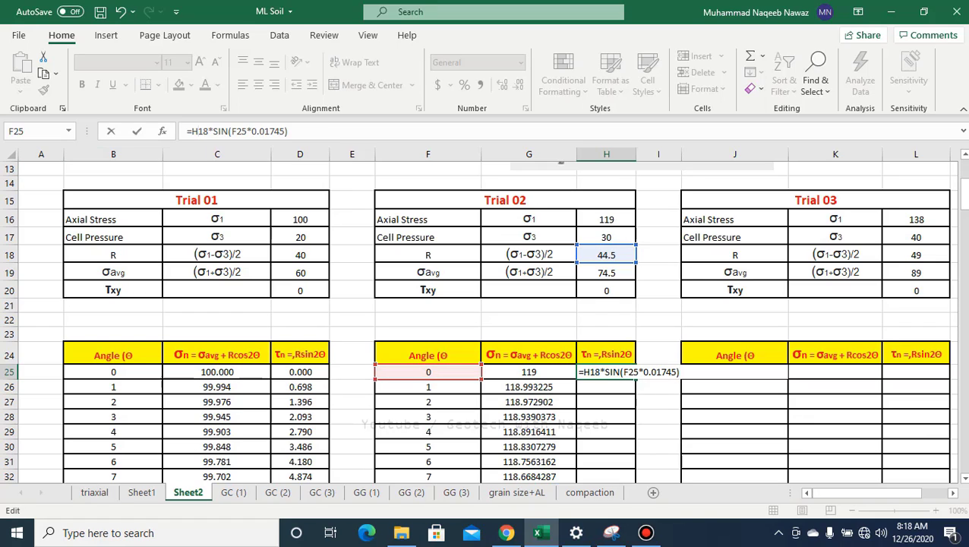
pyautogui.write('$')
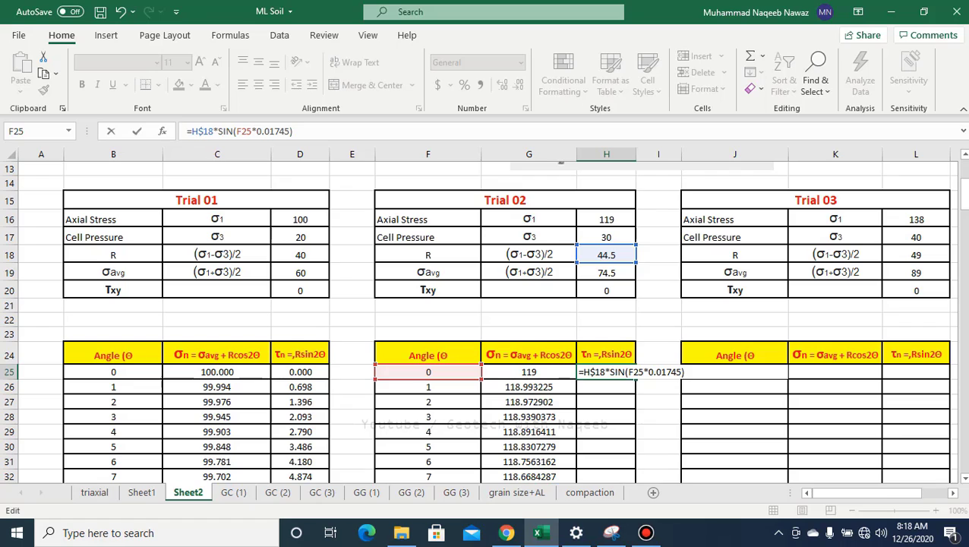
pyautogui.press('Return')
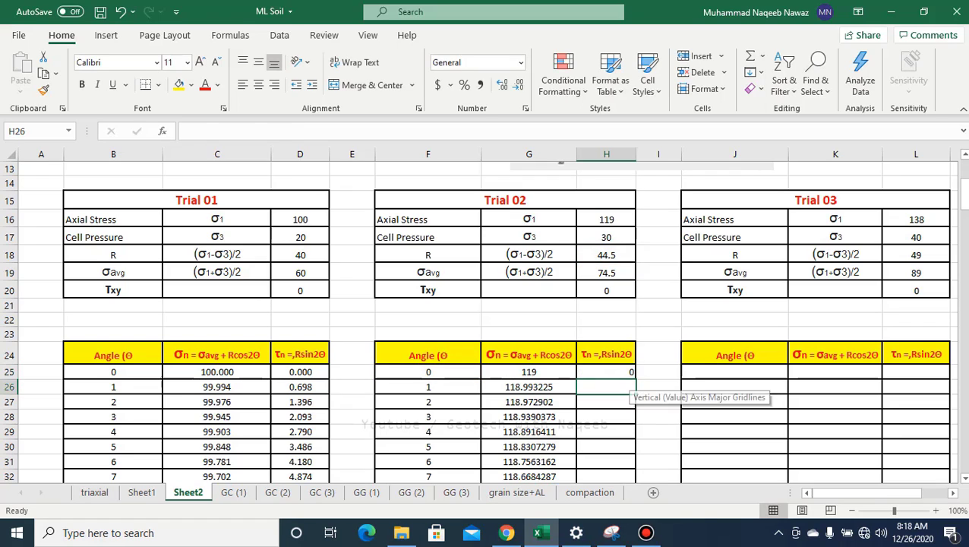
# Center the τn value in H25 and fill its formula down through H205.
pyautogui.press('Up')
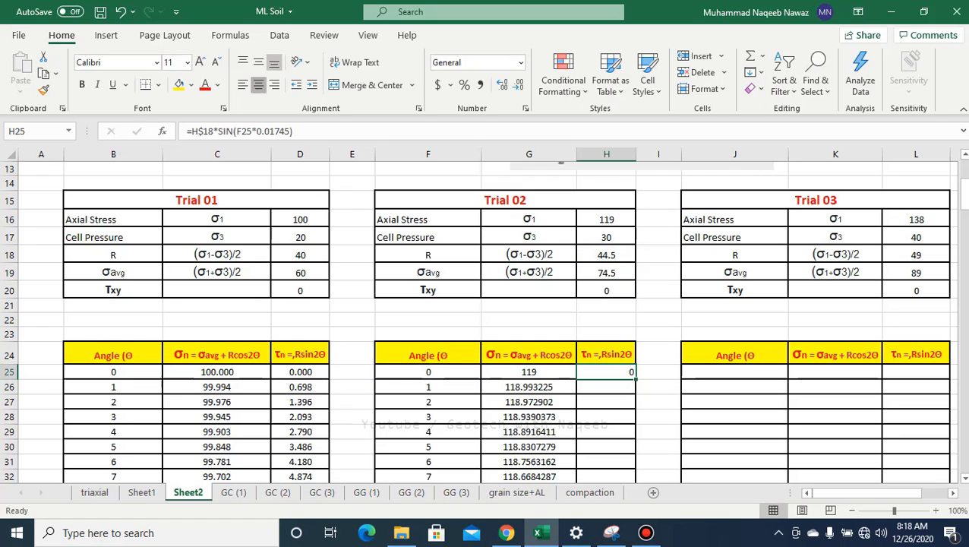
pyautogui.click(259, 84)
pyautogui.moveTo(636, 378); pyautogui.dragTo(611, 414)
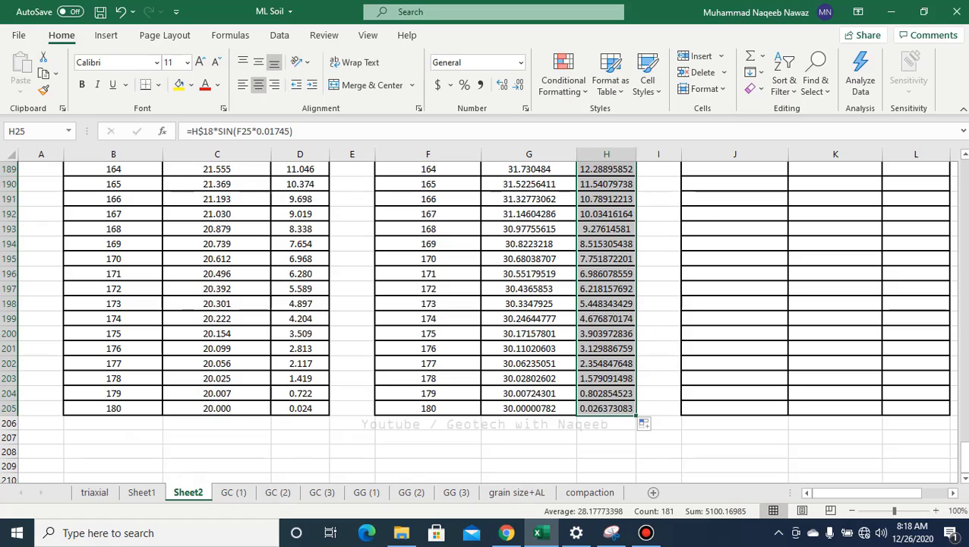
# Copy Trial 02's angles from F25:F205 into Trial 03's angle column starting at J25.
pyautogui.scroll(20, 486, 319)
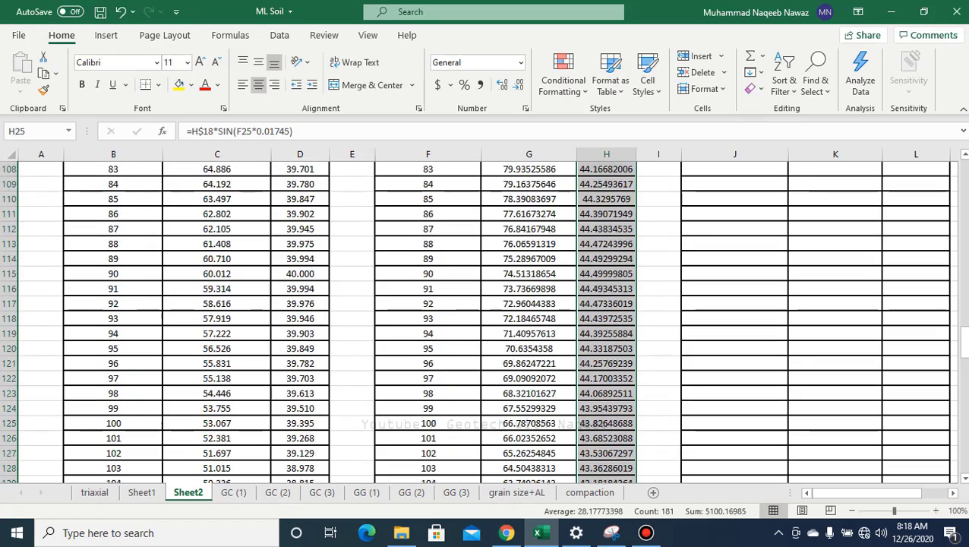
pyautogui.scroll(20, 486, 319)
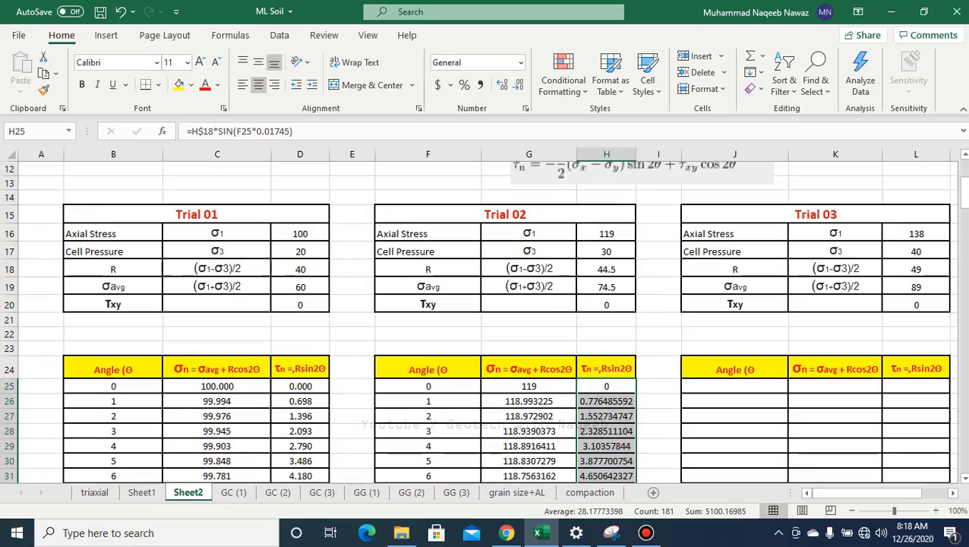
pyautogui.moveTo(429, 386); pyautogui.dragTo(456, 454)
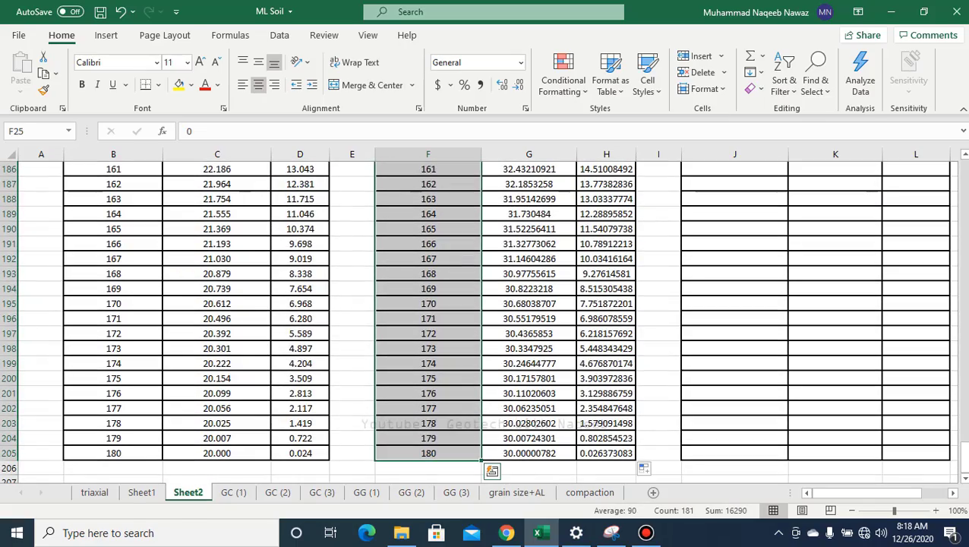
pyautogui.hotkey('ctrl', 'c')
pyautogui.scroll(20, 486, 319)
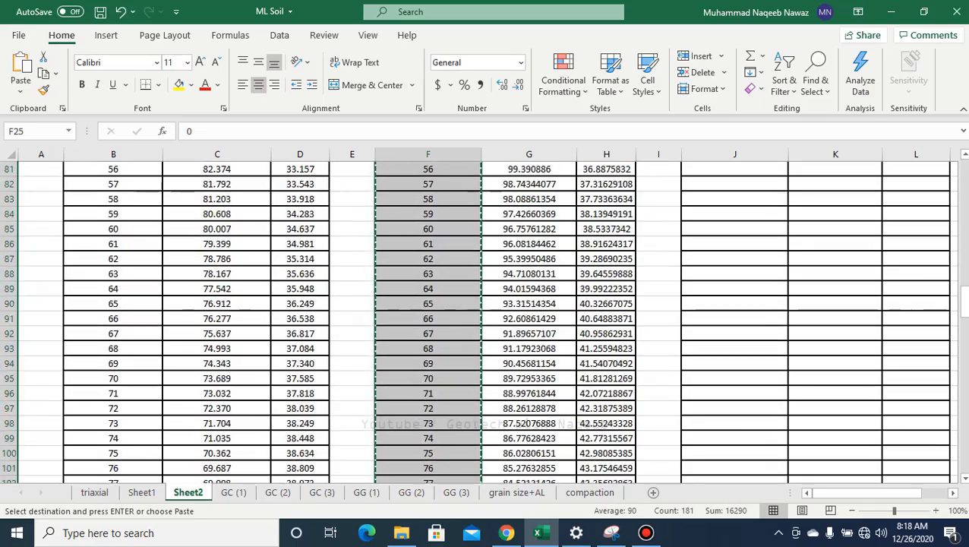
pyautogui.scroll(20, 486, 319)
pyautogui.scroll(-3, 486, 319)
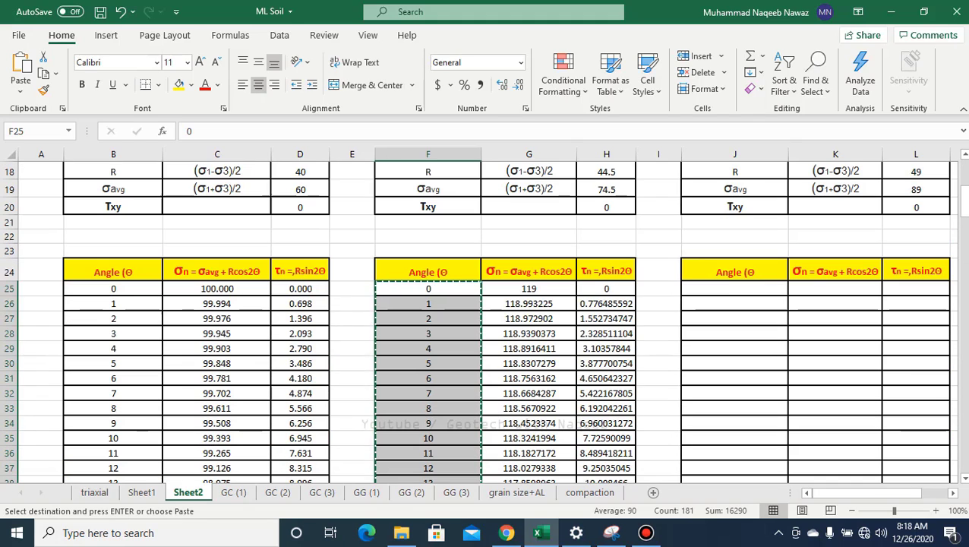
pyautogui.click(734, 289)
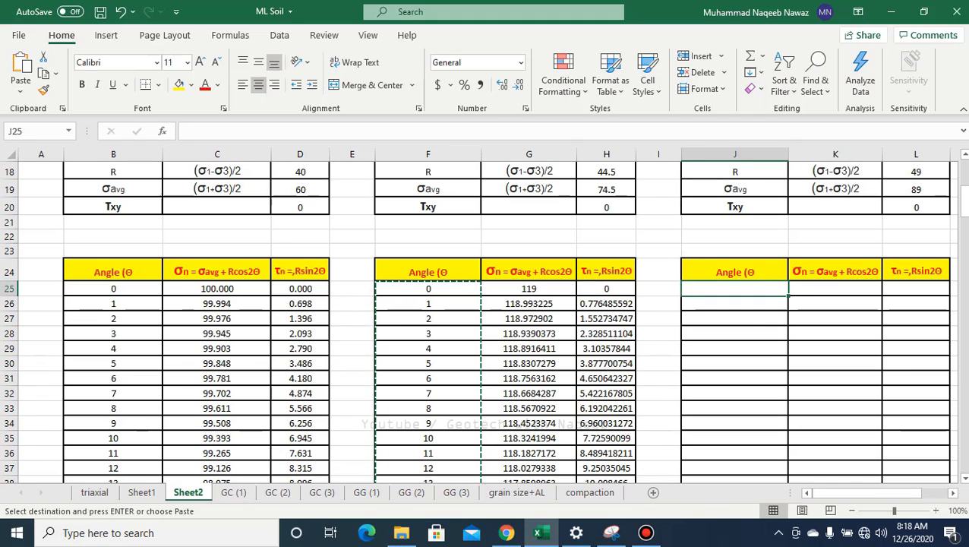
pyautogui.hotkey('ctrl', 'v')
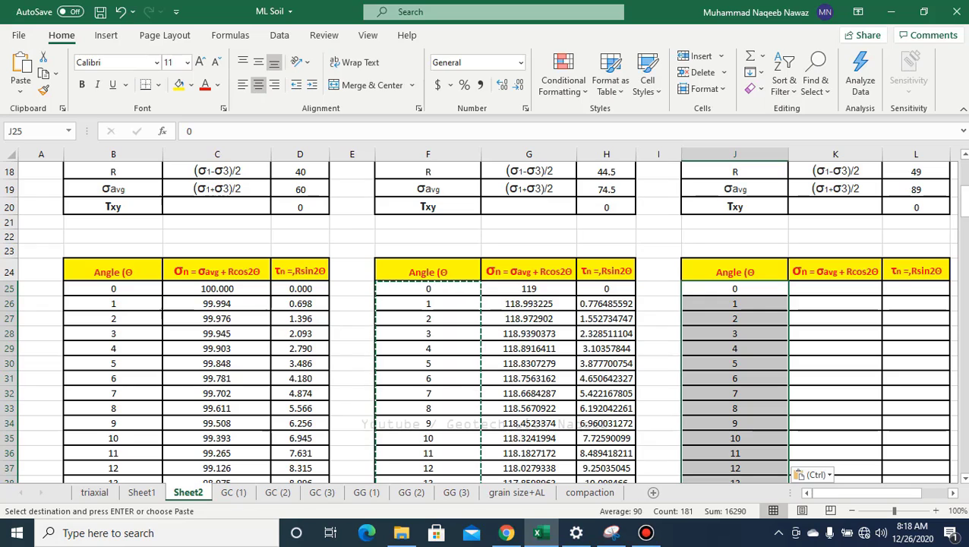
# Write Trial 03's σn formula =L19+L18*COS(0.01745*J25) in K25.
pyautogui.click(835, 289)
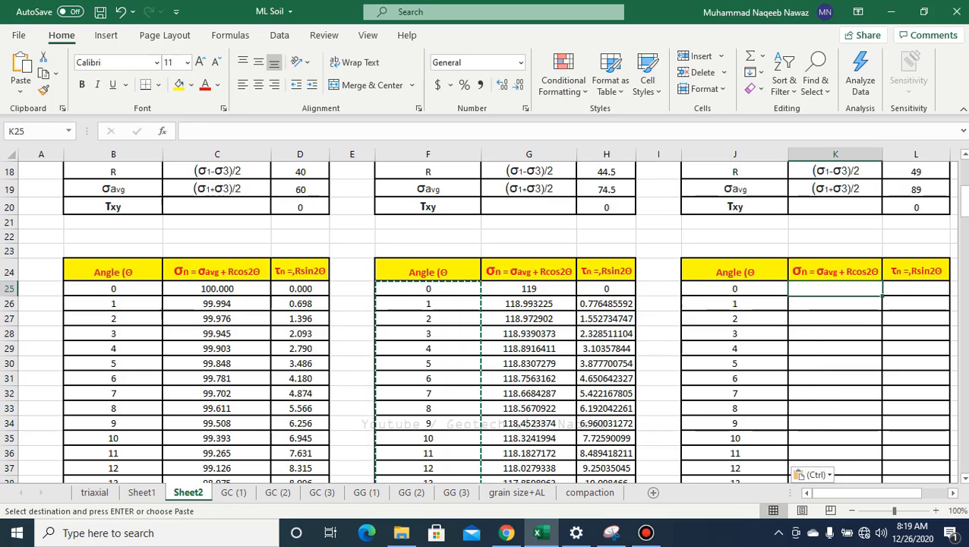
pyautogui.write('=')
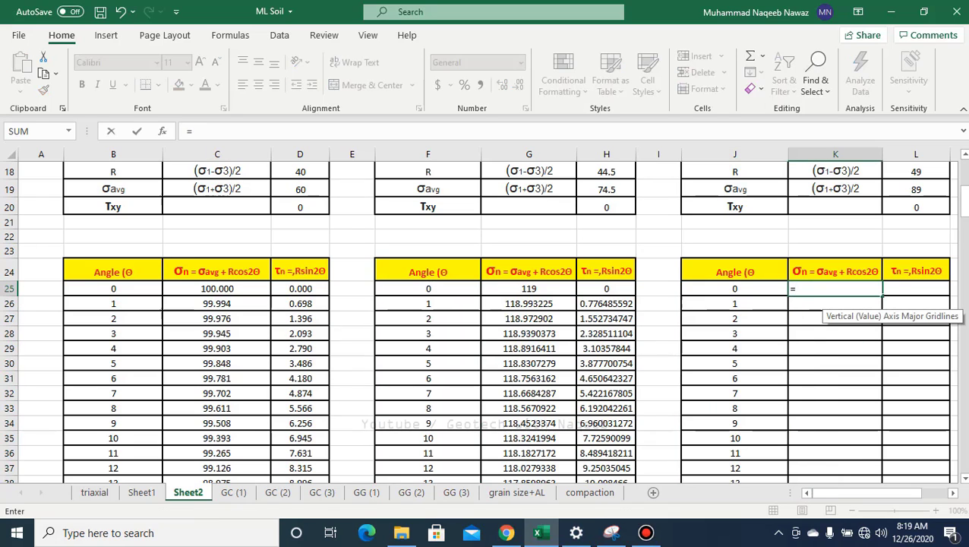
pyautogui.scroll(1, 835, 307)
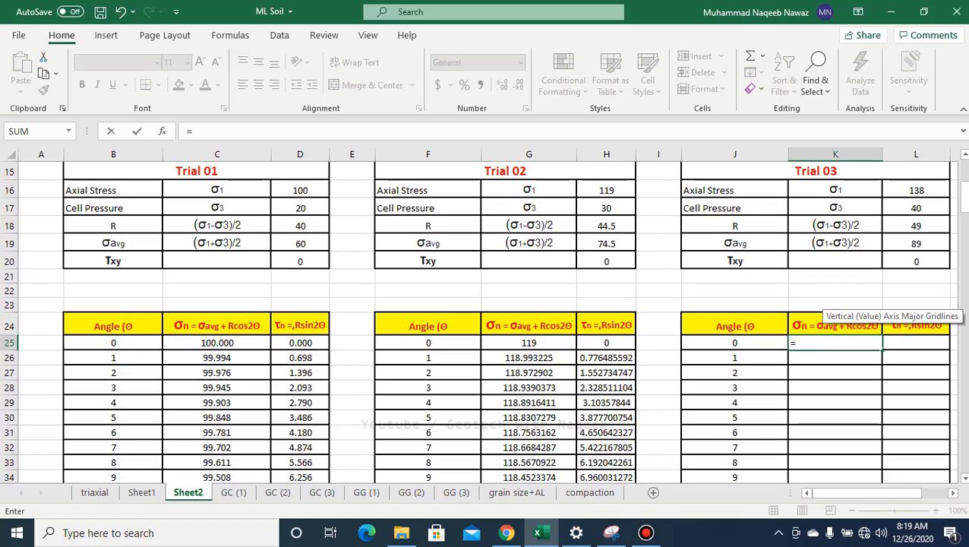
pyautogui.click(916, 243)
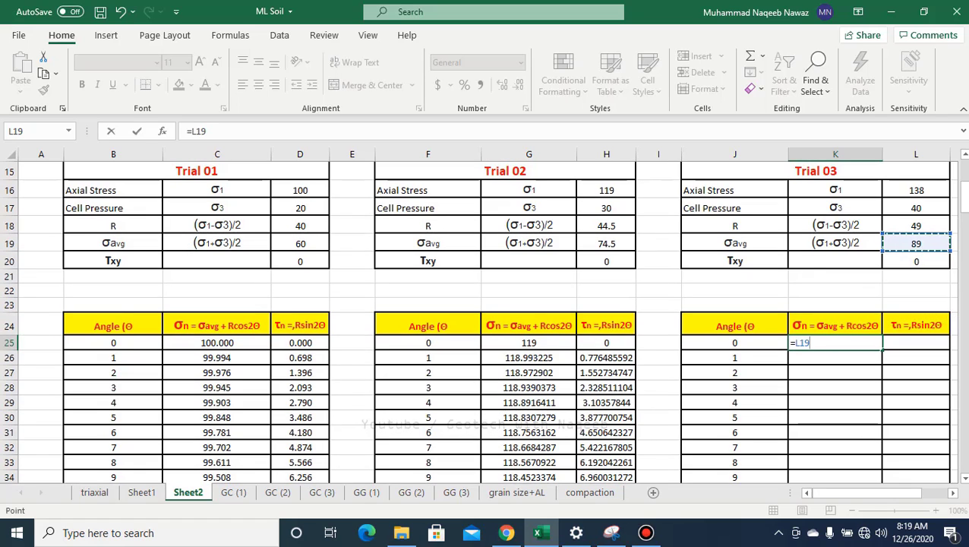
pyautogui.write('+')
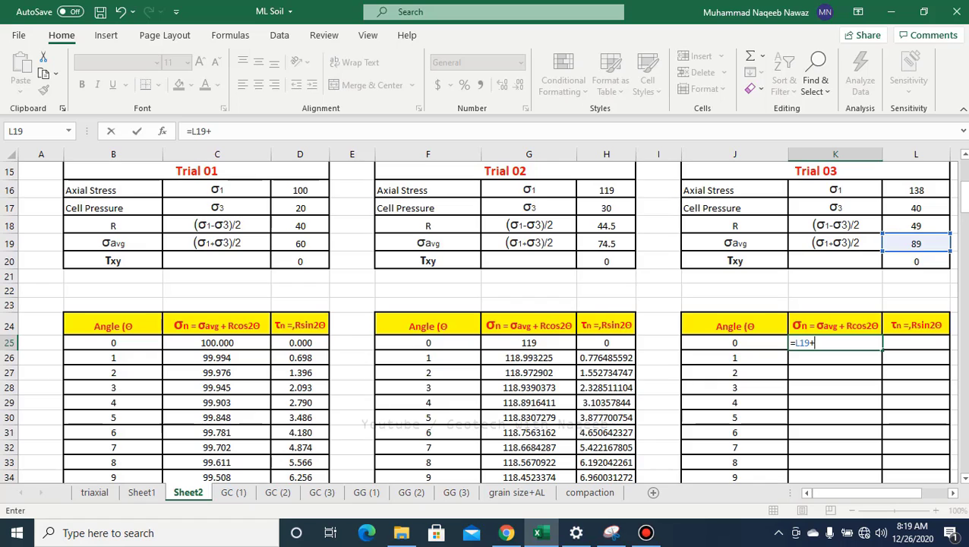
pyautogui.click(916, 225)
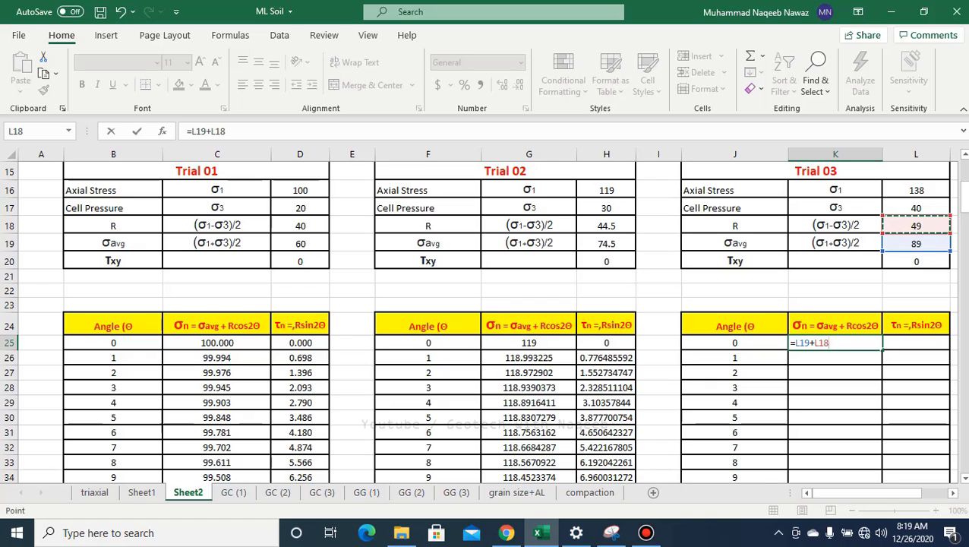
pyautogui.write('*COS')
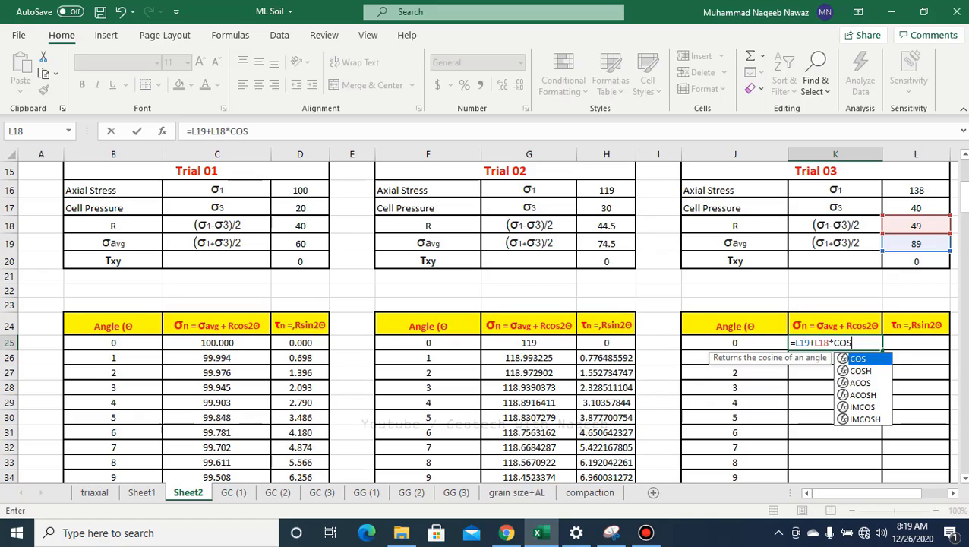
pyautogui.write('(')
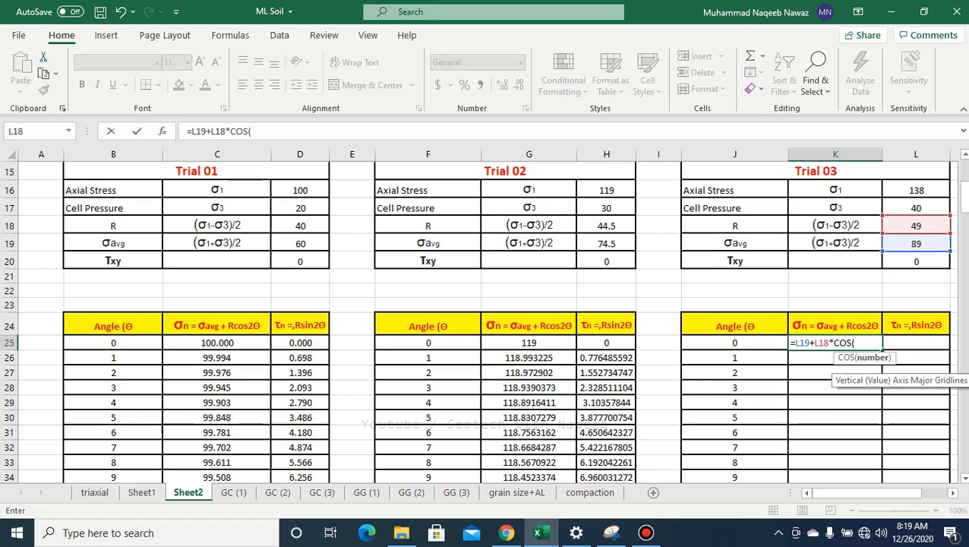
pyautogui.write('0.01745')
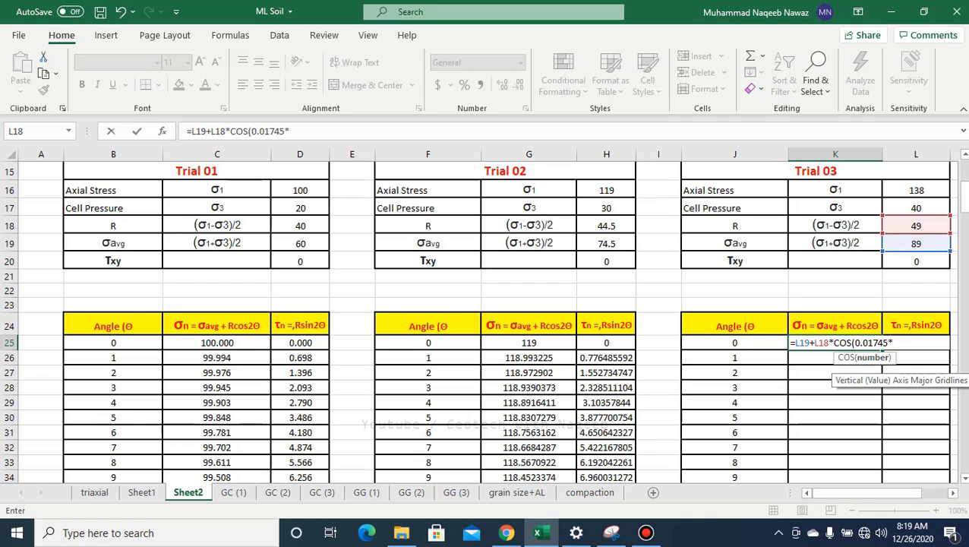
pyautogui.write('*')
pyautogui.click(735, 343)
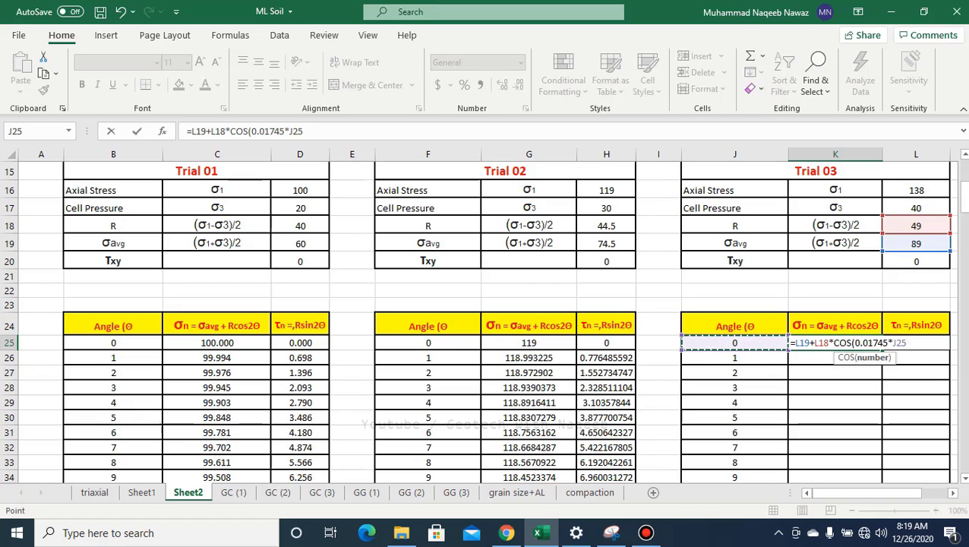
pyautogui.write(')')
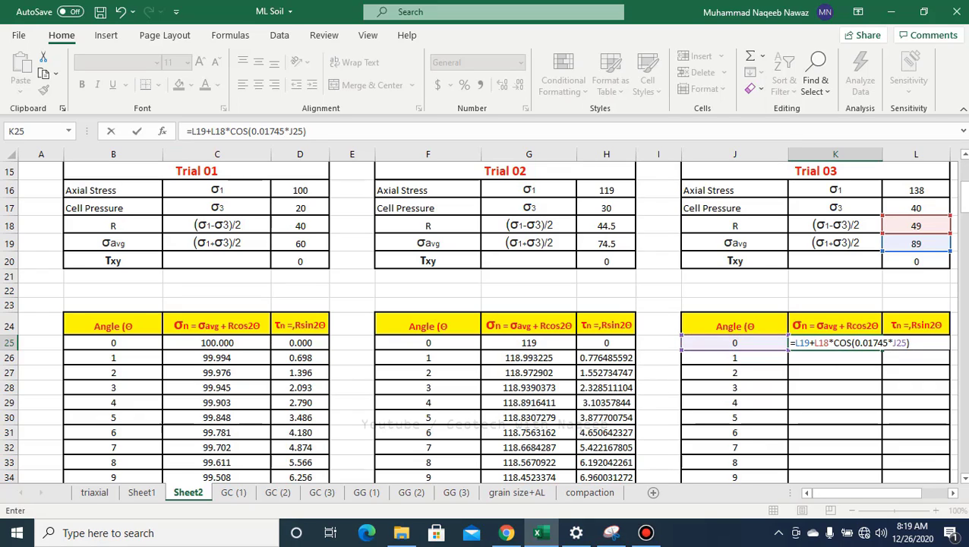
# Lock the rows of the σavg and R references in K25 so the formula reads =L$19+L$18*COS(0.01745*J25).
pyautogui.click(195, 131)
pyautogui.write('$19+L')
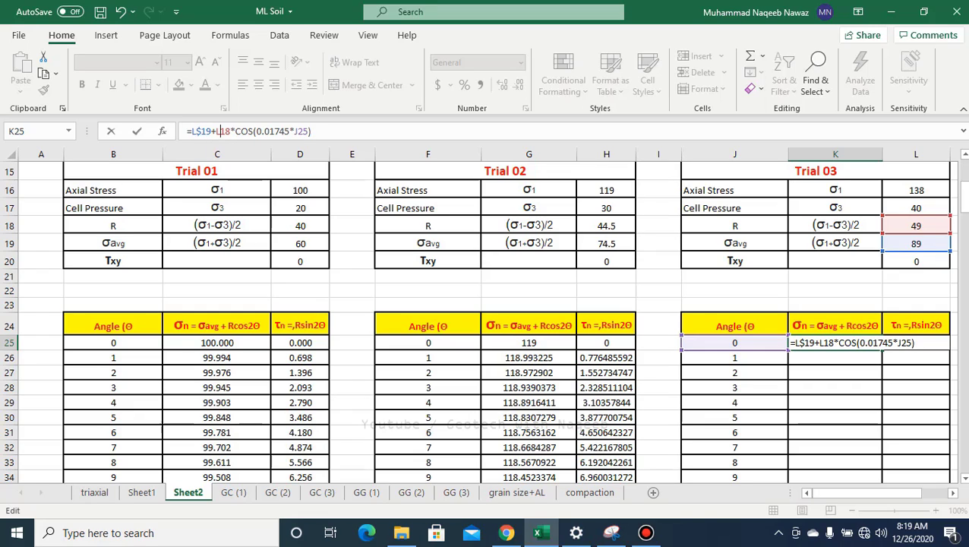
pyautogui.write('$')
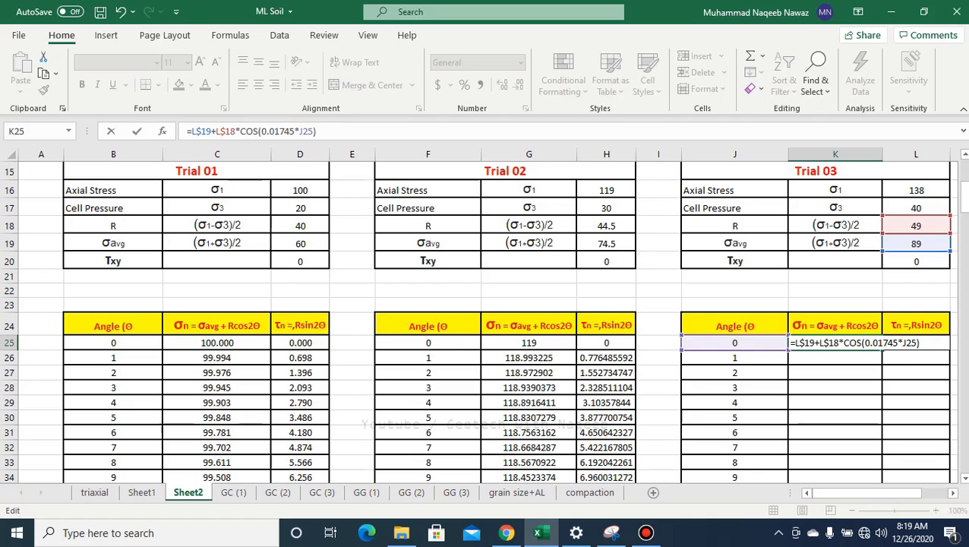
pyautogui.press('Return')
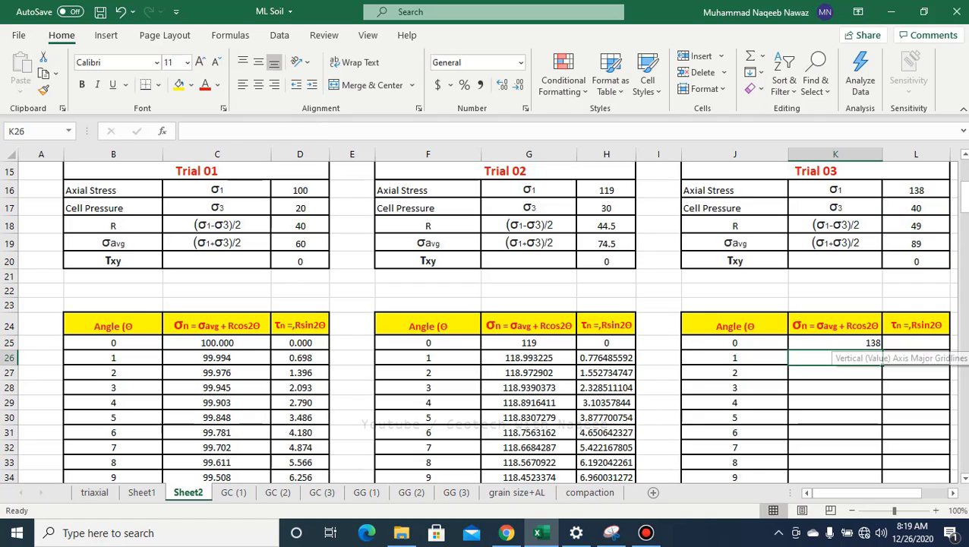
# Center the σn value in K25 and fill its formula down through K205.
pyautogui.click(835, 342)
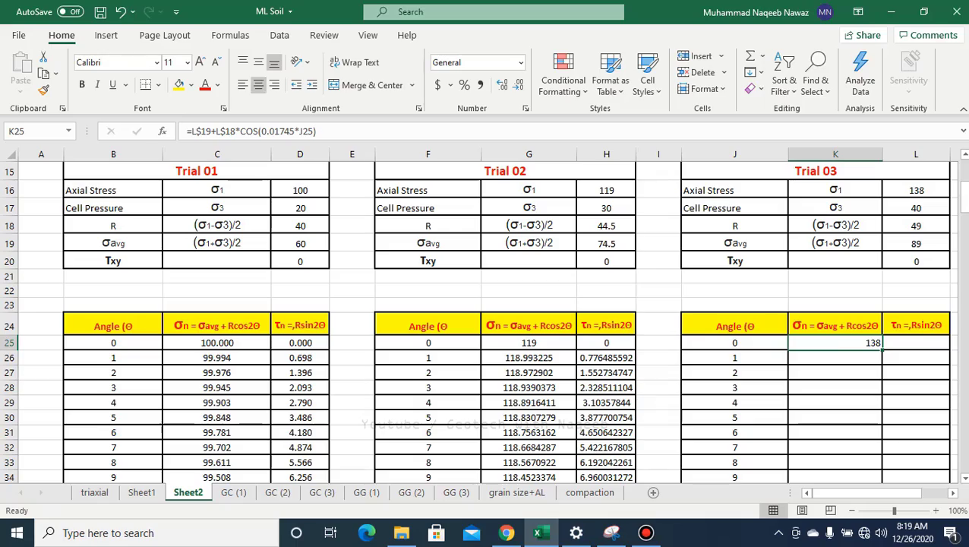
pyautogui.click(258, 84)
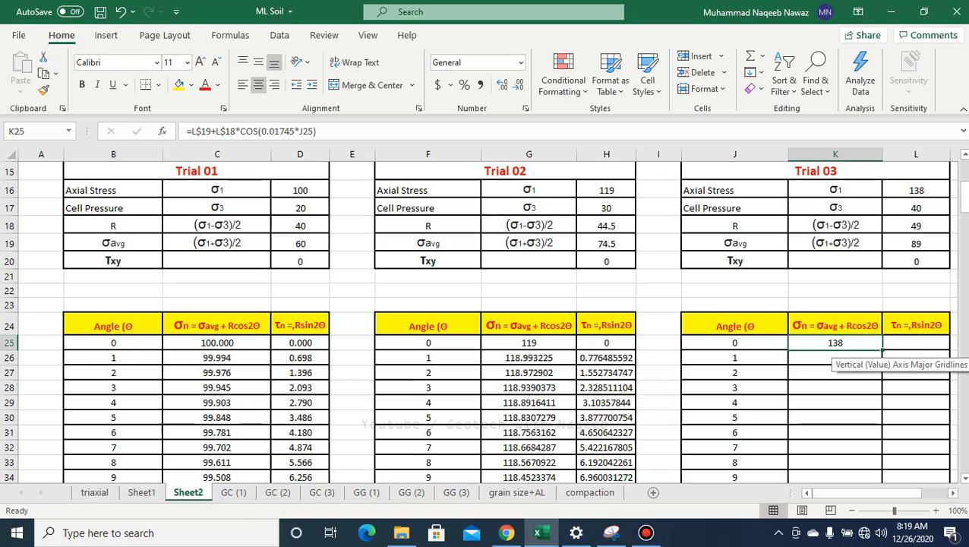
pyautogui.moveTo(882, 350); pyautogui.dragTo(835, 438)
# Enter Trial 03's τn formula in L25 with the R row locked, as =L$18*SIN(0.01745*J25).
pyautogui.scroll(20, 835, 438)
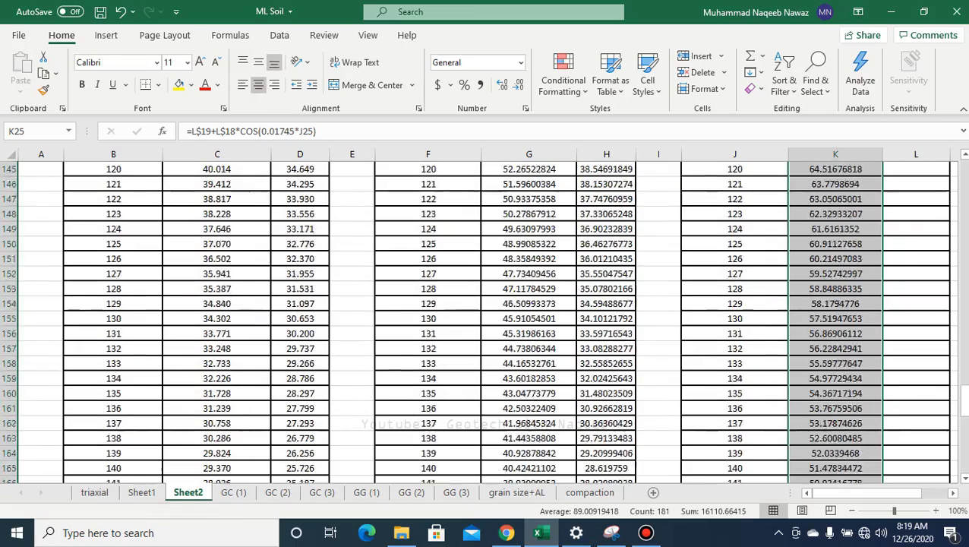
pyautogui.scroll(20, 835, 438)
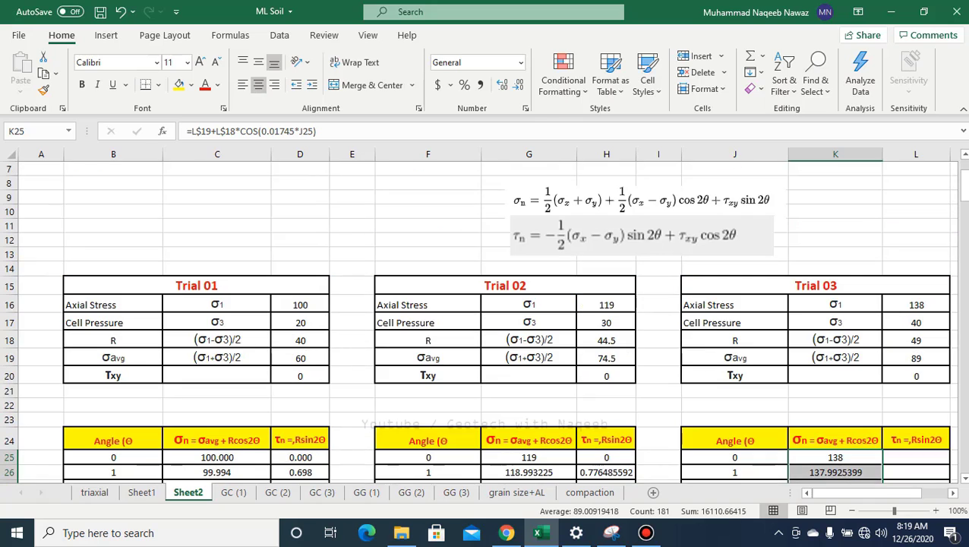
pyautogui.click(916, 415)
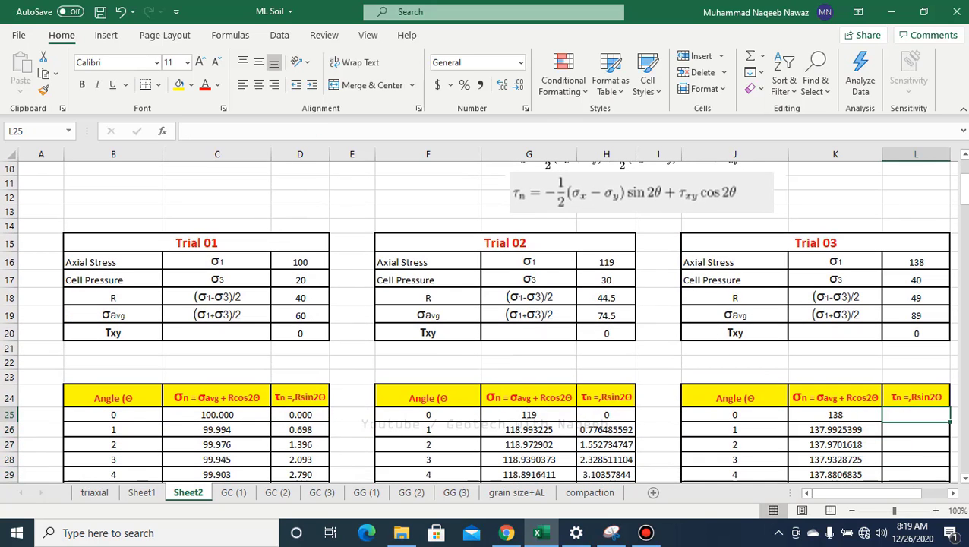
pyautogui.write('=')
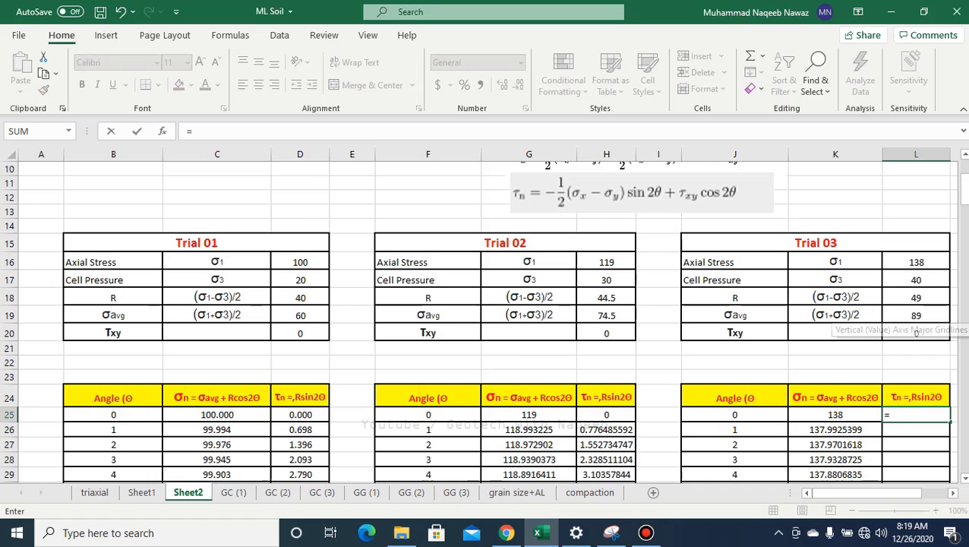
pyautogui.click(916, 297)
pyautogui.write('*')
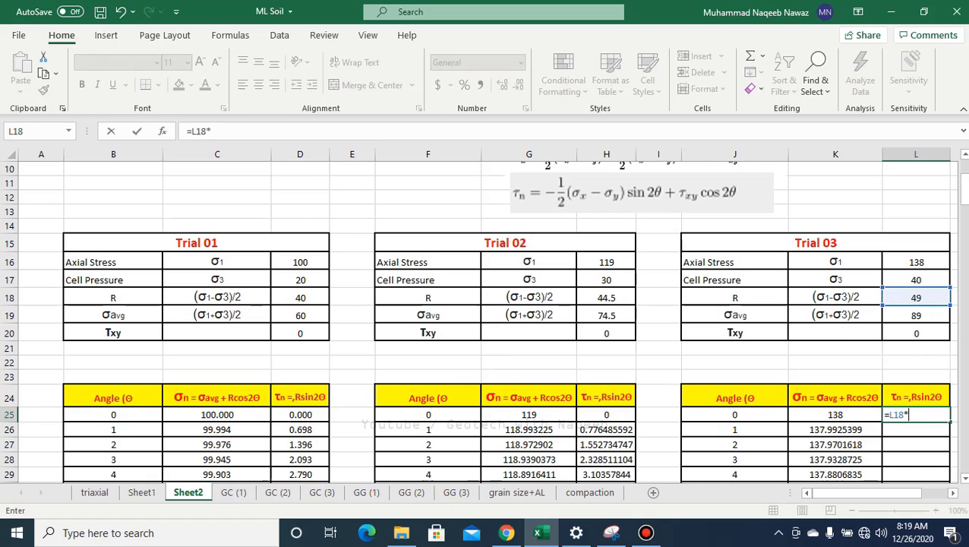
pyautogui.write('SIN')
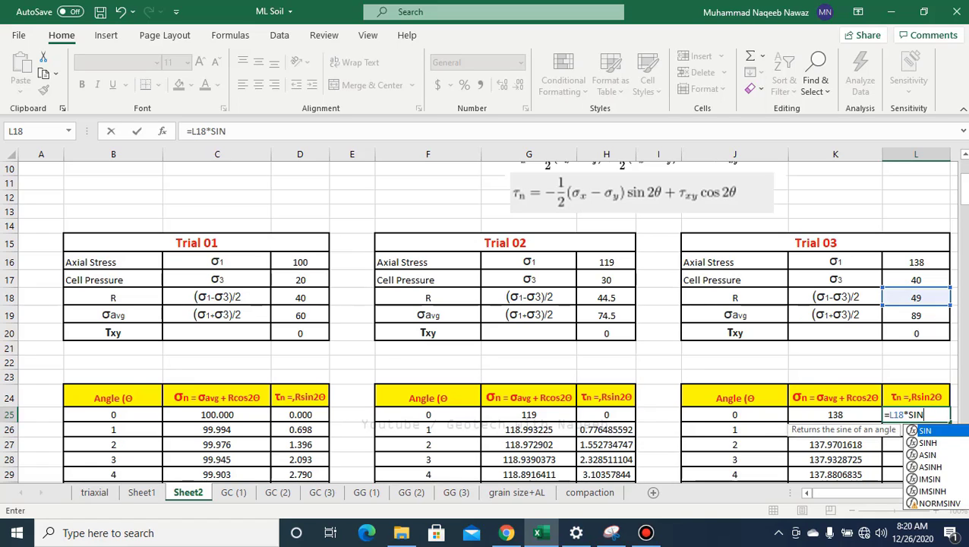
pyautogui.write('(')
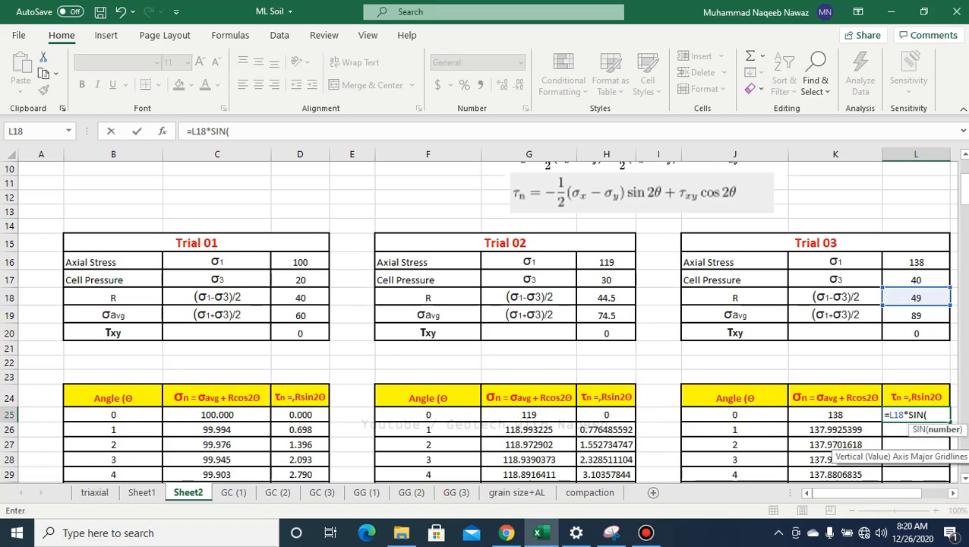
pyautogui.write('0.01745')
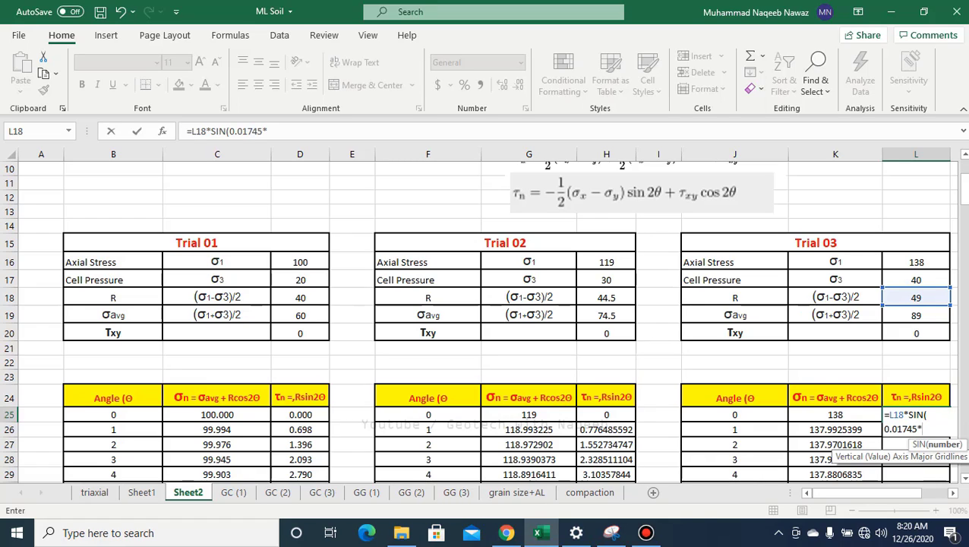
pyautogui.write('*')
pyautogui.click(734, 414)
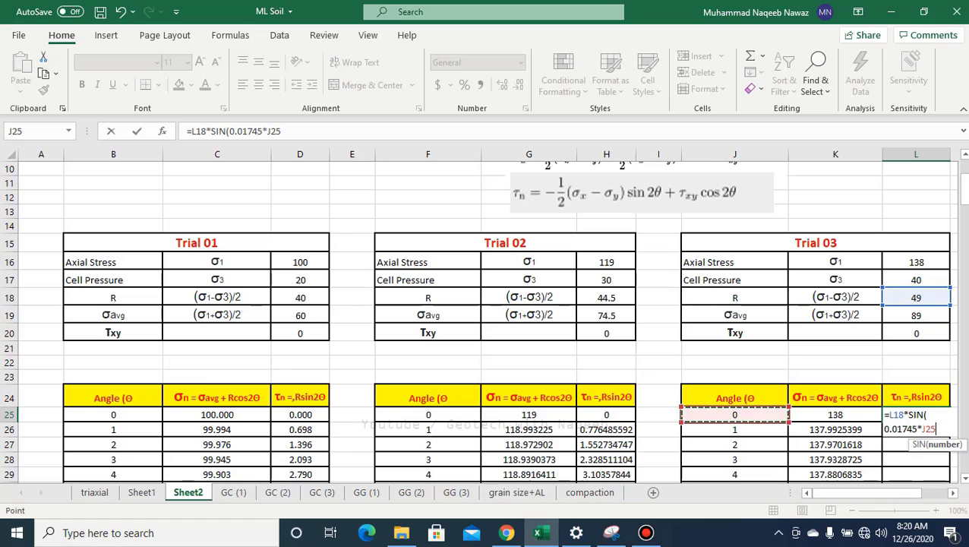
pyautogui.write(')')
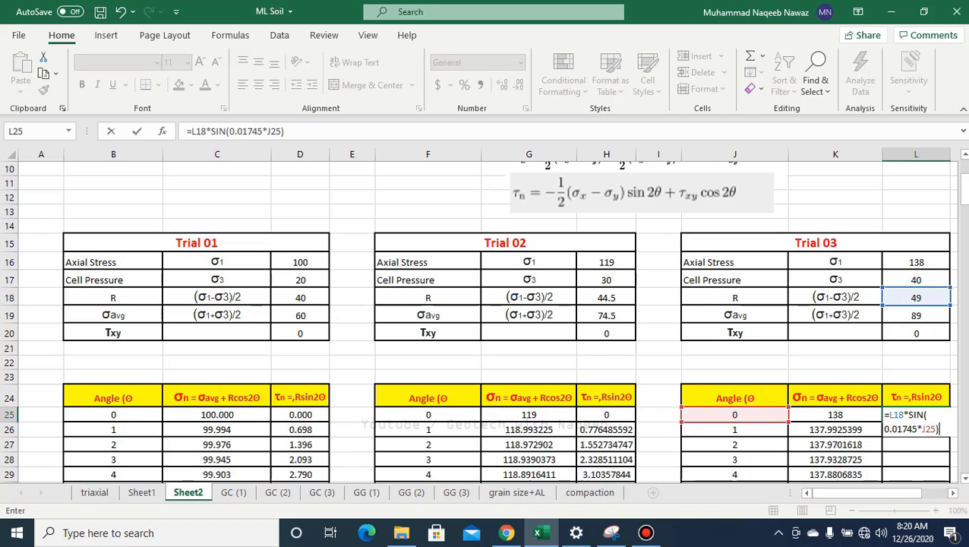
pyautogui.click(194, 131)
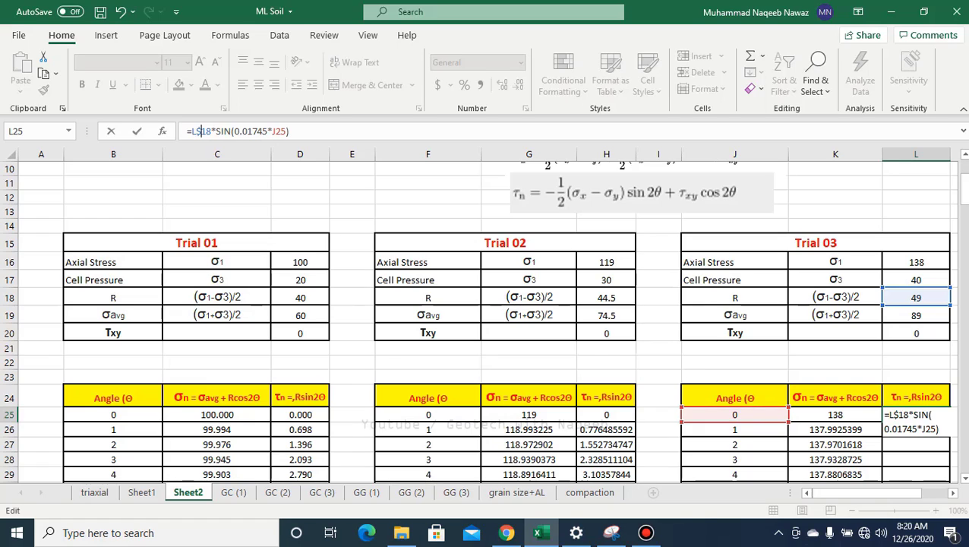
pyautogui.press('Return')
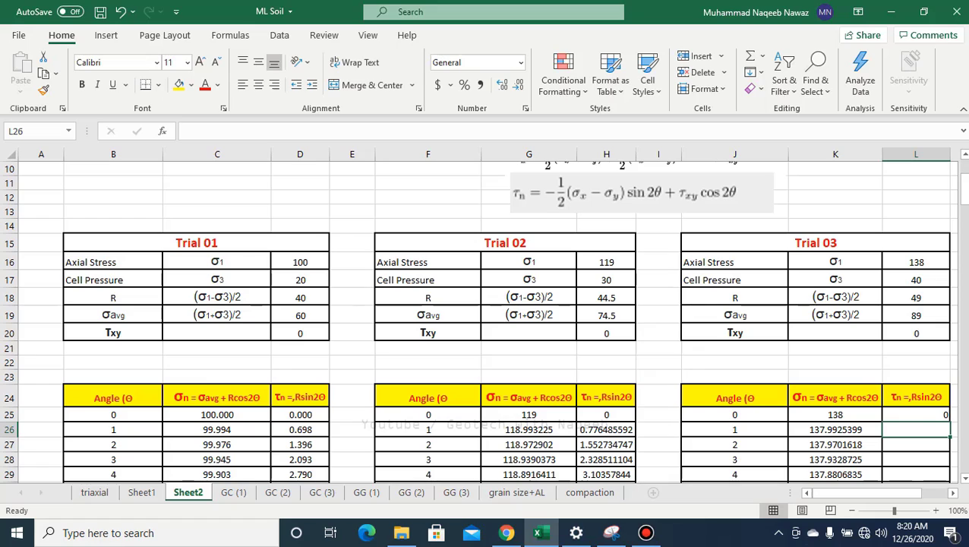
# Center the τn value in L25 and fill its formula down through L205.
pyautogui.click(919, 415)
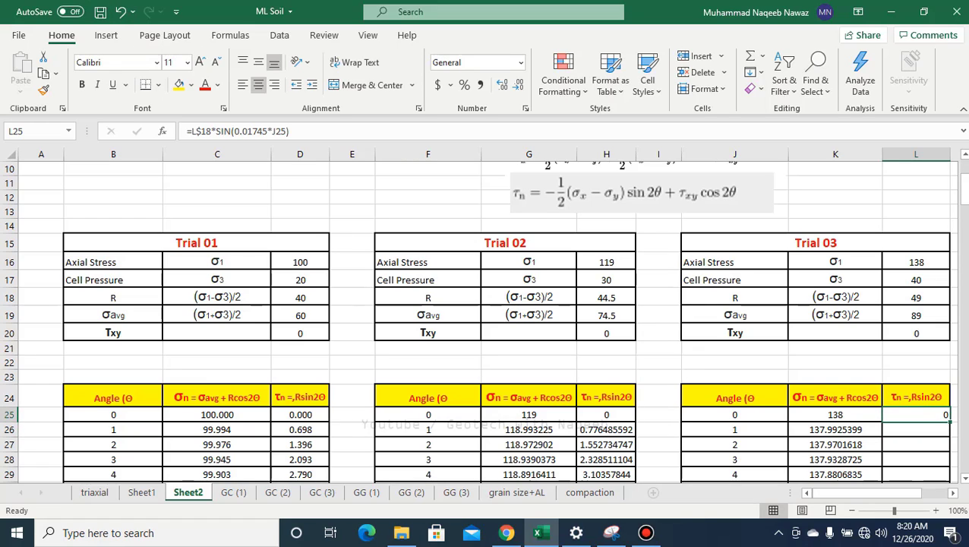
pyautogui.click(258, 85)
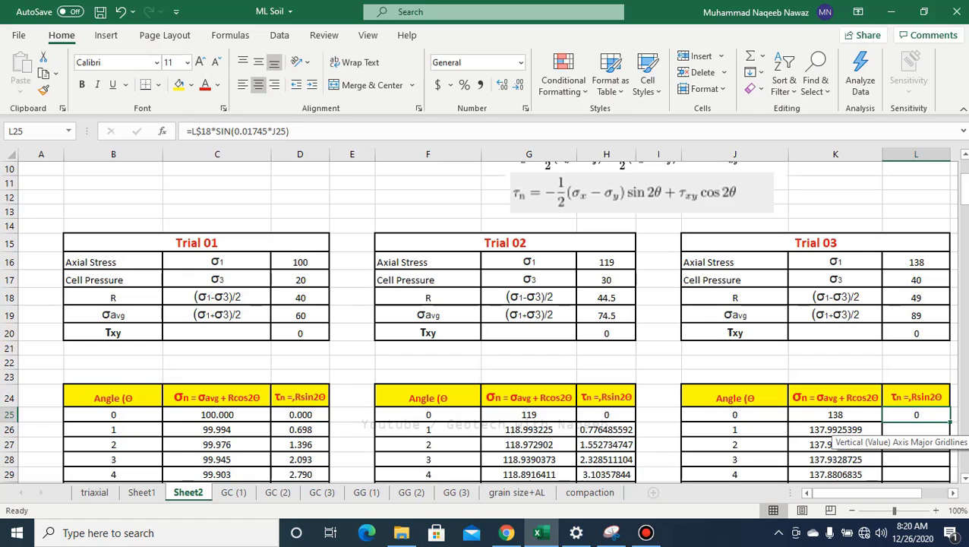
pyautogui.hscroll(2, 488, 319)
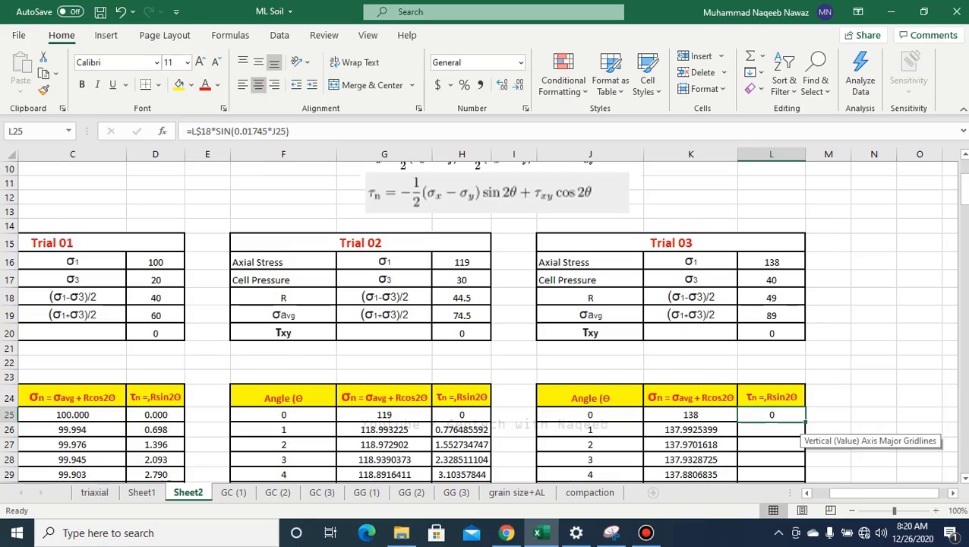
pyautogui.moveTo(805, 421); pyautogui.dragTo(772, 400)
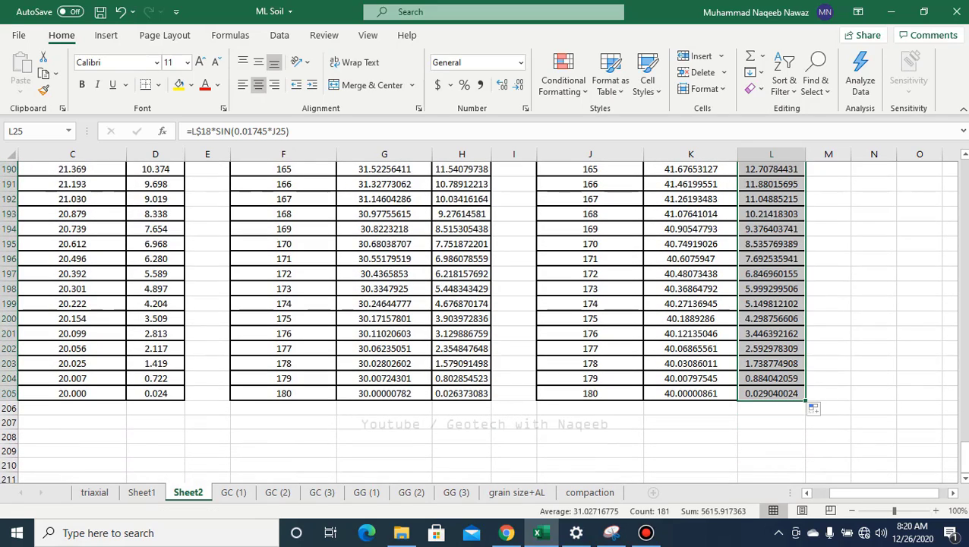
# From an empty cell below the tables, insert a blank scatter chart with smooth lines and no markers.
pyautogui.moveTo(881, 492); pyautogui.dragTo(851, 492)
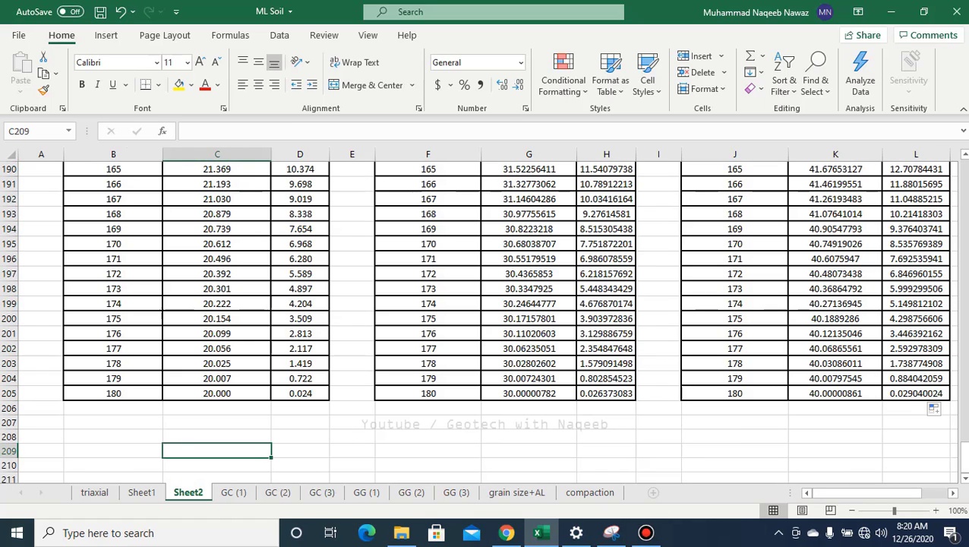
pyautogui.hotkey('alt', 'n')
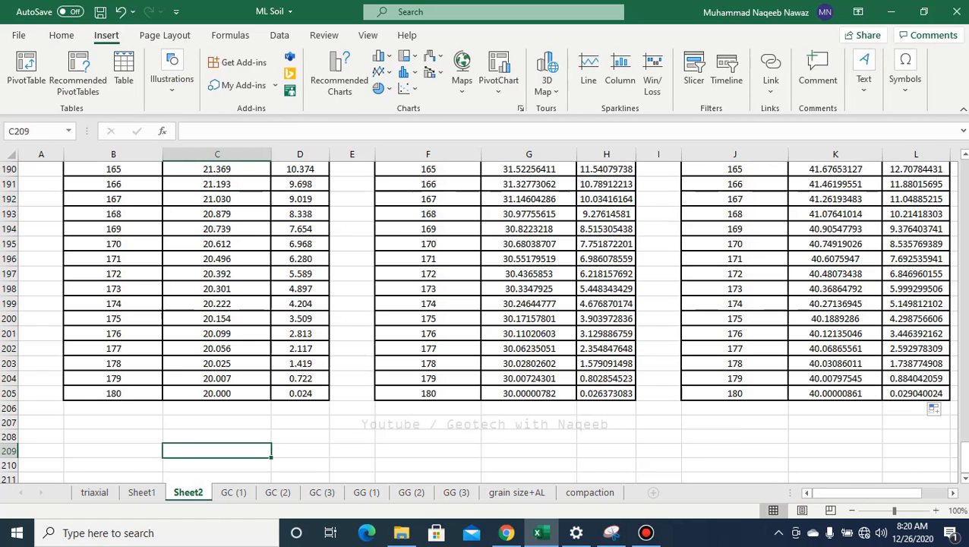
pyautogui.click(404, 88)
pyautogui.click(495, 134)
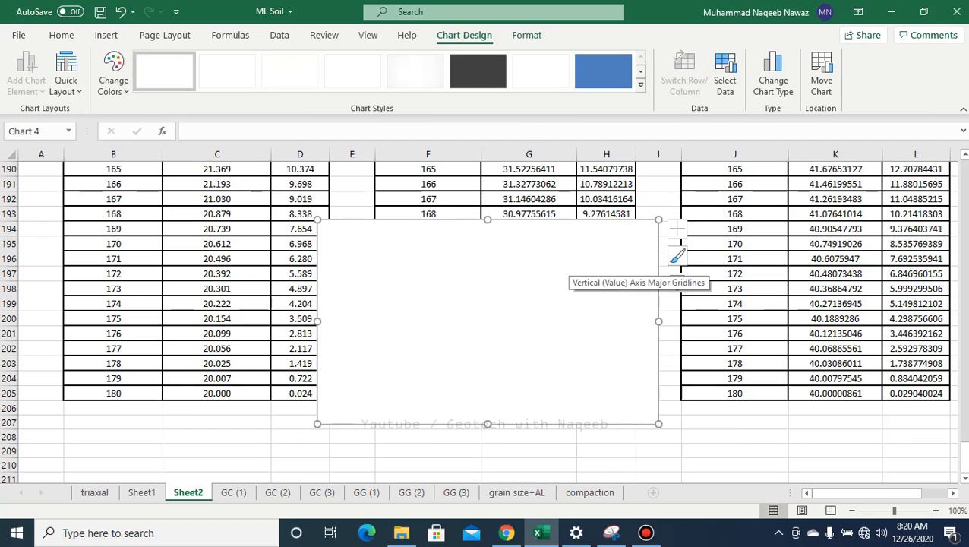
# Add a chart series named TRIAL 01 with Trial 01's σn values C25:C205 as its X values.
pyautogui.rightClick(501, 290)
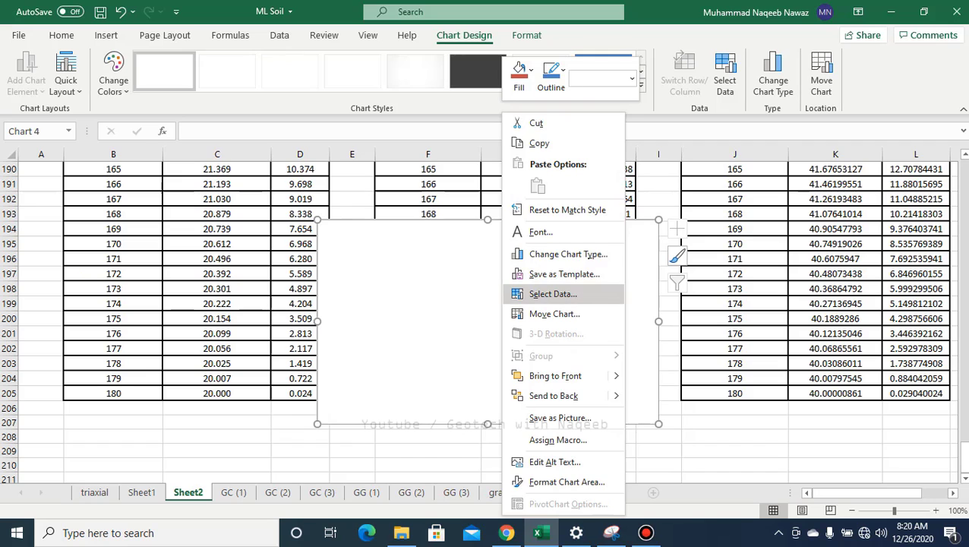
pyautogui.click(552, 293)
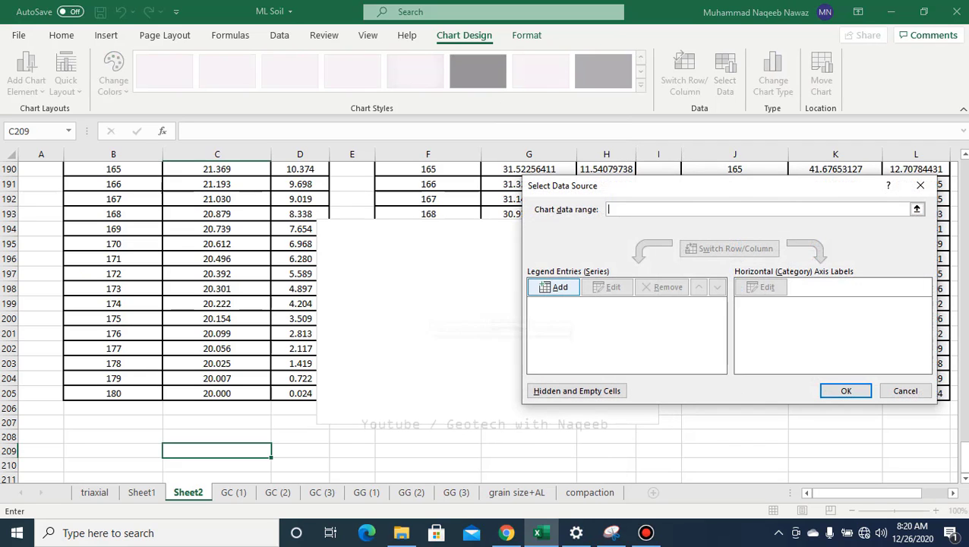
pyautogui.click(553, 288)
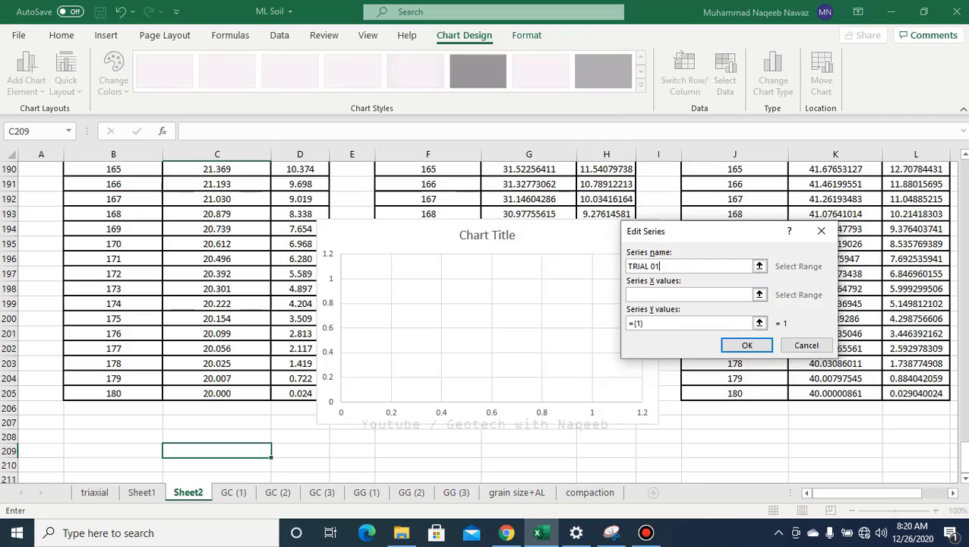
pyautogui.click(758, 293)
pyautogui.scroll(15, 599, 300)
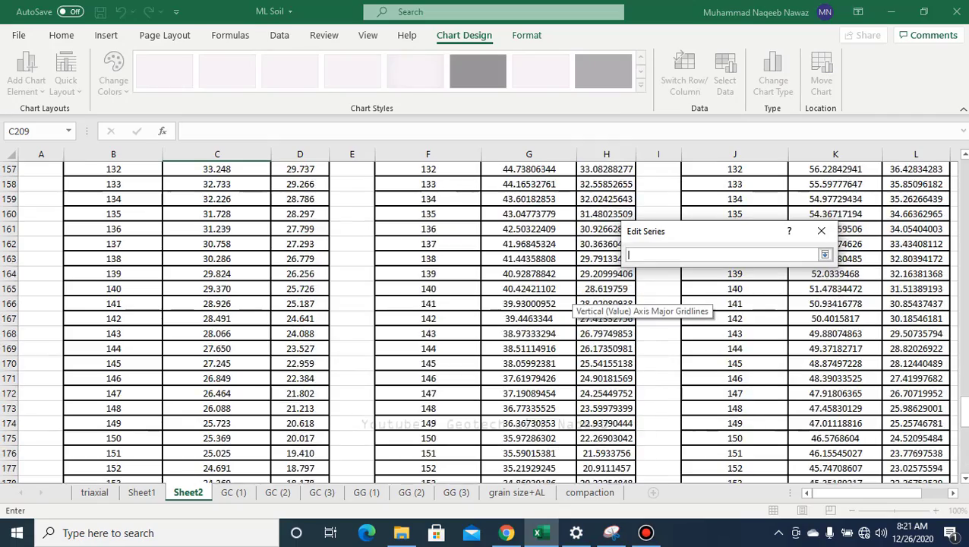
pyautogui.scroll(20, 600, 300)
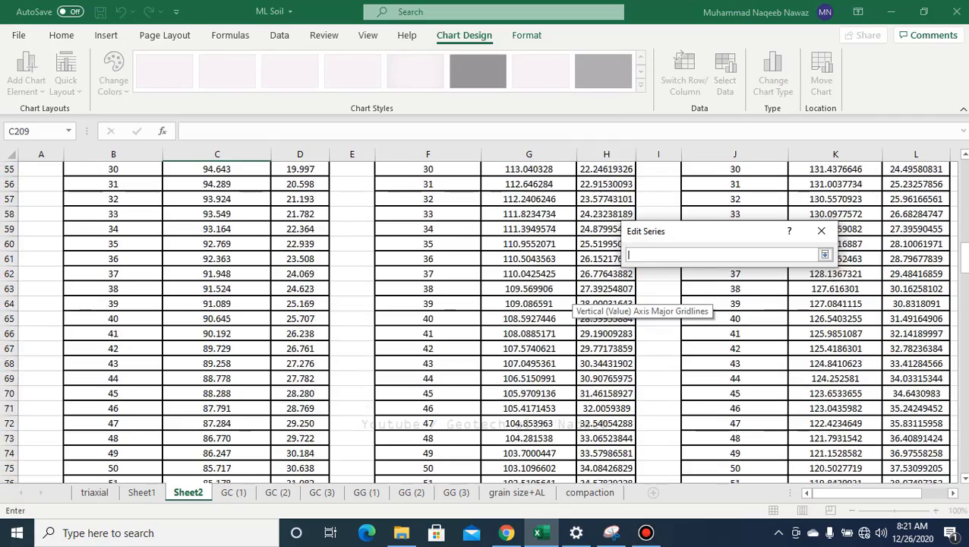
pyautogui.scroll(6, 599, 300)
pyautogui.scroll(-4, 599, 300)
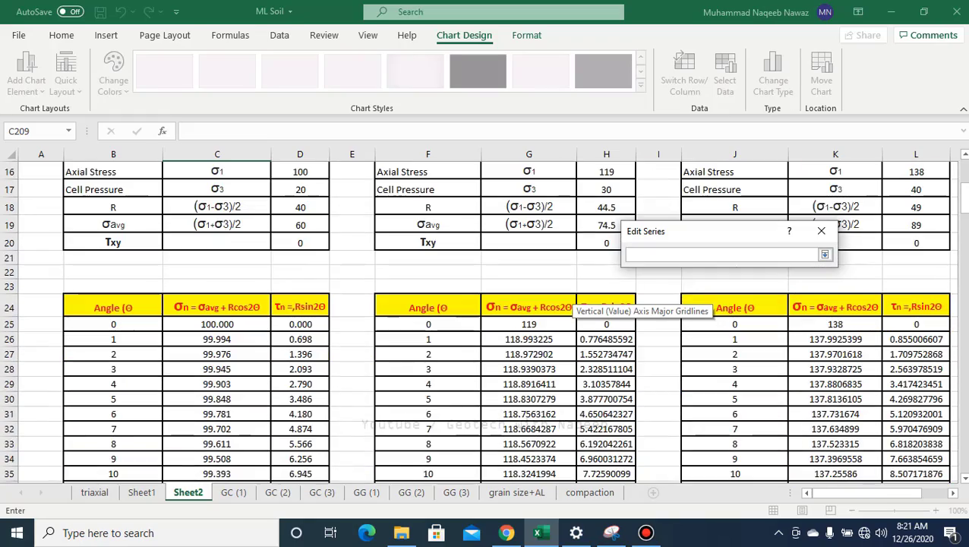
pyautogui.moveTo(217, 323); pyautogui.dragTo(272, 456)
# Set the TRIAL 01 series' Y values to the τn range D25:D205 and accept the series.
pyautogui.click(758, 323)
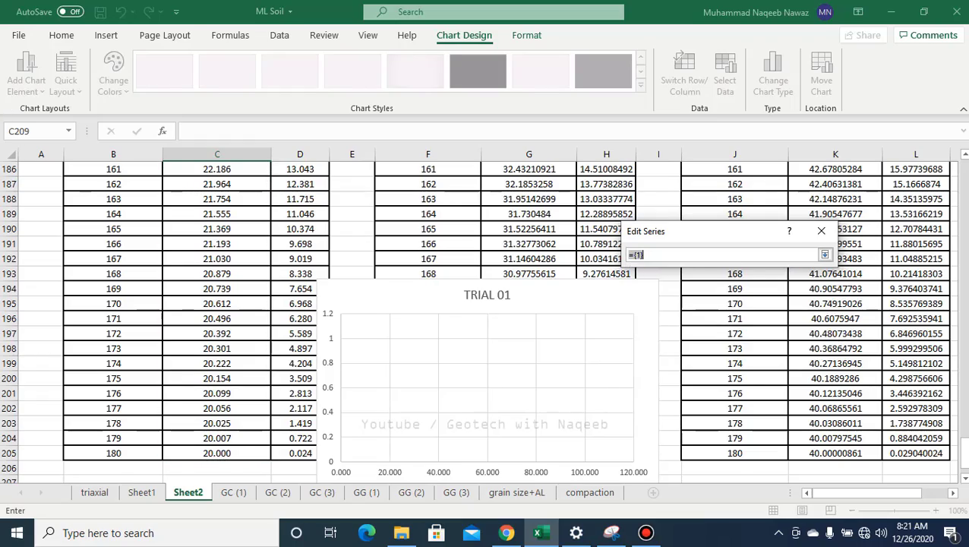
pyautogui.scroll(5, 394, 281)
pyautogui.scroll(13, 395, 281)
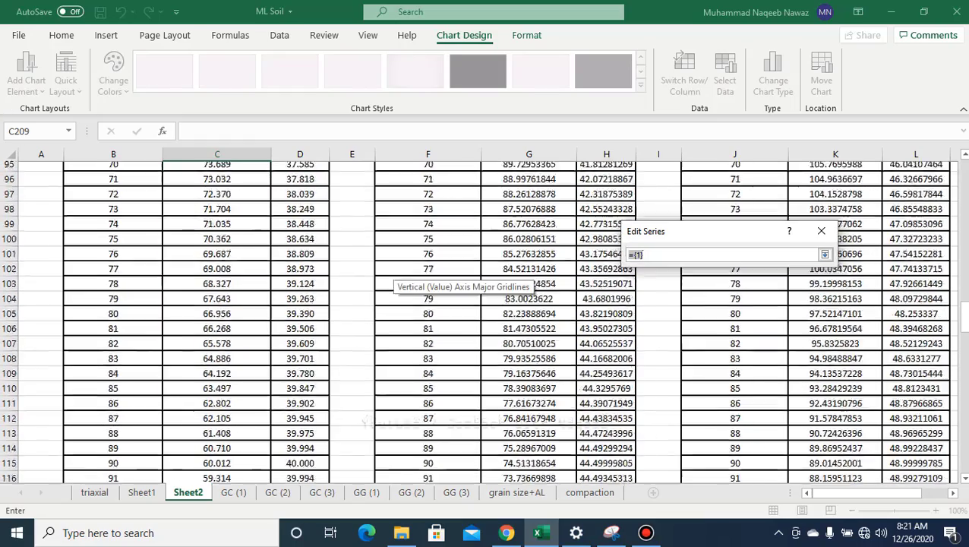
pyautogui.scroll(13, 395, 281)
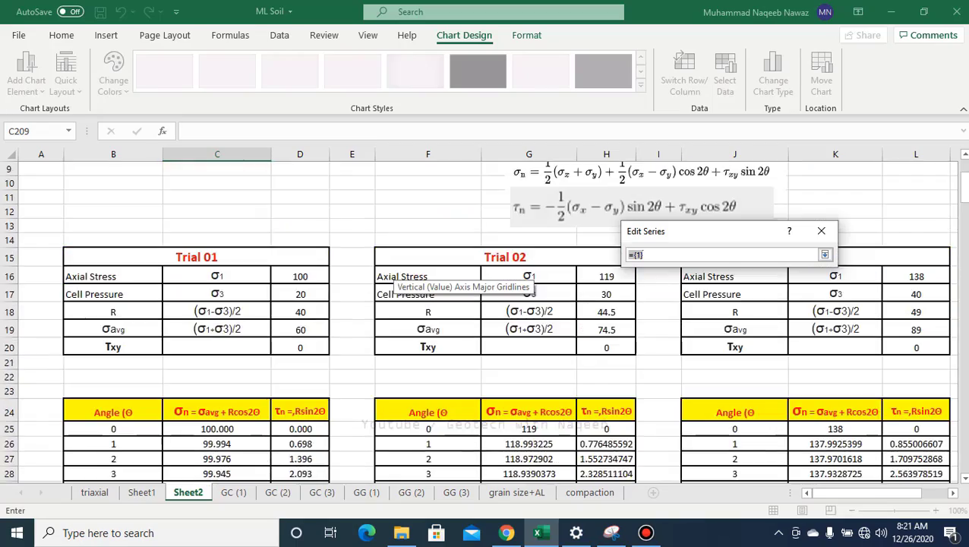
pyautogui.scroll(-2, 395, 281)
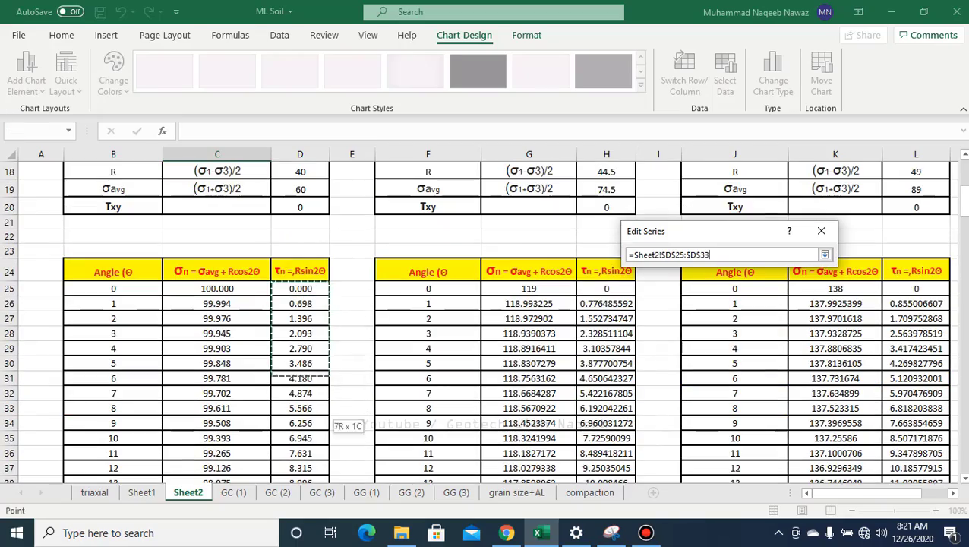
pyautogui.moveTo(334, 420); pyautogui.dragTo(335, 470)
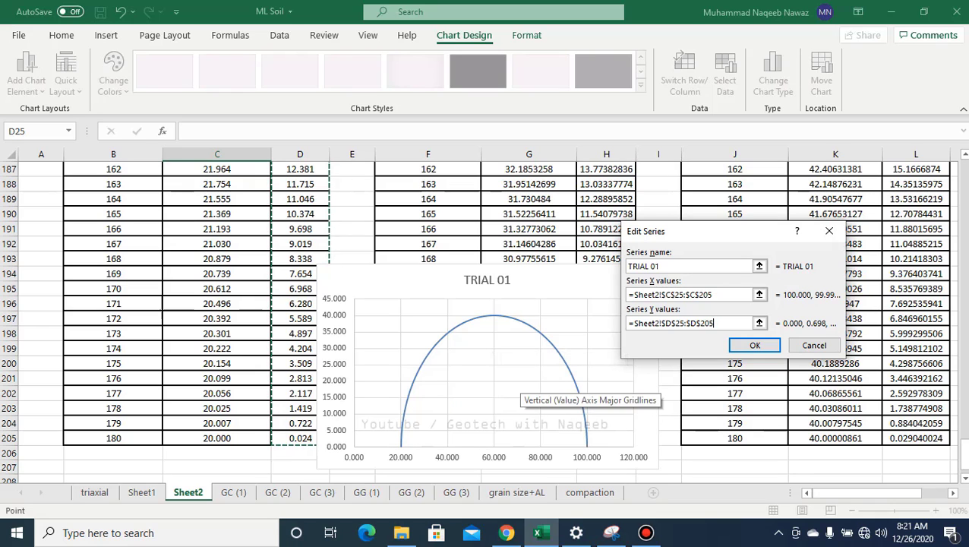
pyautogui.click(754, 345)
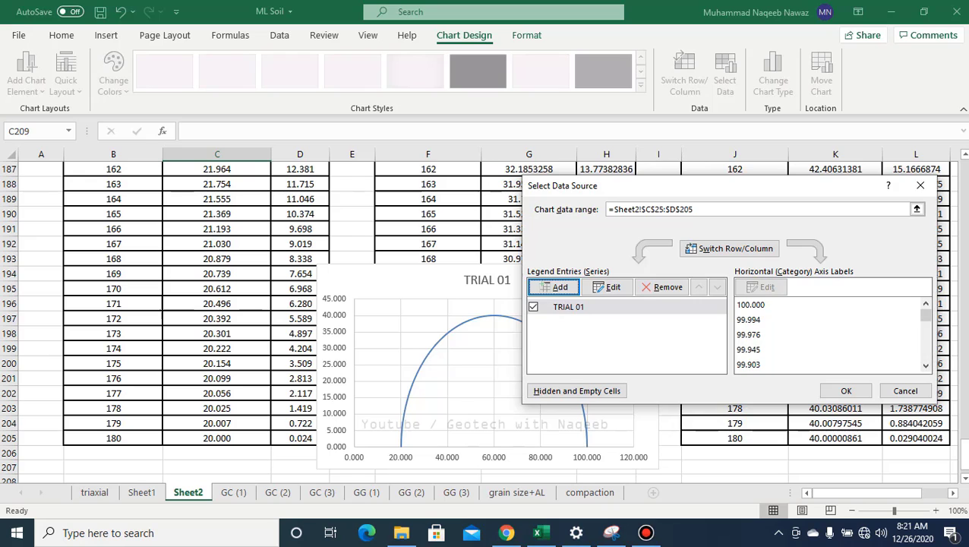
# Add a second chart series named TRIAL 02 with Trial 02's σn values G25:G205 as its X values.
pyautogui.click(557, 287)
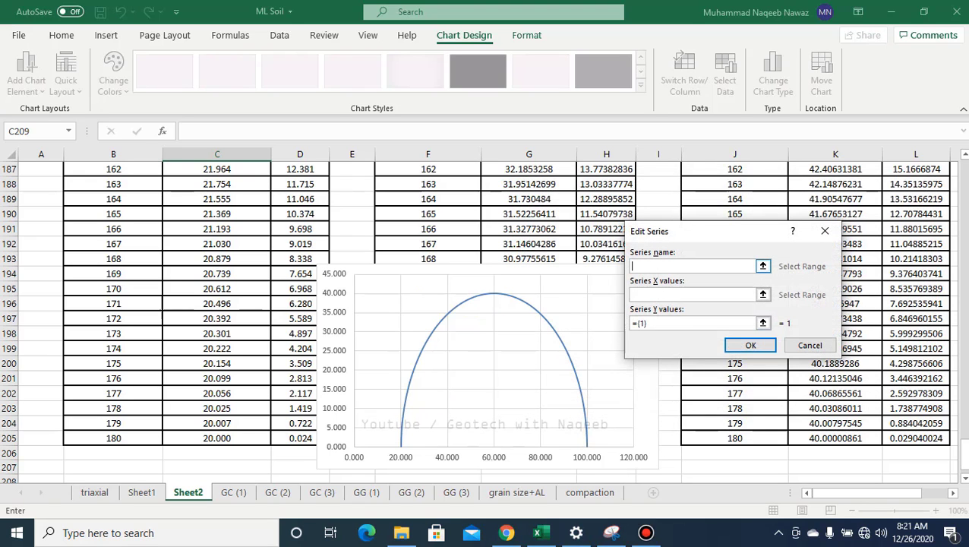
pyautogui.write('TRIAL 02')
pyautogui.click(762, 294)
pyautogui.scroll(20, 486, 319)
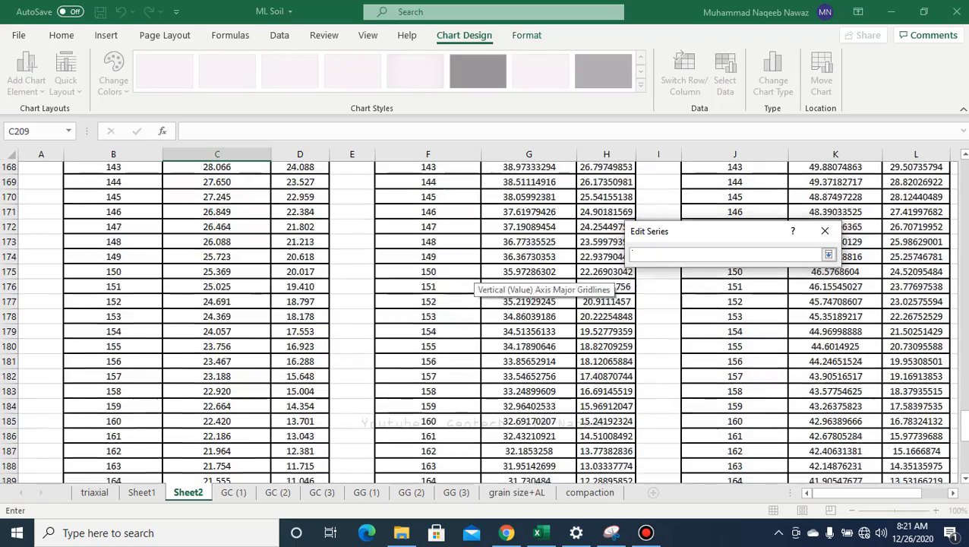
pyautogui.scroll(20, 485, 319)
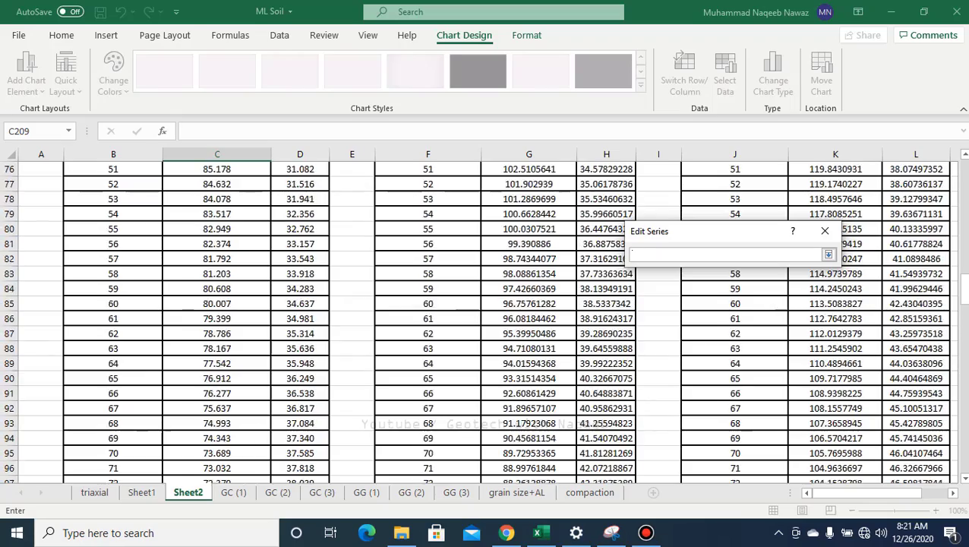
pyautogui.scroll(7, 486, 319)
pyautogui.scroll(-4, 486, 319)
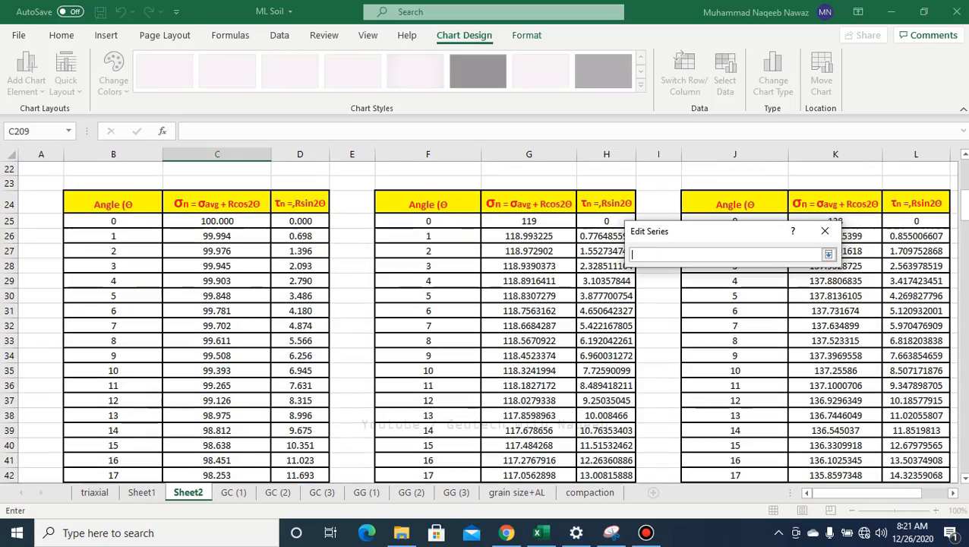
pyautogui.moveTo(528, 221); pyautogui.dragTo(573, 440)
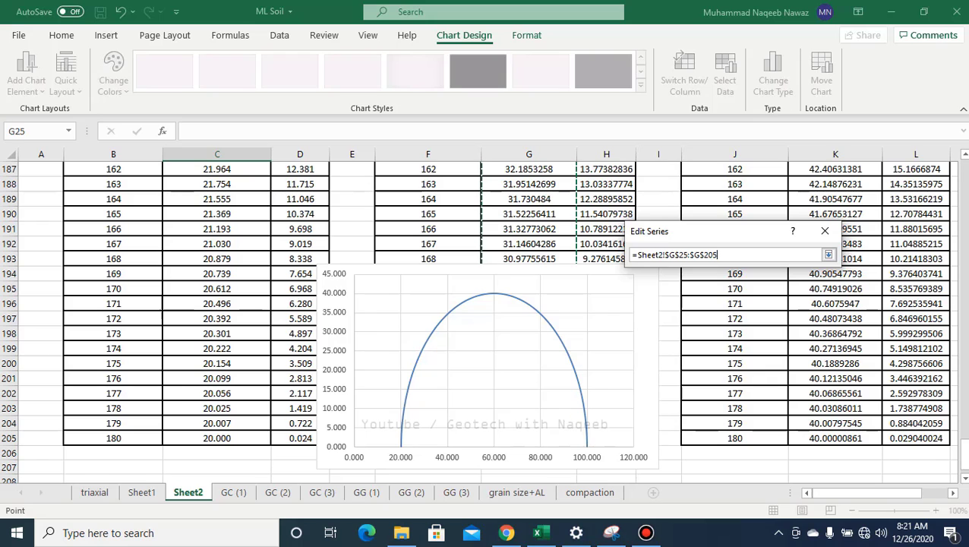
pyautogui.press('Return')
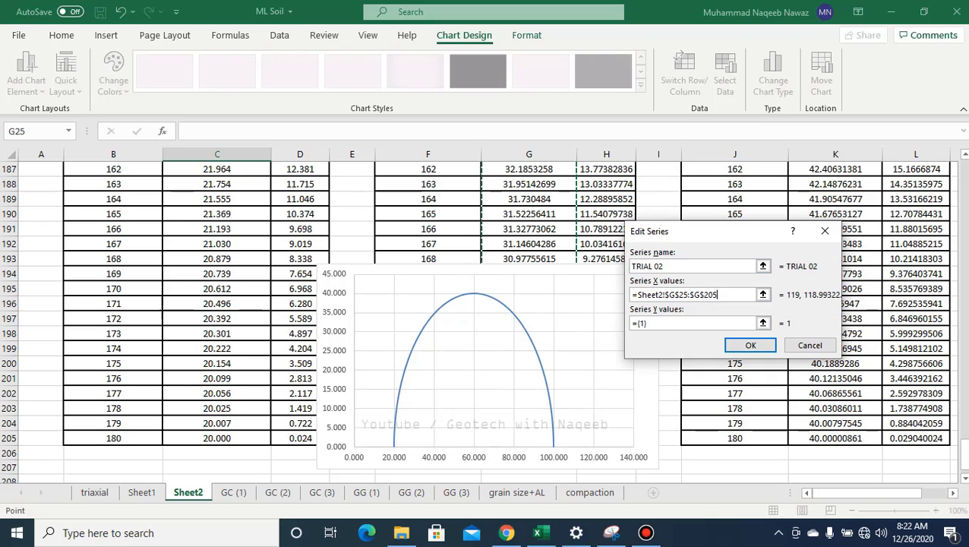
# Set the TRIAL 02 series' Y values to the τn range H25:H205 and apply the chart's data selection.
pyautogui.click(762, 323)
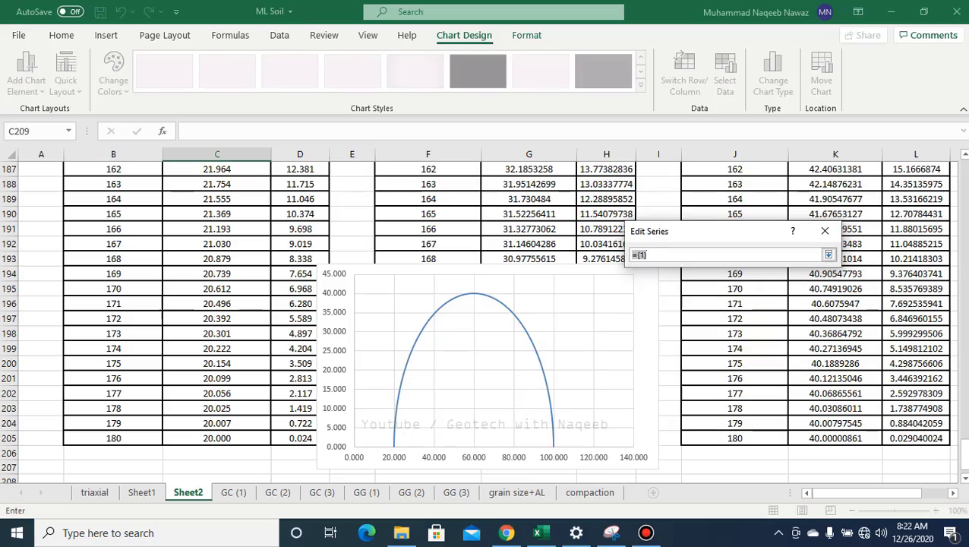
pyautogui.moveTo(724, 239); pyautogui.dragTo(852, 228)
pyautogui.scroll(20, 635, 275)
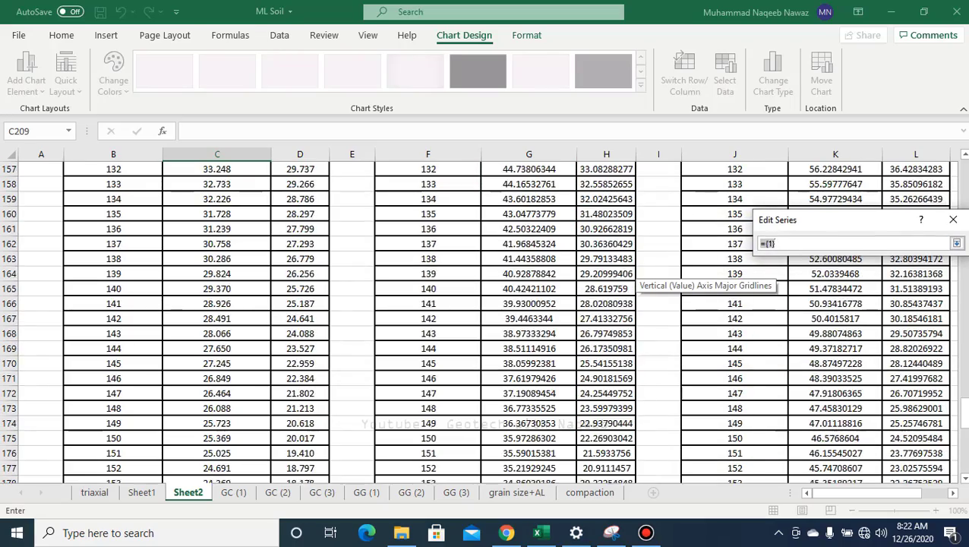
pyautogui.scroll(20, 635, 275)
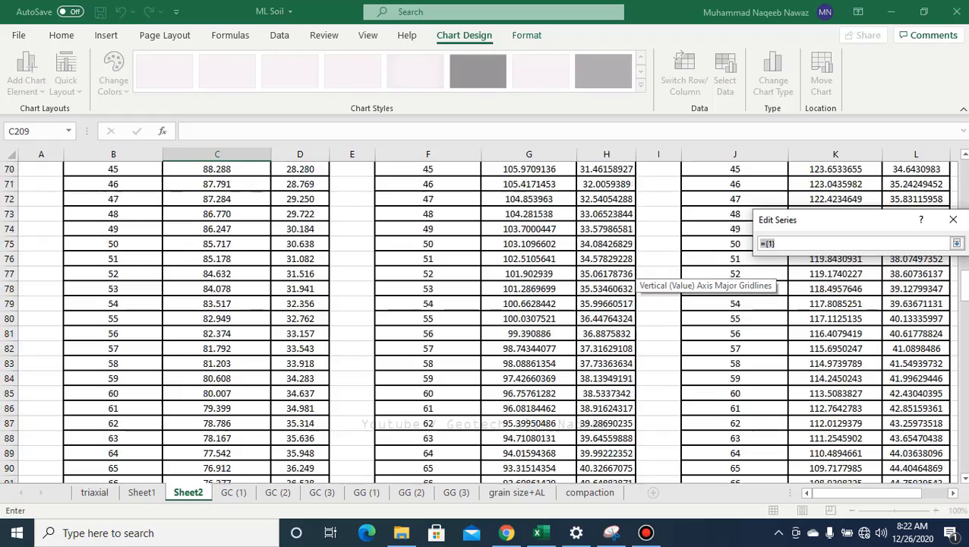
pyautogui.scroll(5, 635, 274)
pyautogui.scroll(-1, 635, 275)
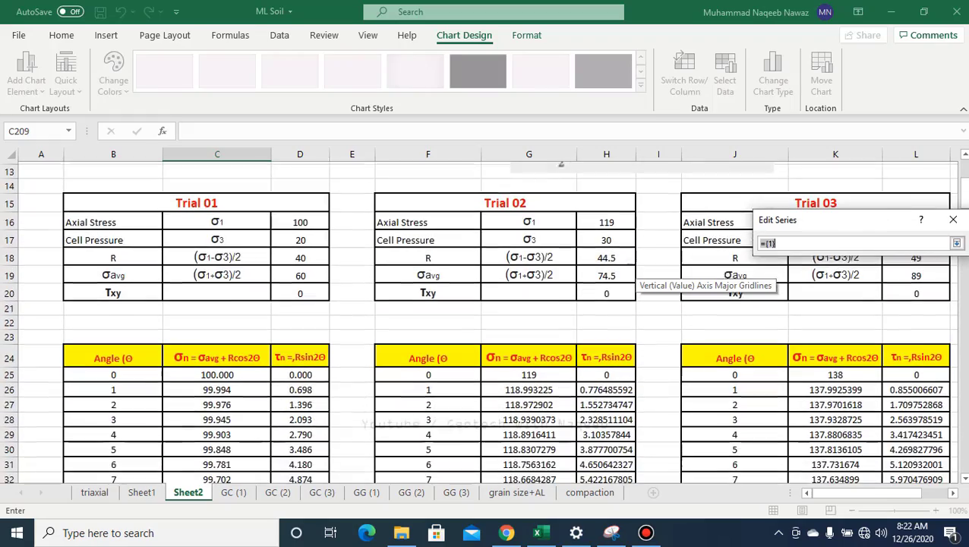
pyautogui.moveTo(606, 372); pyautogui.dragTo(632, 184)
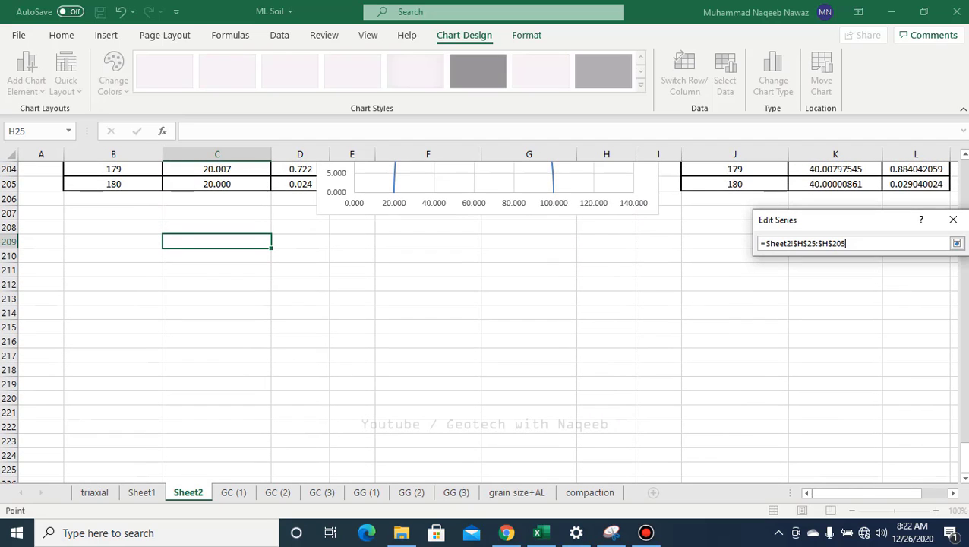
pyautogui.click(956, 243)
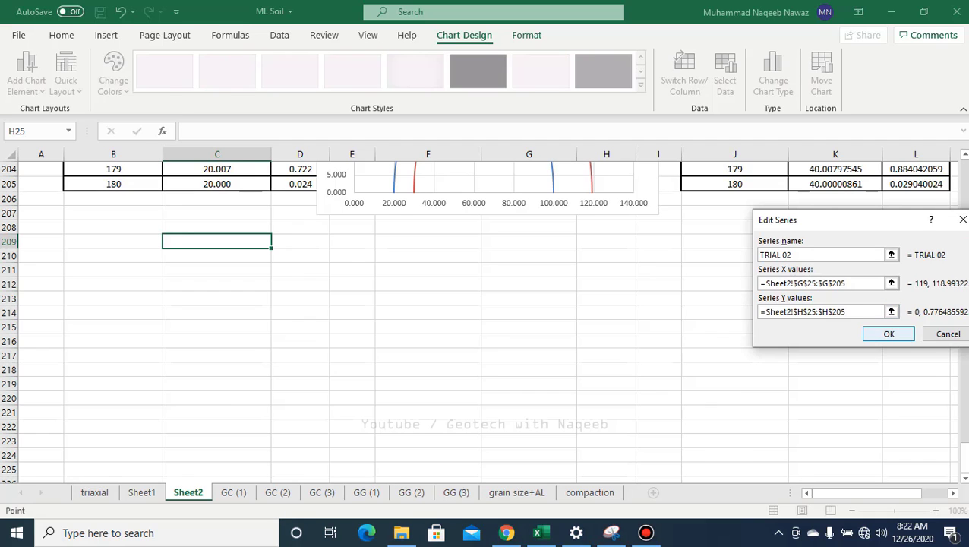
pyautogui.click(889, 333)
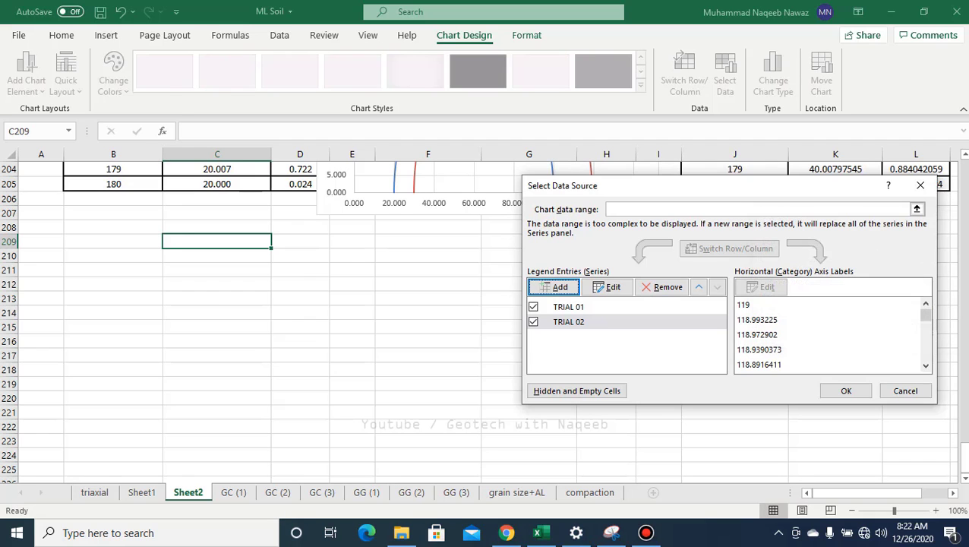
pyautogui.click(846, 390)
pyautogui.scroll(4, 600, 364)
pyautogui.scroll(1, 599, 366)
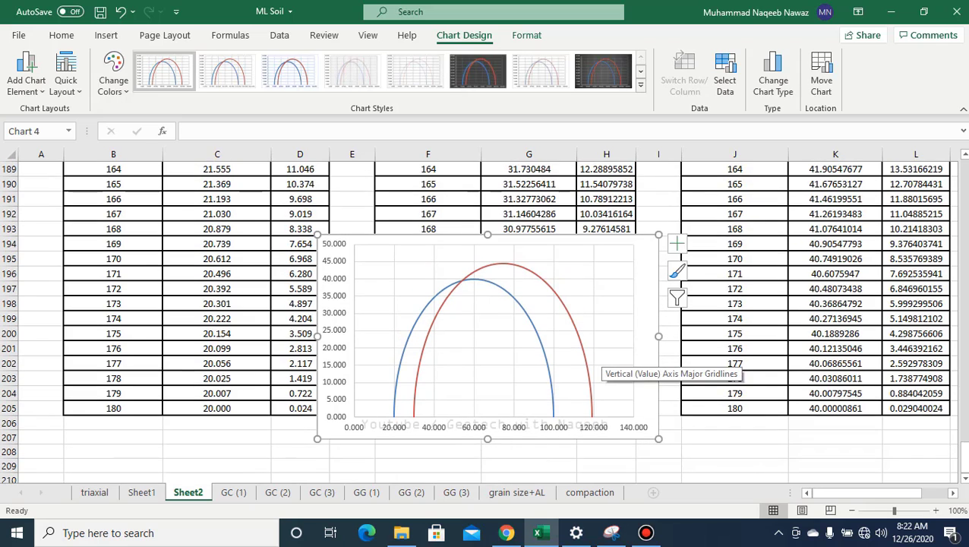
pyautogui.click(596, 358)
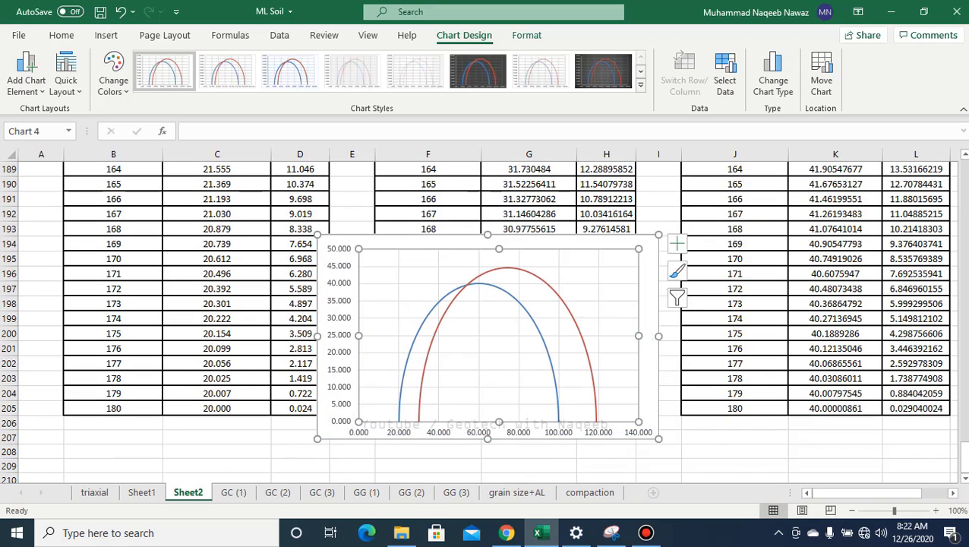
pyautogui.hotkey('ctrl', 'z')
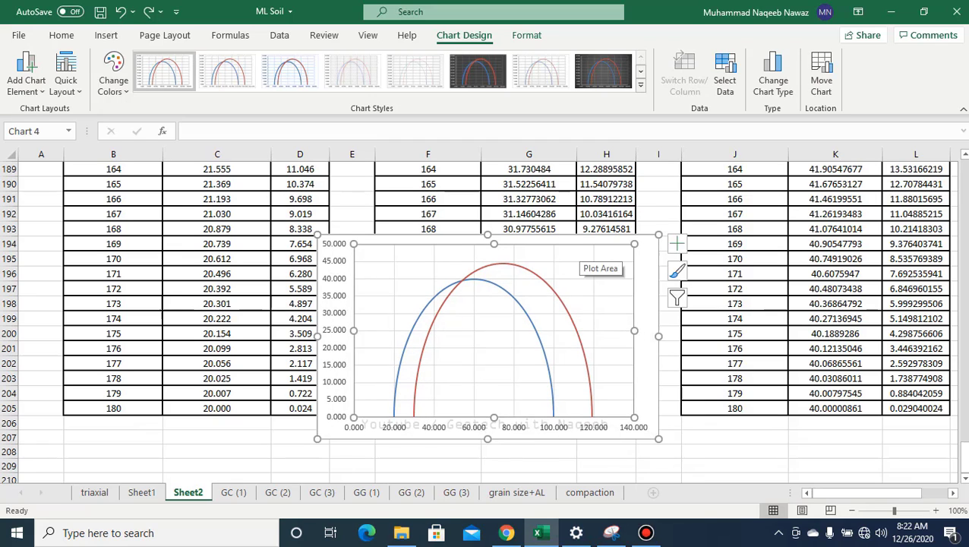
# Undo the chart's last move and place it directly below the stress tables.
pyautogui.hotkey('ctrl', 'z')
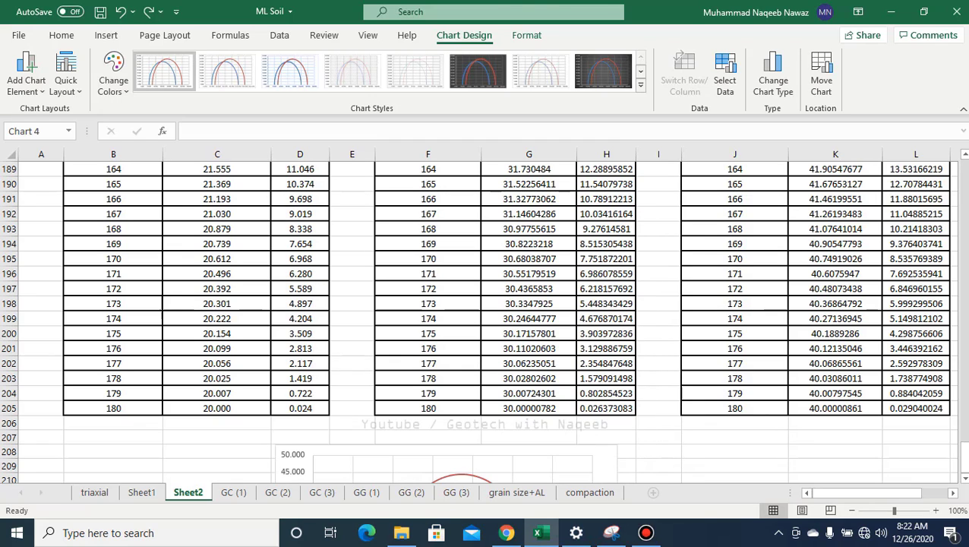
pyautogui.hotkey('ctrl', 'y')
pyautogui.scroll(-4, 486, 319)
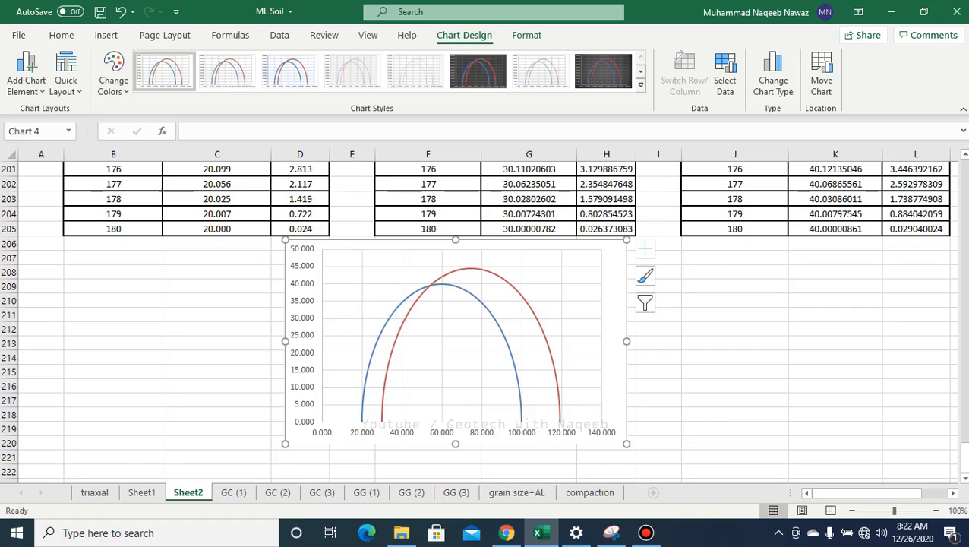
# Add a third chart series named TRIAL 03 with Trial 03's σn values K25:K205 as its X values.
pyautogui.rightClick(587, 290)
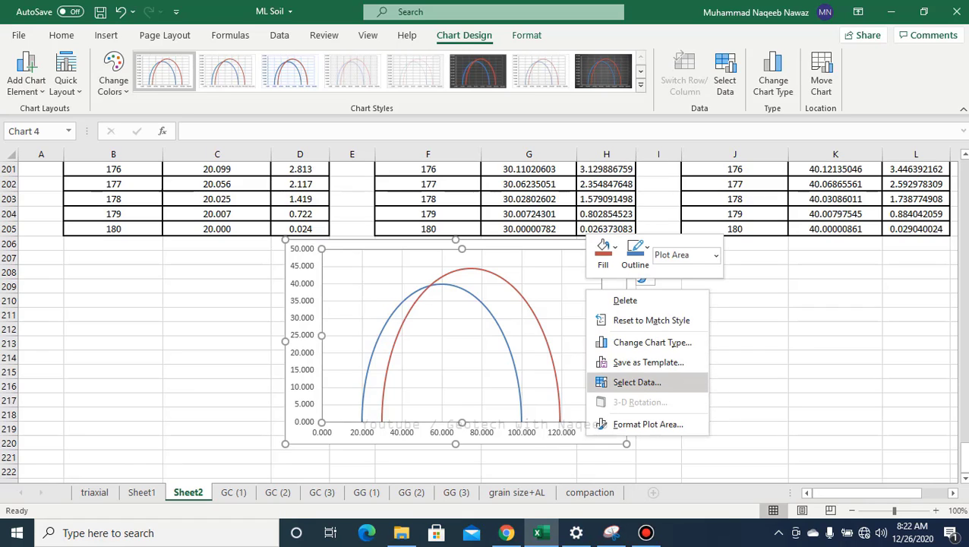
pyautogui.click(636, 381)
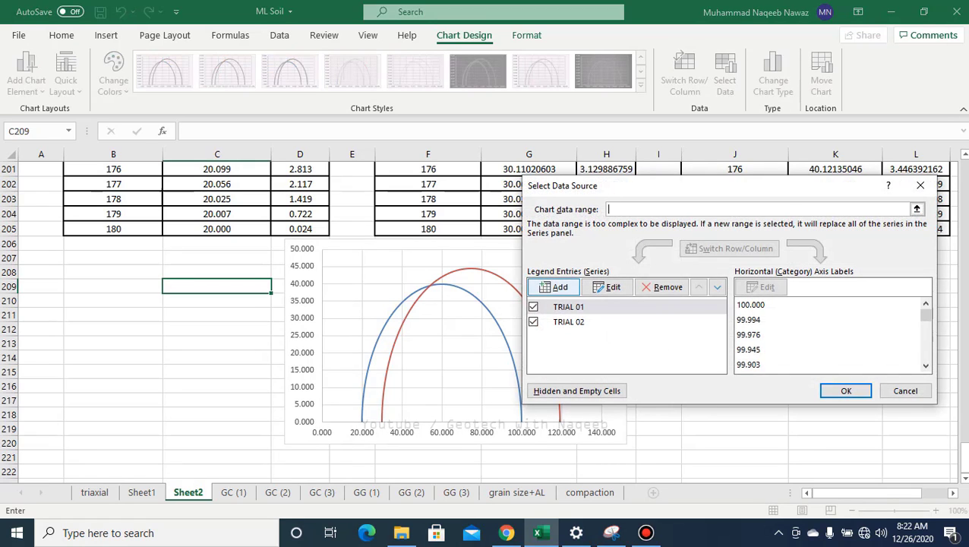
pyautogui.click(555, 287)
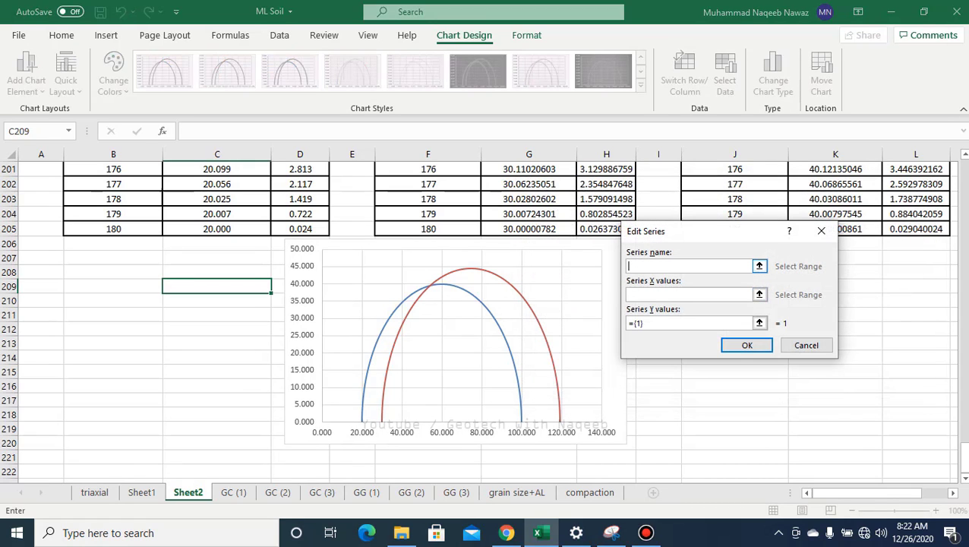
pyautogui.write('TRIAL 03')
pyautogui.click(759, 294)
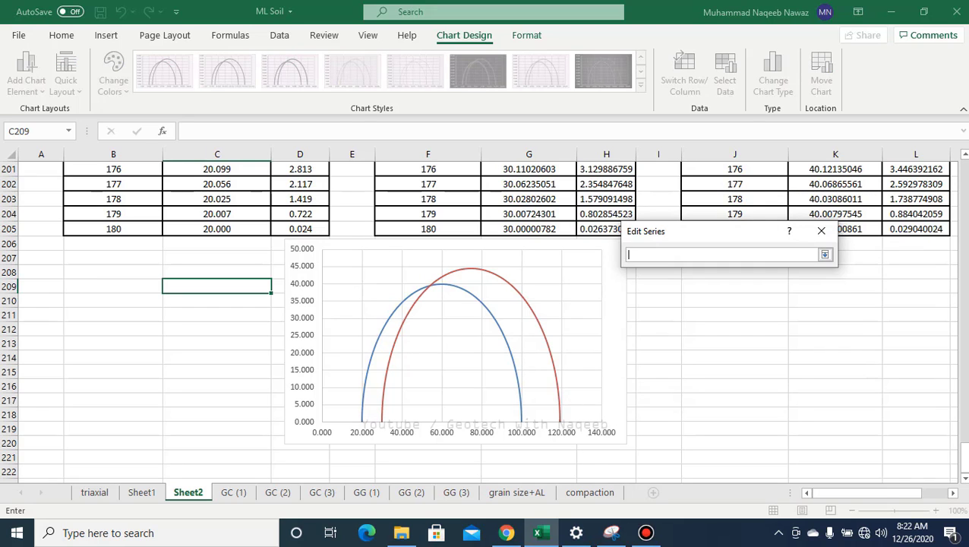
pyautogui.scroll(20, 790, 326)
pyautogui.scroll(20, 790, 327)
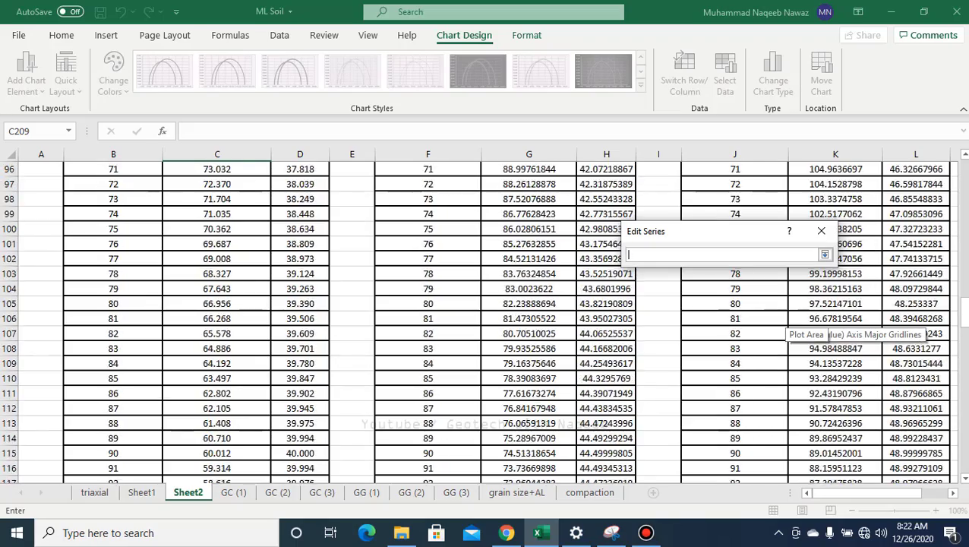
pyautogui.scroll(3, 790, 326)
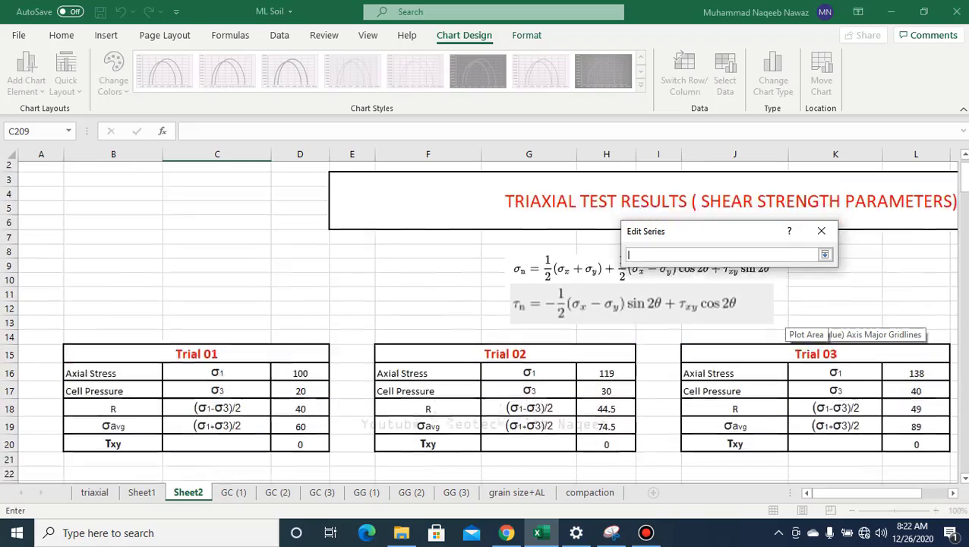
pyautogui.scroll(-4, 790, 326)
pyautogui.moveTo(835, 325); pyautogui.dragTo(874, 465)
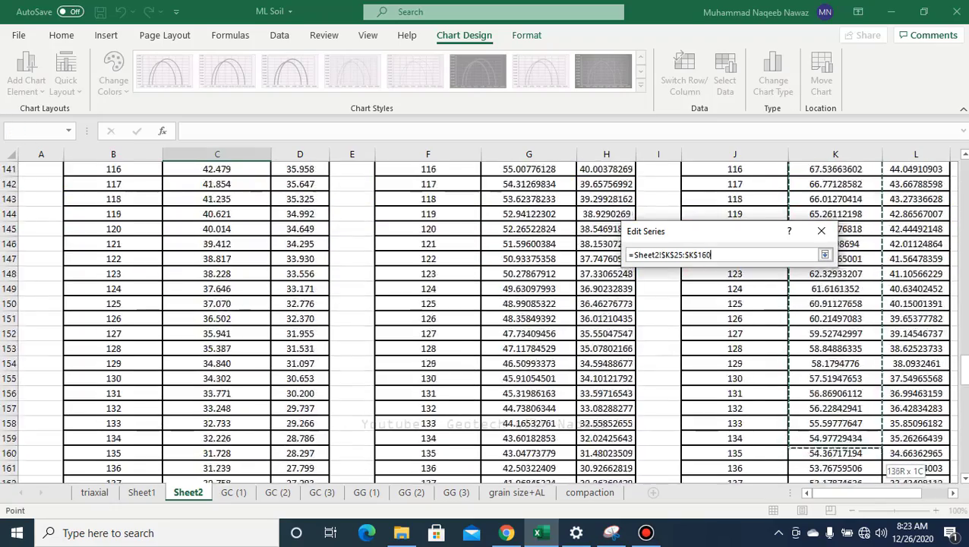
pyautogui.moveTo(873, 464); pyautogui.dragTo(873, 448)
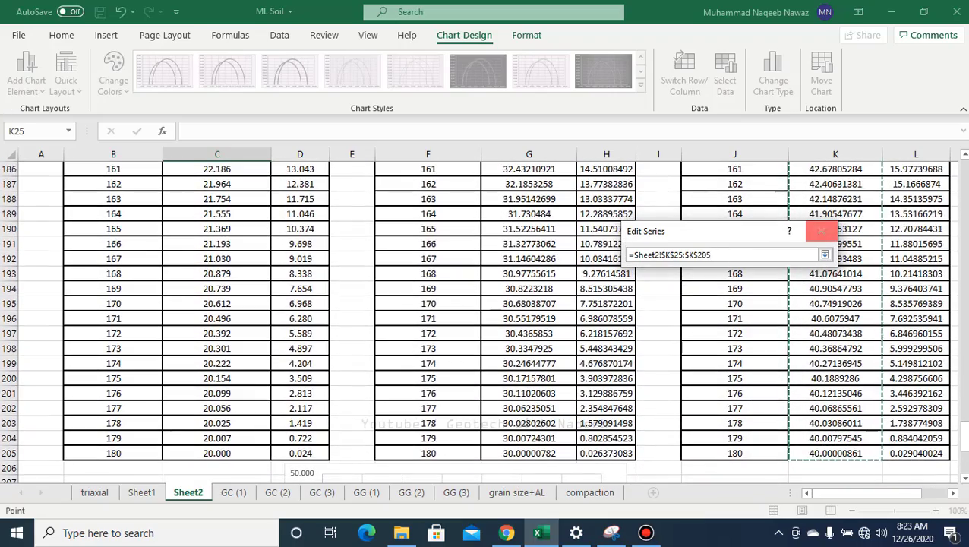
pyautogui.moveTo(873, 452); pyautogui.dragTo(874, 453)
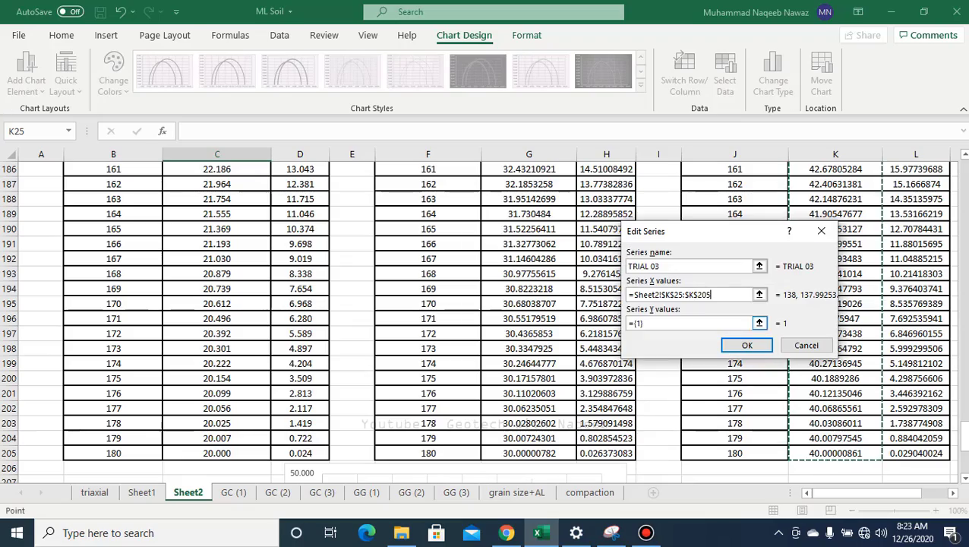
# Set the TRIAL 03 series' Y values to the τn range L25:L205 and accept the series.
pyautogui.click(759, 323)
pyautogui.scroll(6, 380, 319)
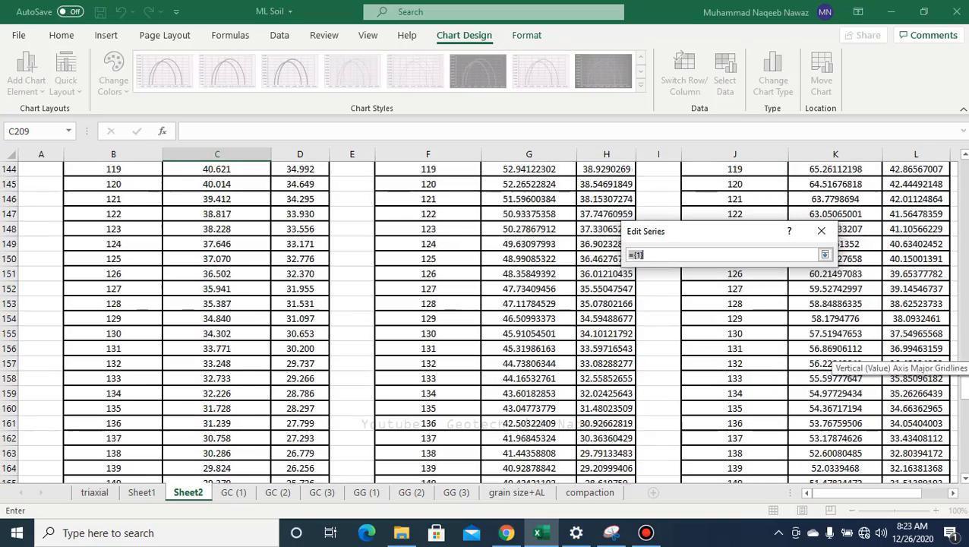
pyautogui.scroll(20, 471, 319)
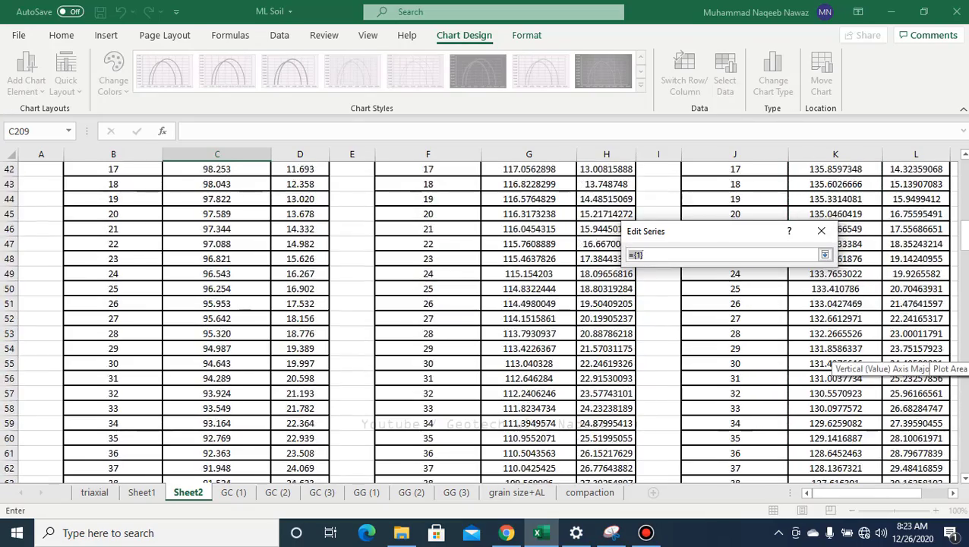
pyautogui.scroll(9, 471, 319)
pyautogui.click(915, 342)
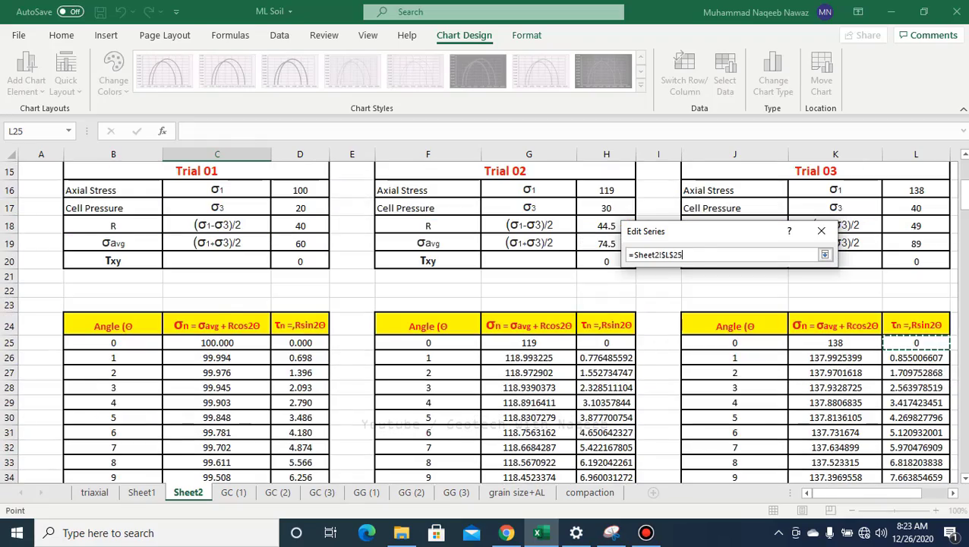
pyautogui.moveTo(916, 343); pyautogui.dragTo(942, 448)
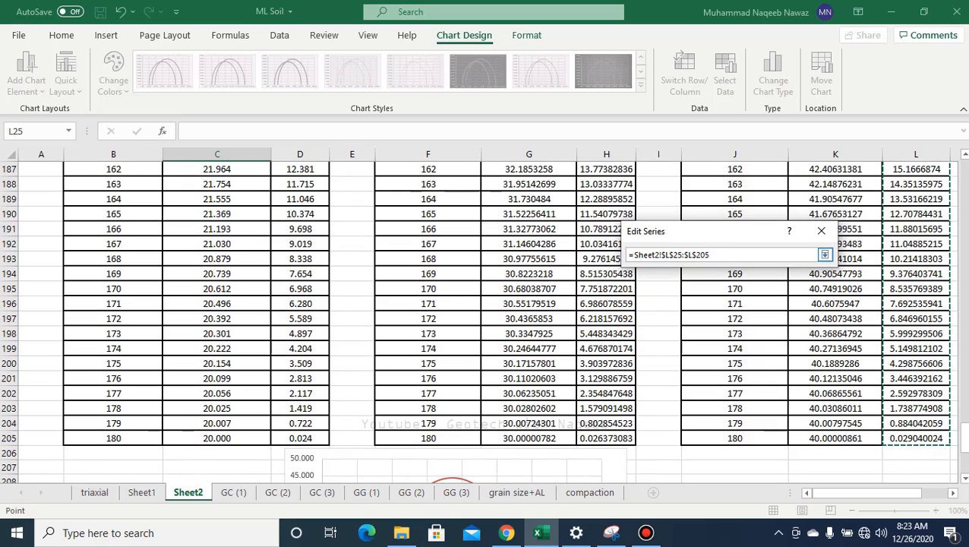
pyautogui.click(825, 255)
pyautogui.click(750, 344)
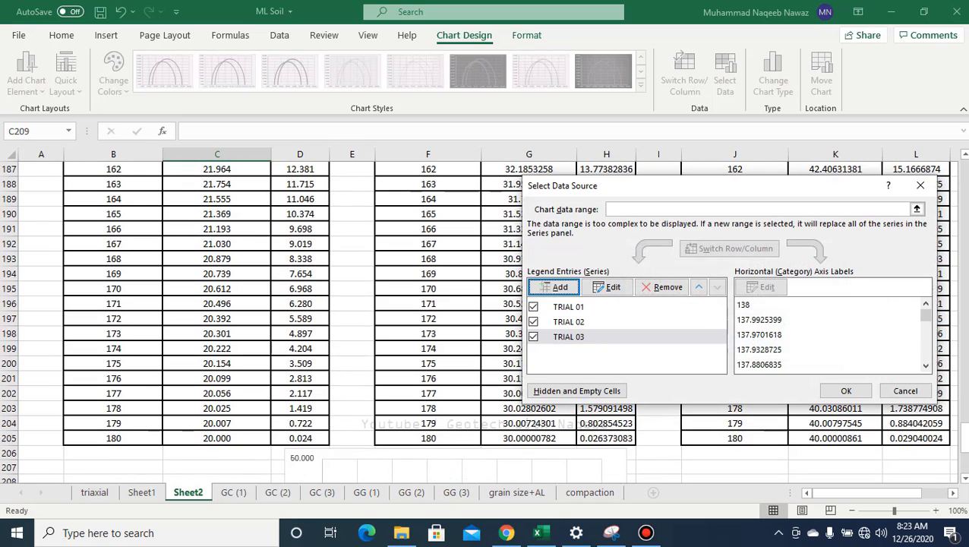
# Try to enter "Mohr Circle for Triaxial Test" as the chart data range and apply the data selection.
pyautogui.click(759, 208)
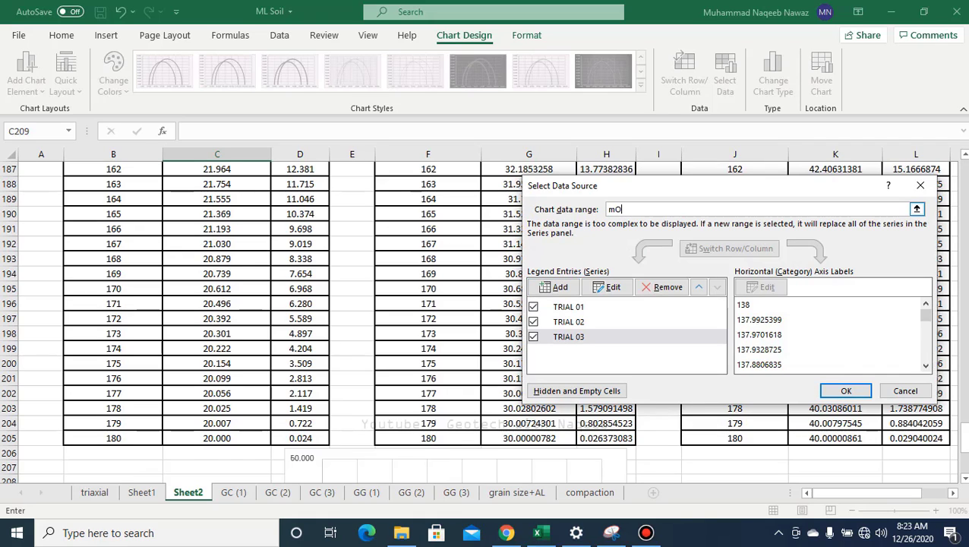
pyautogui.write('Mohr Circle for Tri')
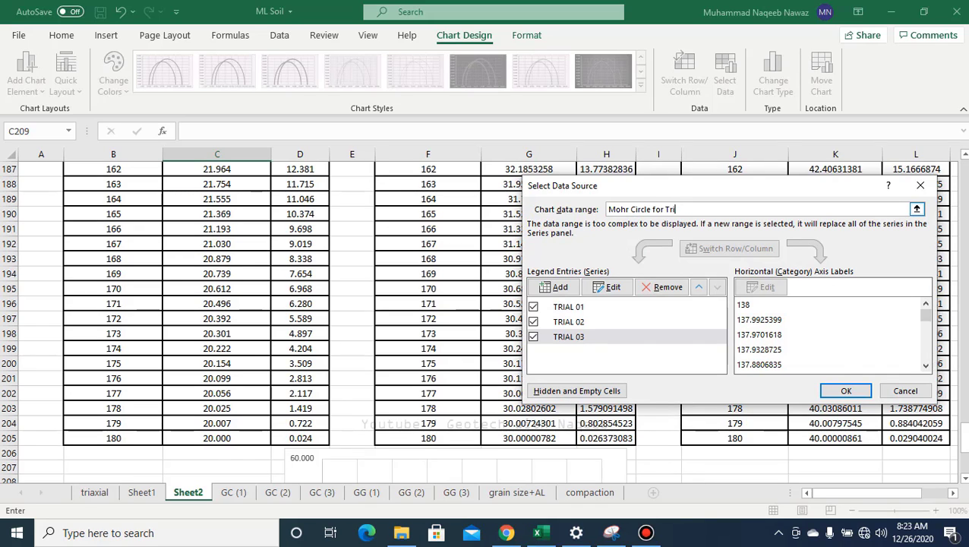
pyautogui.write('axial Test')
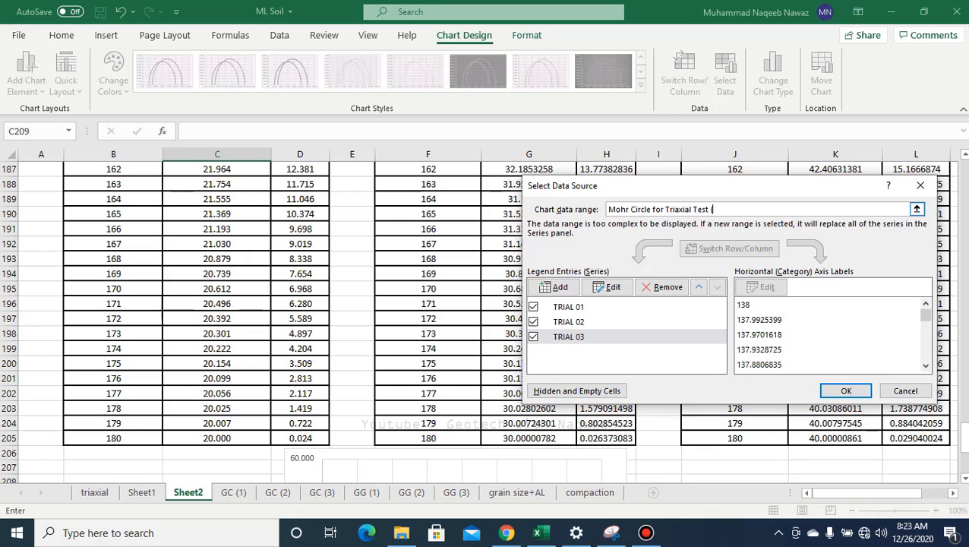
pyautogui.write(' (UU,')
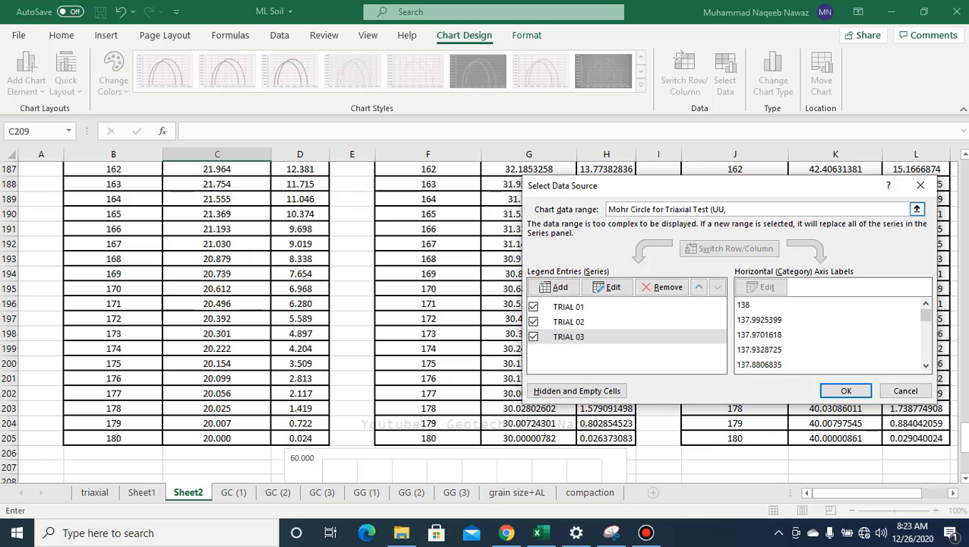
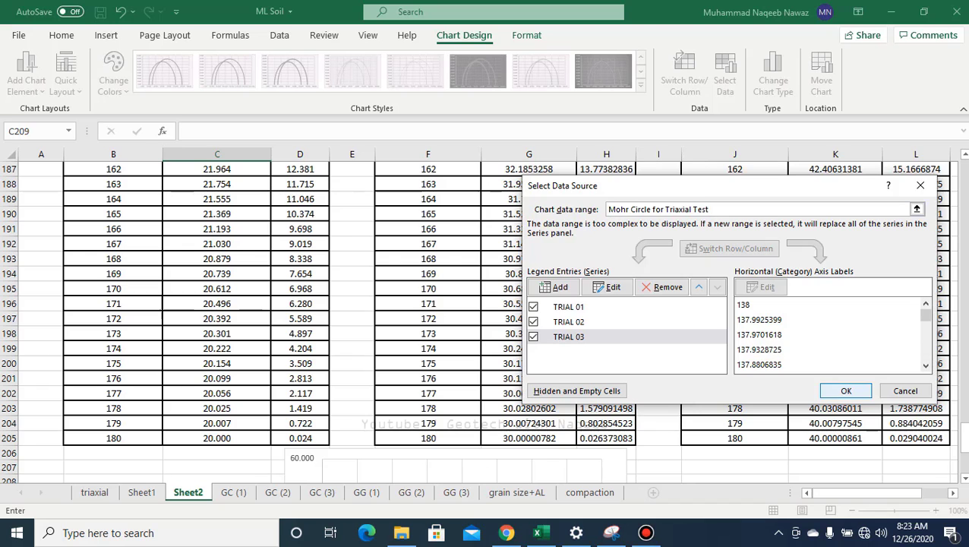
pyautogui.click(845, 390)
pyautogui.scroll(-4, 456, 365)
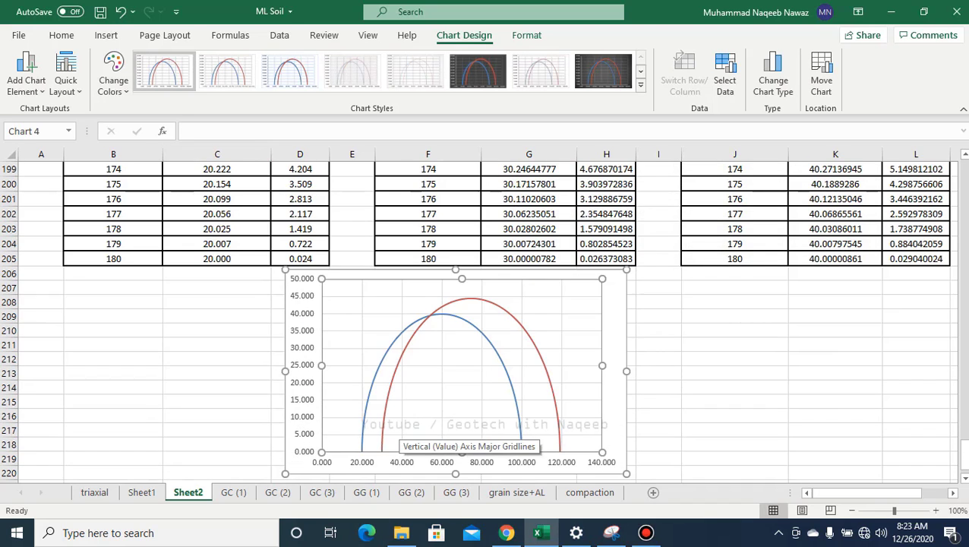
pyautogui.scroll(-2, 463, 431)
pyautogui.scroll(1, 463, 431)
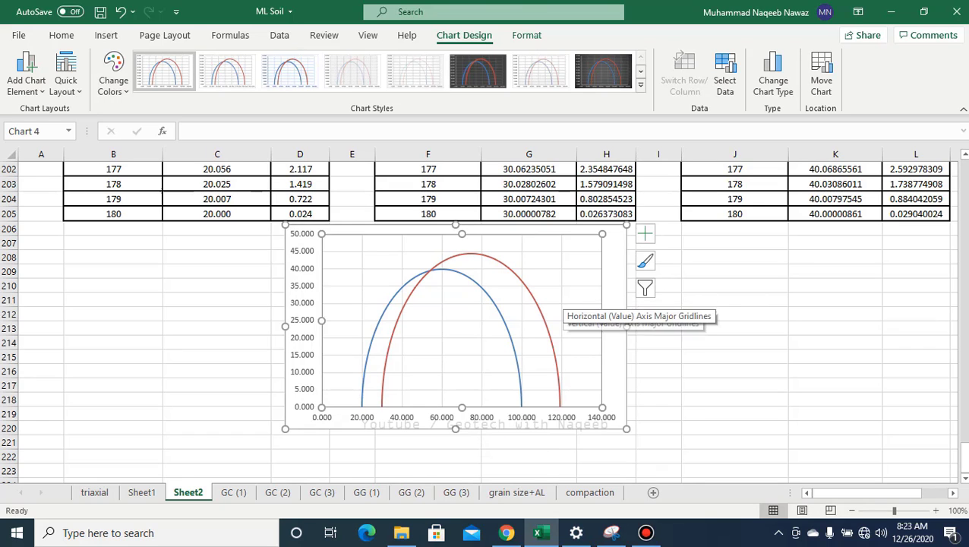
pyautogui.click(564, 302)
pyautogui.click(729, 361)
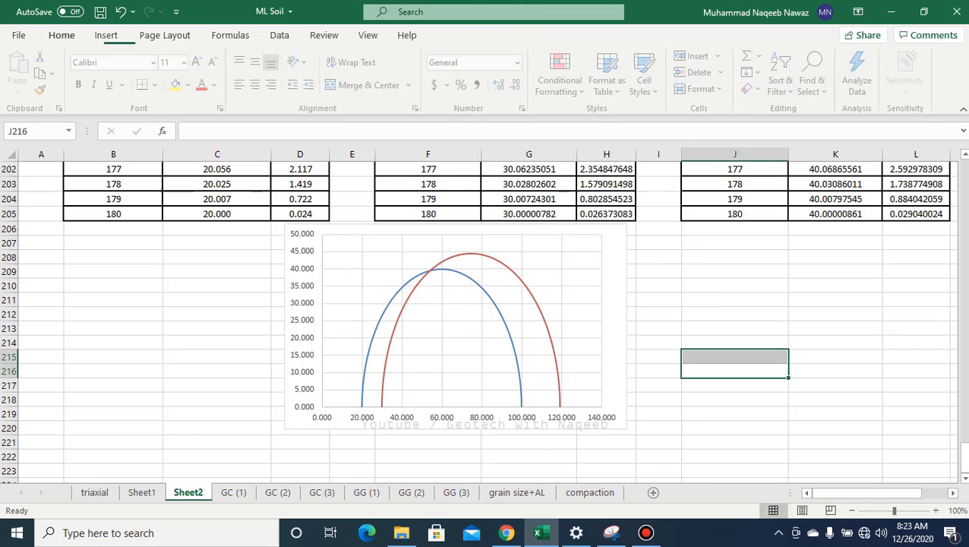
# Add a chart series named trial 03 again, with Trial 03's σn values K25:K205 as its X values.
pyautogui.click(561, 304)
pyautogui.rightClick(562, 277)
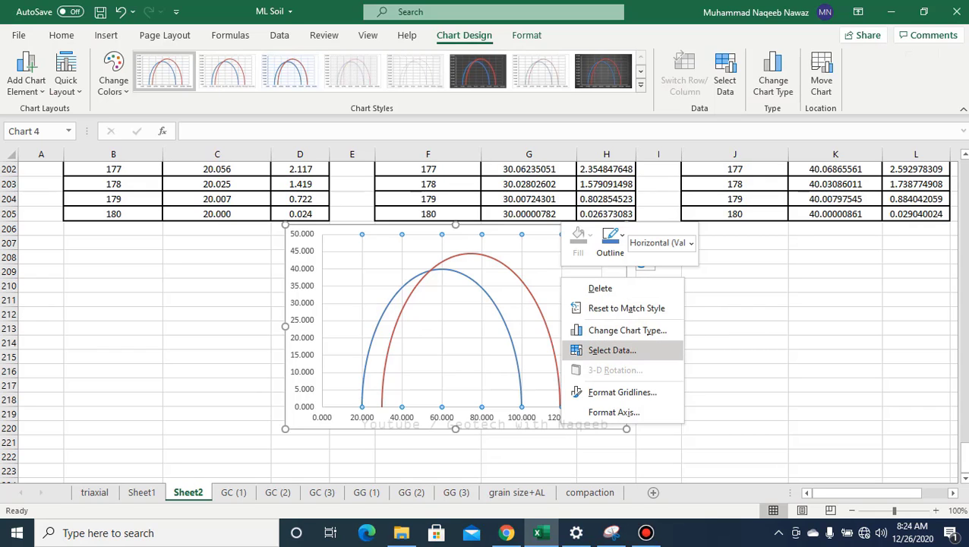
pyautogui.click(612, 350)
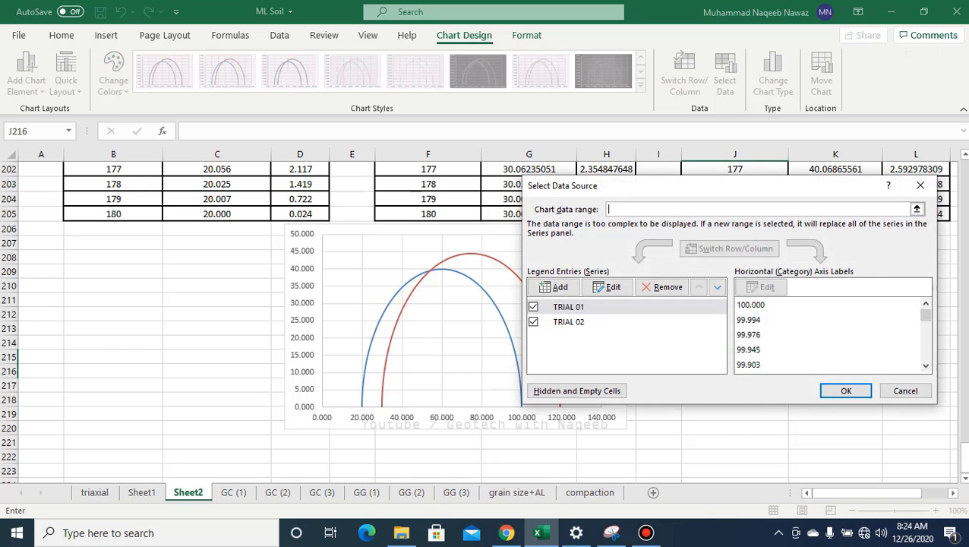
pyautogui.click(554, 287)
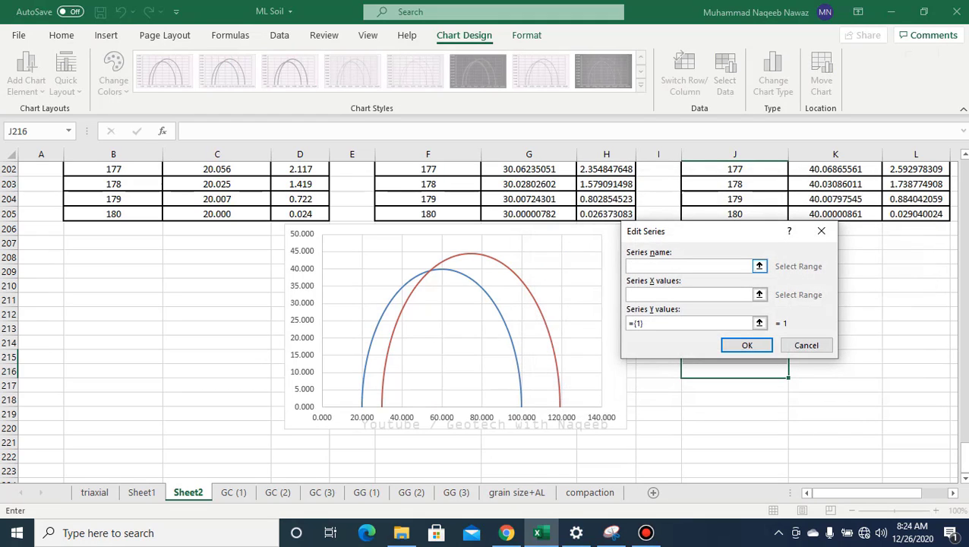
pyautogui.write('trial 03')
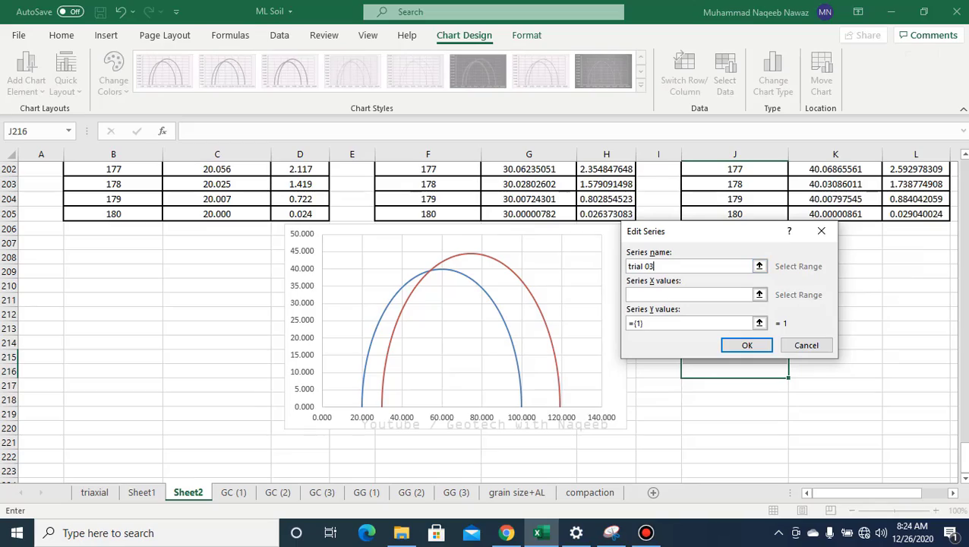
pyautogui.click(758, 294)
pyautogui.scroll(10, 483, 319)
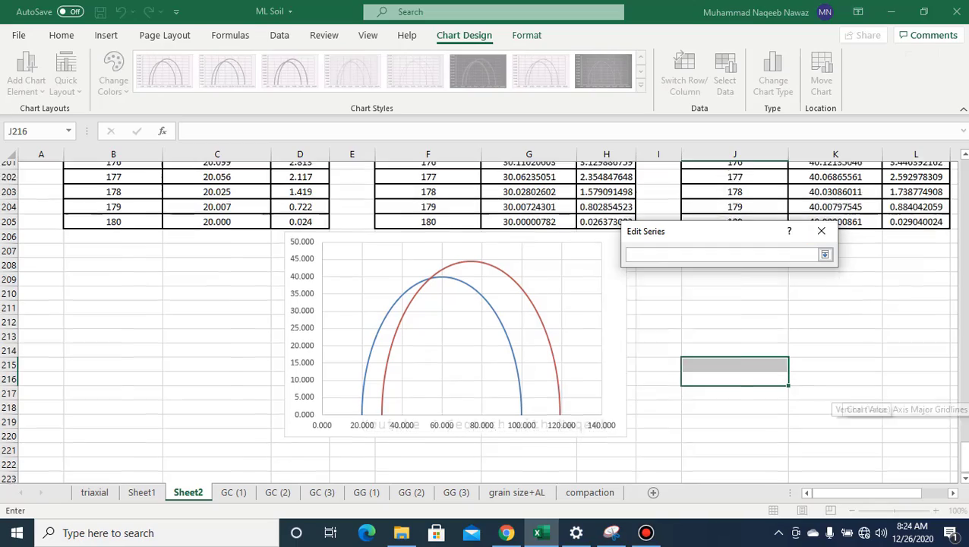
pyautogui.scroll(20, 831, 267)
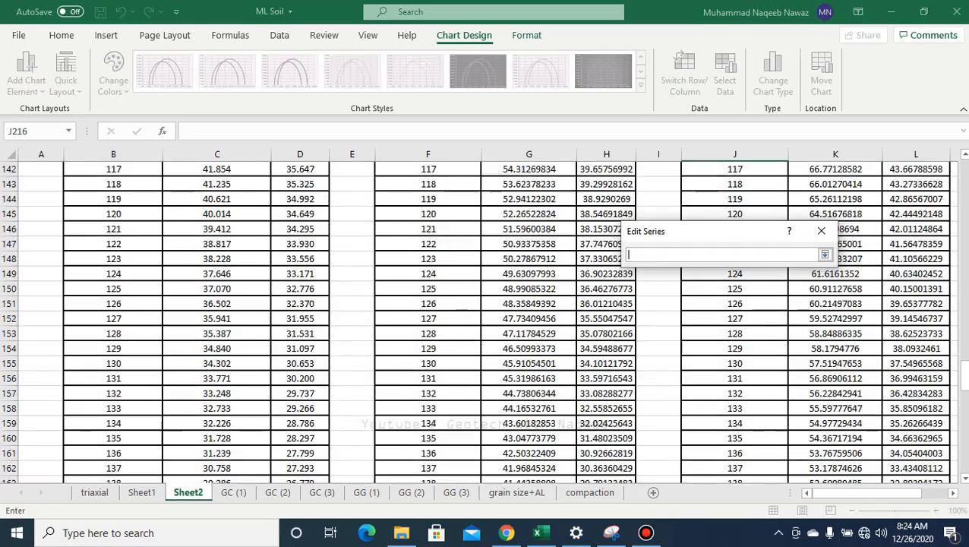
pyautogui.scroll(20, 832, 267)
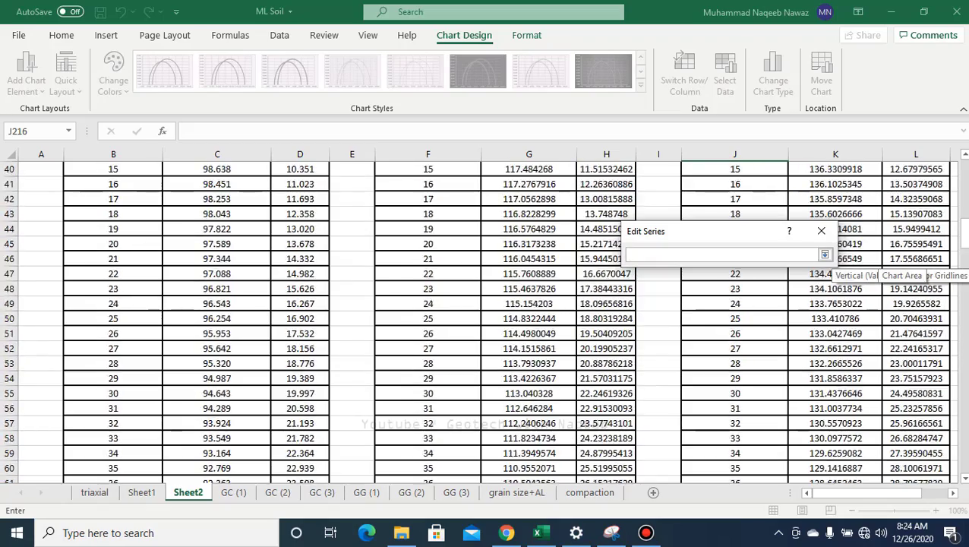
pyautogui.scroll(-3, 832, 267)
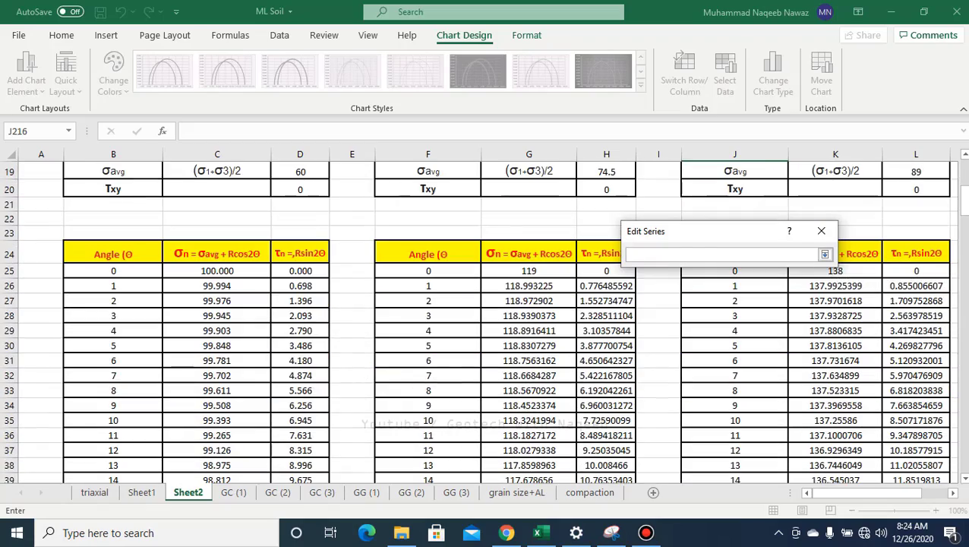
pyautogui.moveTo(834, 270); pyautogui.dragTo(881, 390)
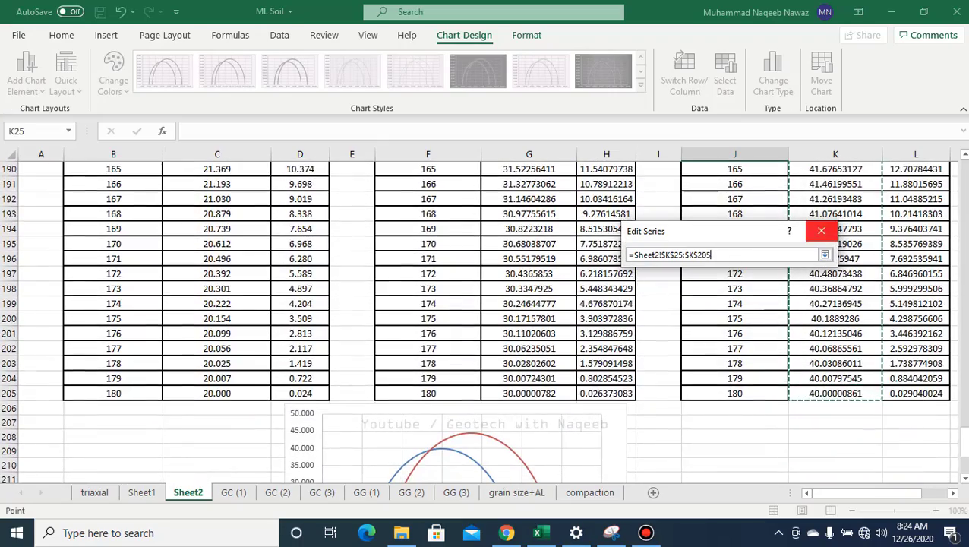
pyautogui.click(825, 254)
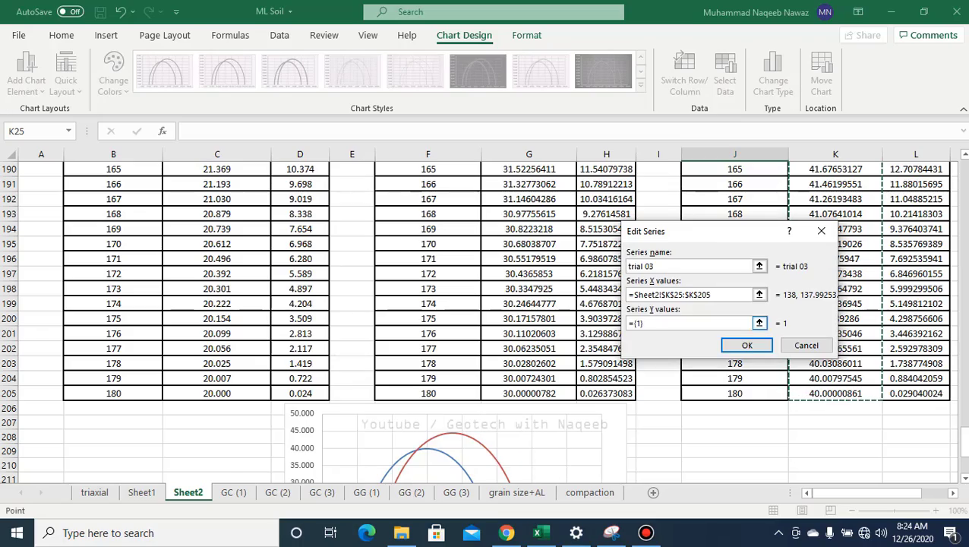
# Set the trial 03 series' Y values to the τn range L25:L205 and accept the series and data selection.
pyautogui.click(758, 322)
pyautogui.scroll(20, 831, 366)
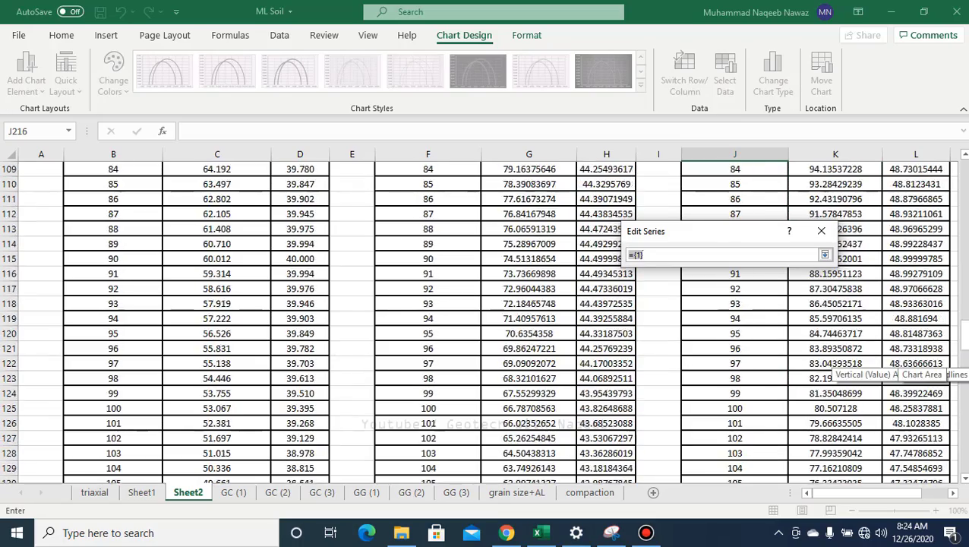
pyautogui.scroll(20, 831, 366)
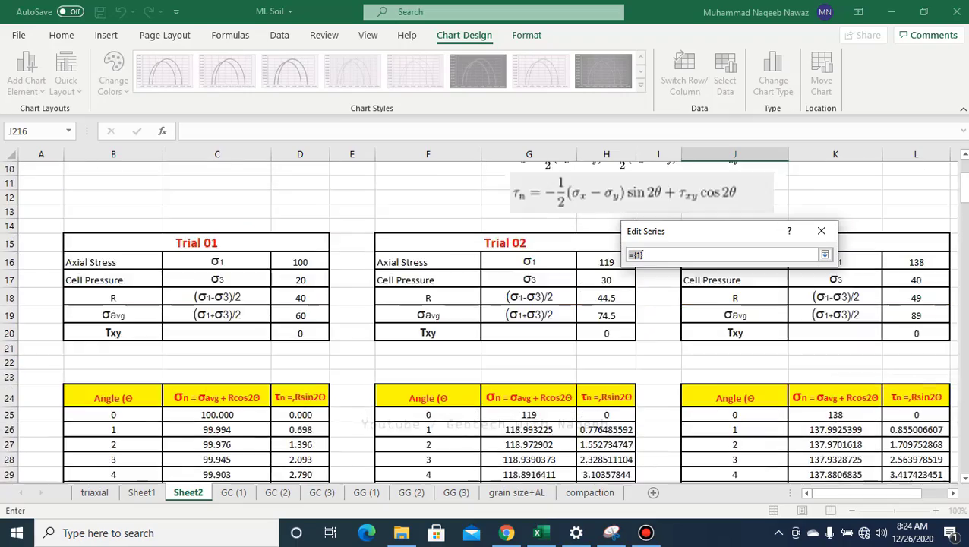
pyautogui.scroll(-2, 831, 366)
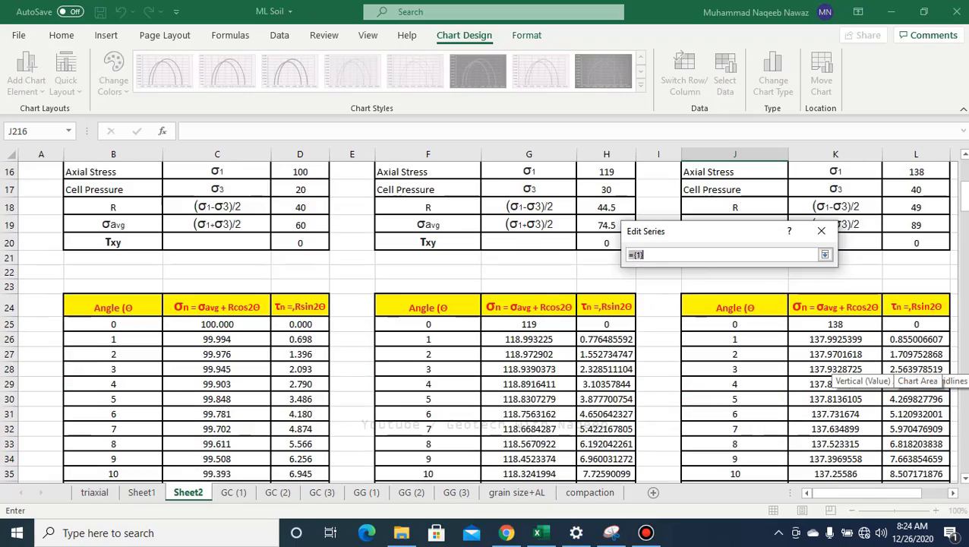
pyautogui.moveTo(916, 324); pyautogui.dragTo(922, 444)
pyautogui.click(824, 254)
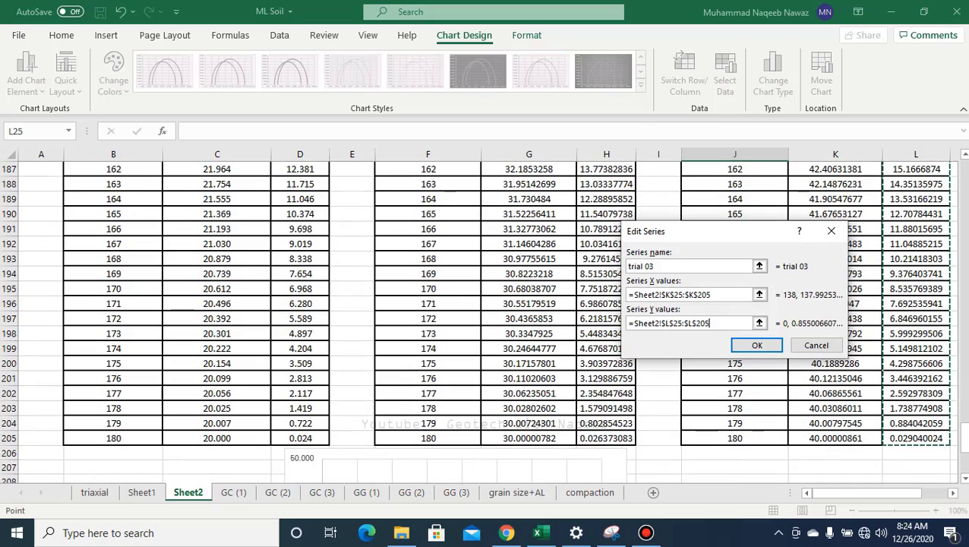
pyautogui.click(757, 345)
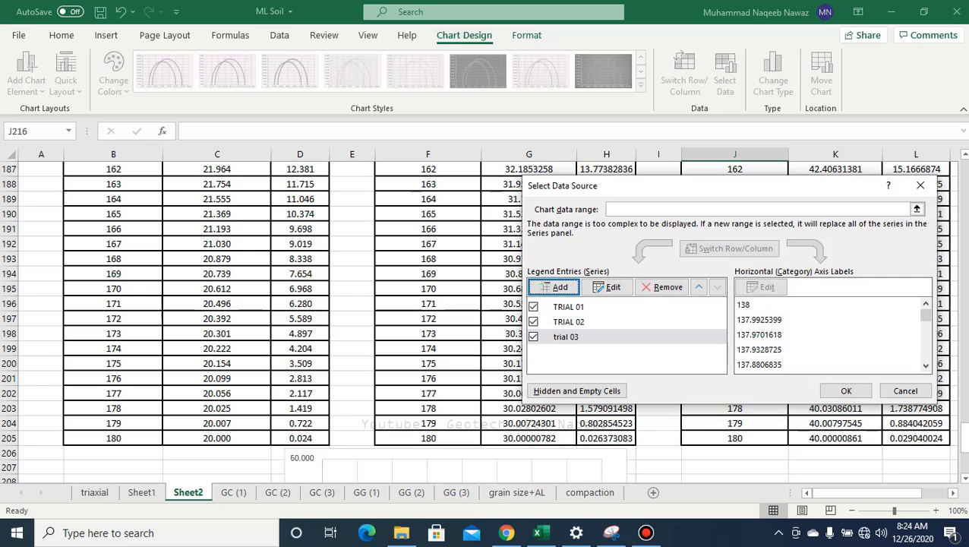
pyautogui.click(846, 390)
# Move the Mohr's circle chart below the stress tables and enlarge it to span about rows 210 to 225.
pyautogui.scroll(-6, 304, 467)
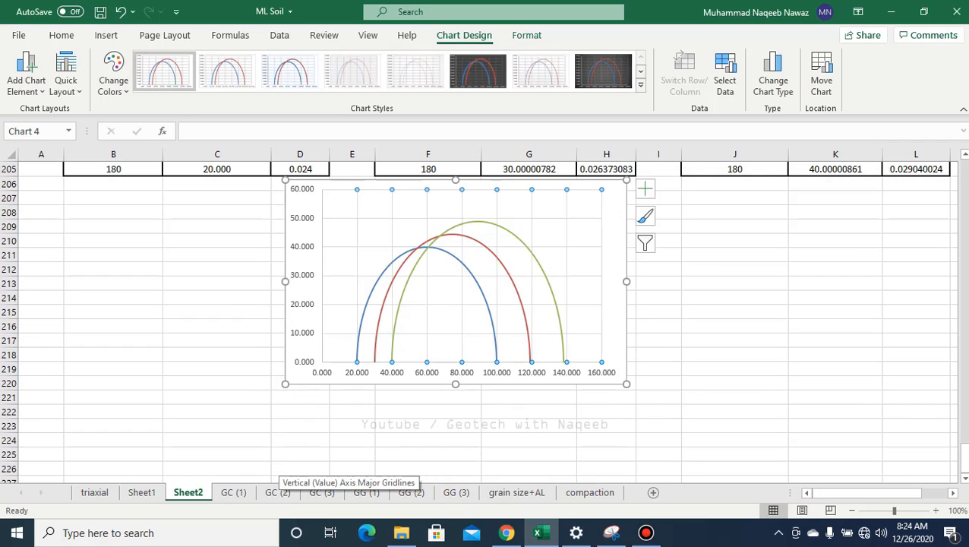
pyautogui.scroll(1, 304, 467)
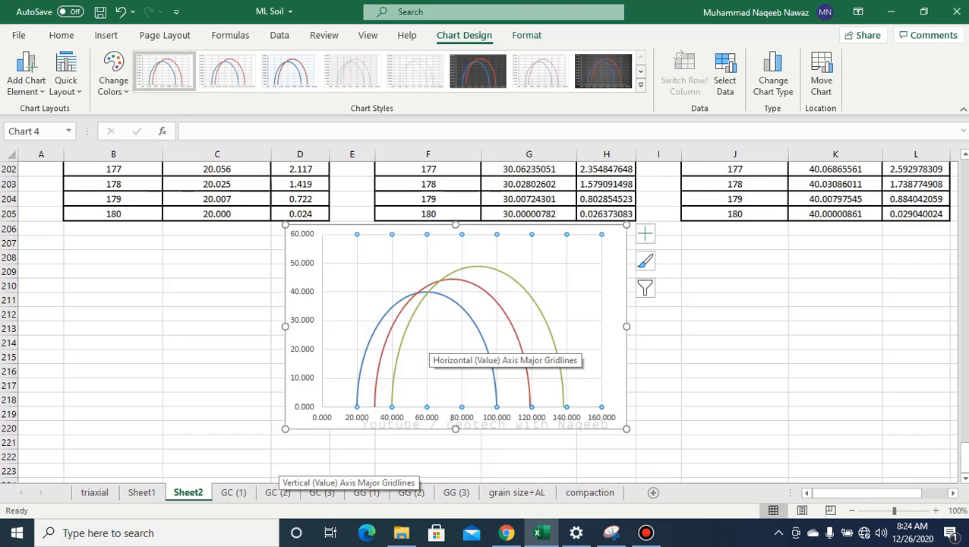
pyautogui.scroll(1, 483, 320)
pyautogui.scroll(-1, 483, 320)
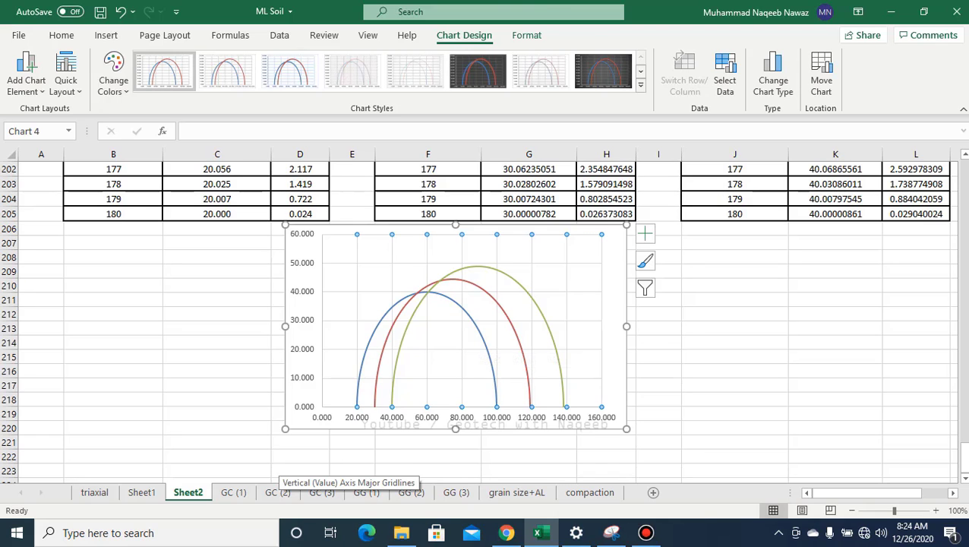
pyautogui.moveTo(566, 410); pyautogui.dragTo(510, 461)
pyautogui.scroll(-2, 510, 462)
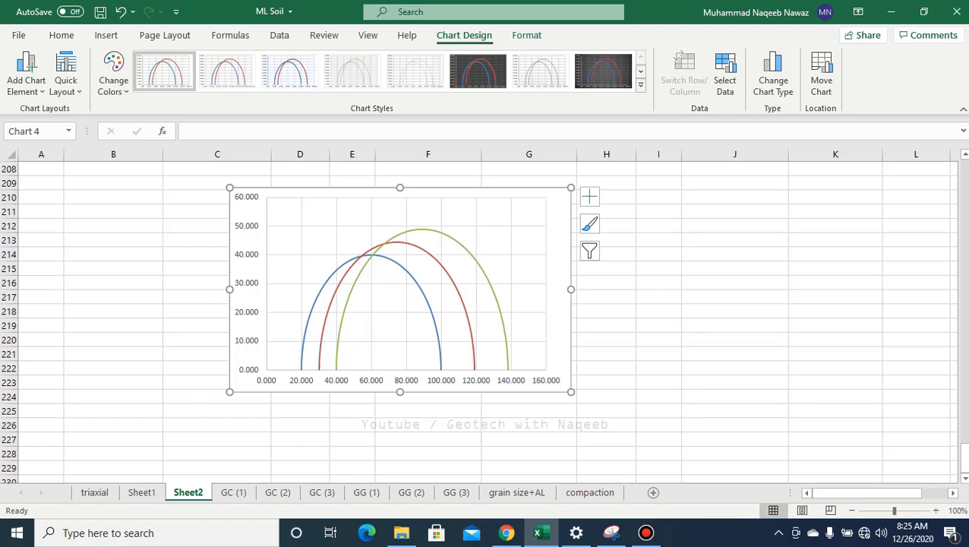
pyautogui.moveTo(571, 392); pyautogui.dragTo(649, 423)
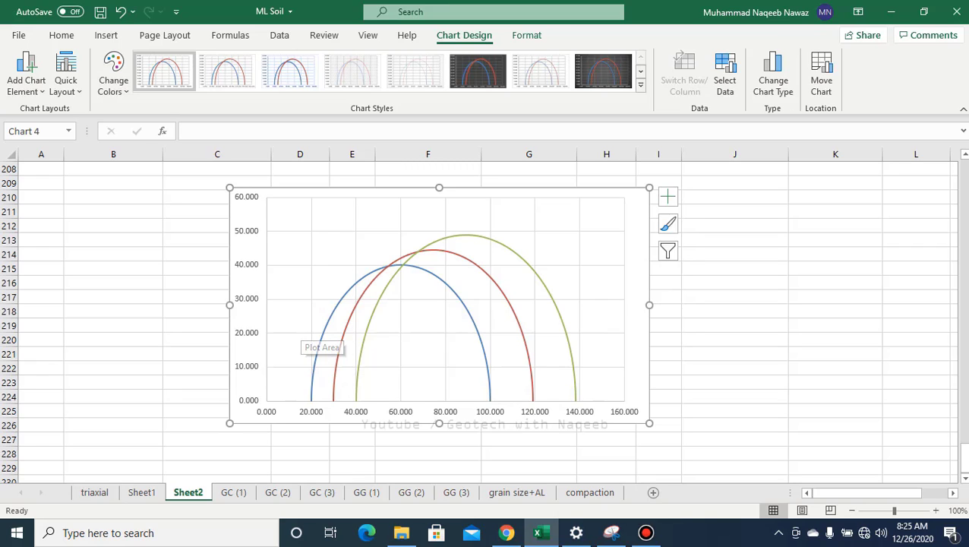
# Draw a straight line about 3.25" wide and 1.53" high from the chart's vertical axis, tangent to the three circles.
pyautogui.click(106, 35)
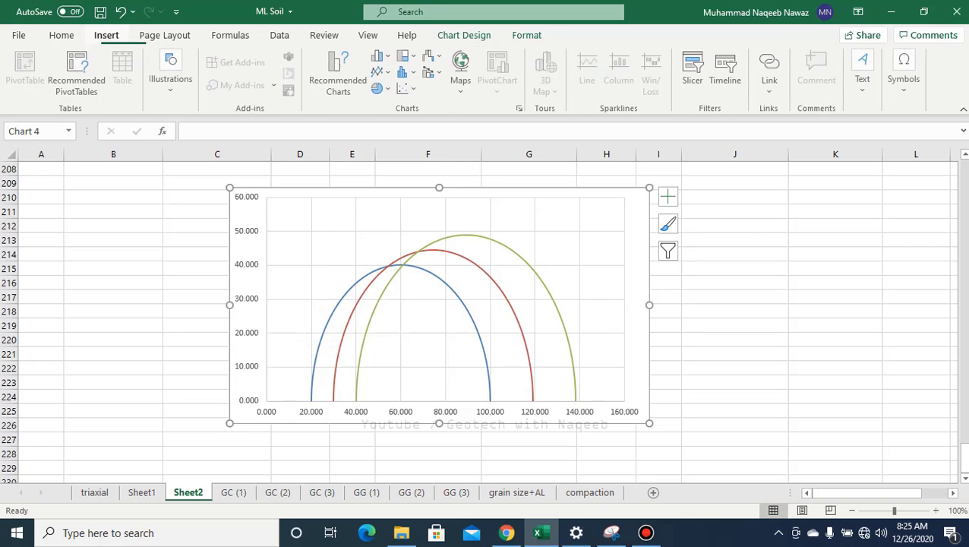
pyautogui.click(172, 79)
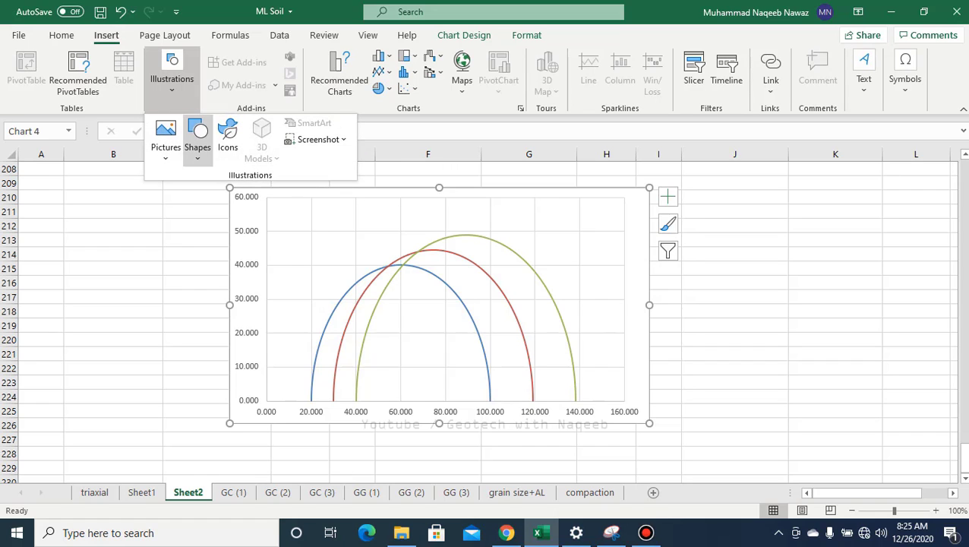
pyautogui.click(197, 137)
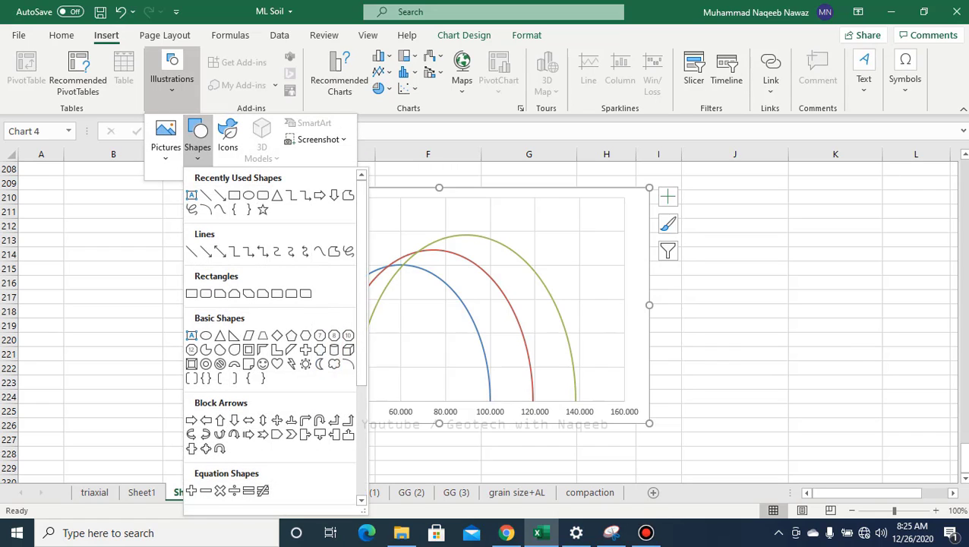
pyautogui.click(205, 195)
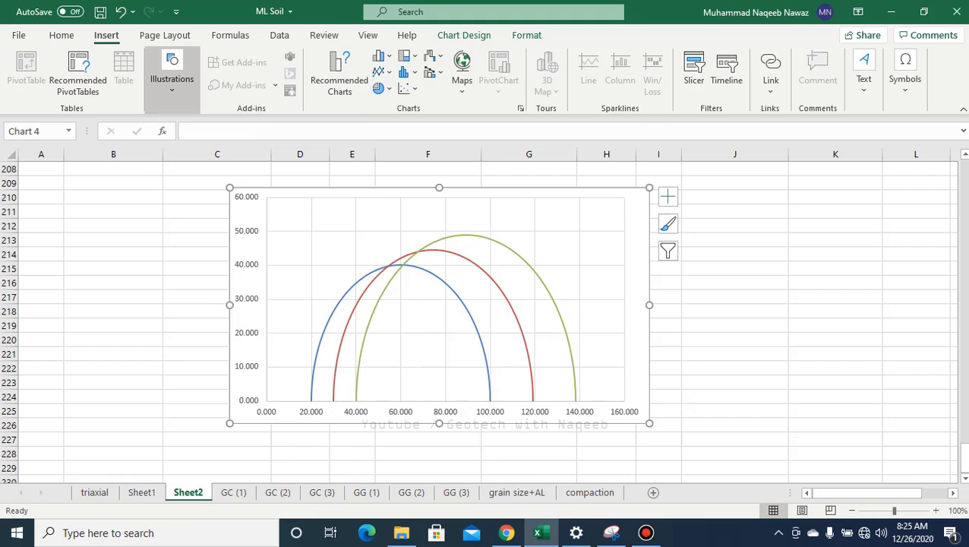
pyautogui.moveTo(332, 245)
pyautogui.mouseDown()
pyautogui.moveTo(400, 313)
pyautogui.moveTo(484, 208)
pyautogui.mouseUp()
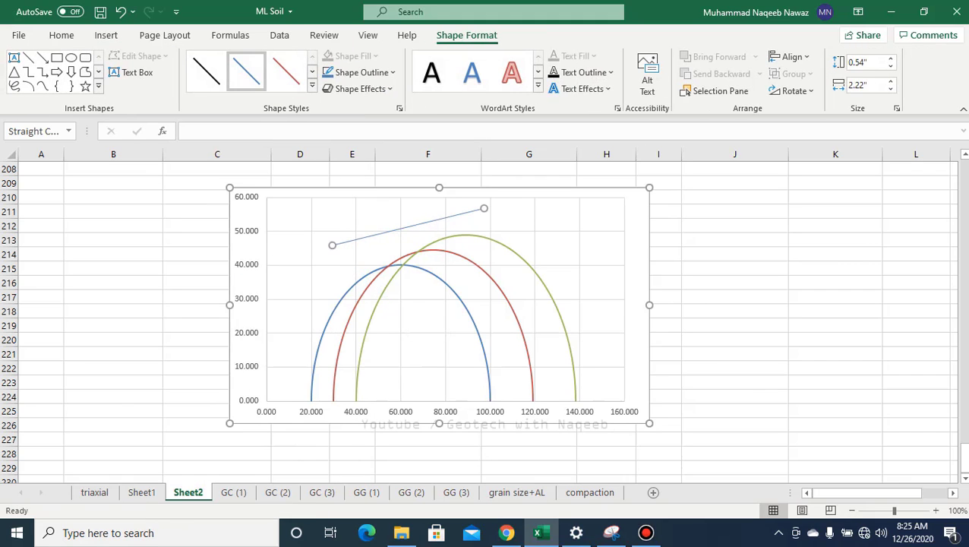
pyautogui.moveTo(332, 245); pyautogui.dragTo(267, 320)
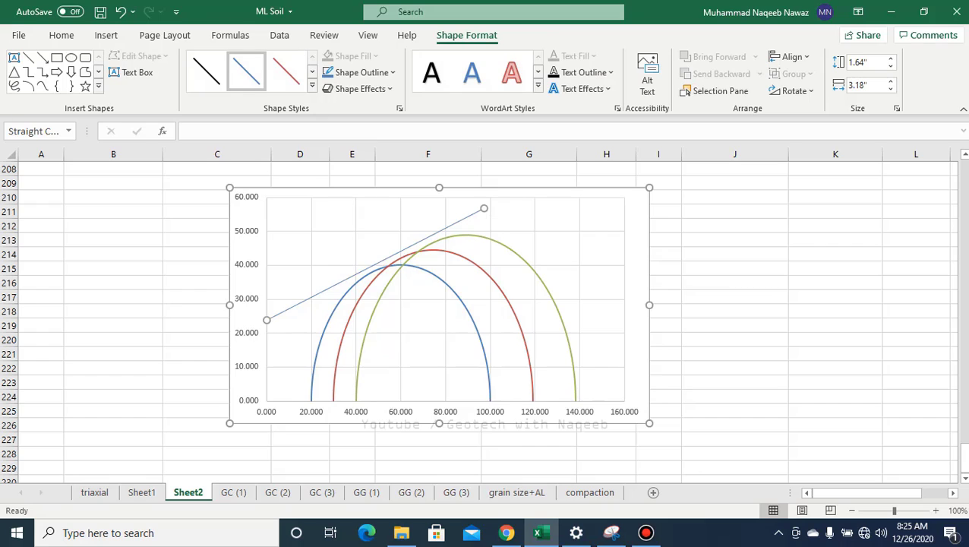
pyautogui.moveTo(484, 208); pyautogui.dragTo(489, 215)
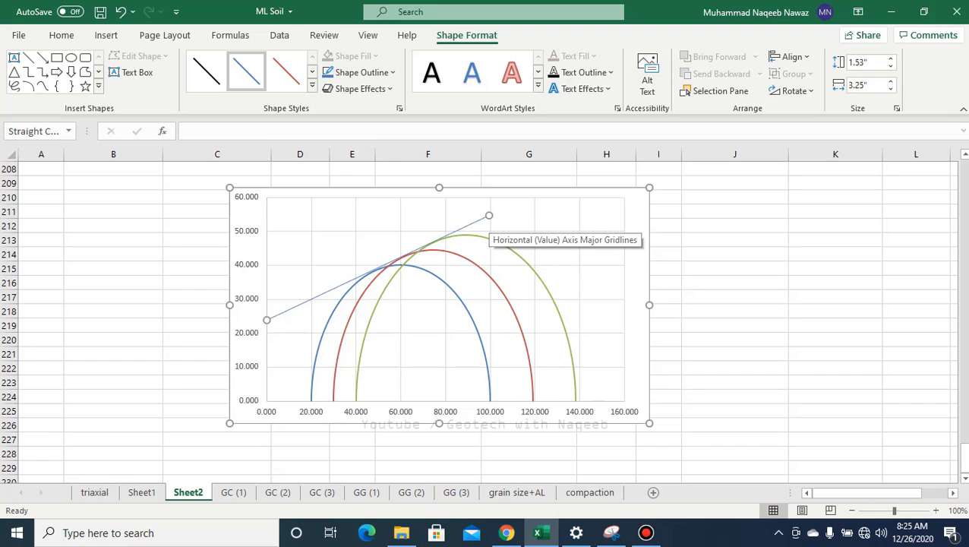
# Delete the straight line drawn tangent to the circles.
pyautogui.scroll(-1, 452, 422)
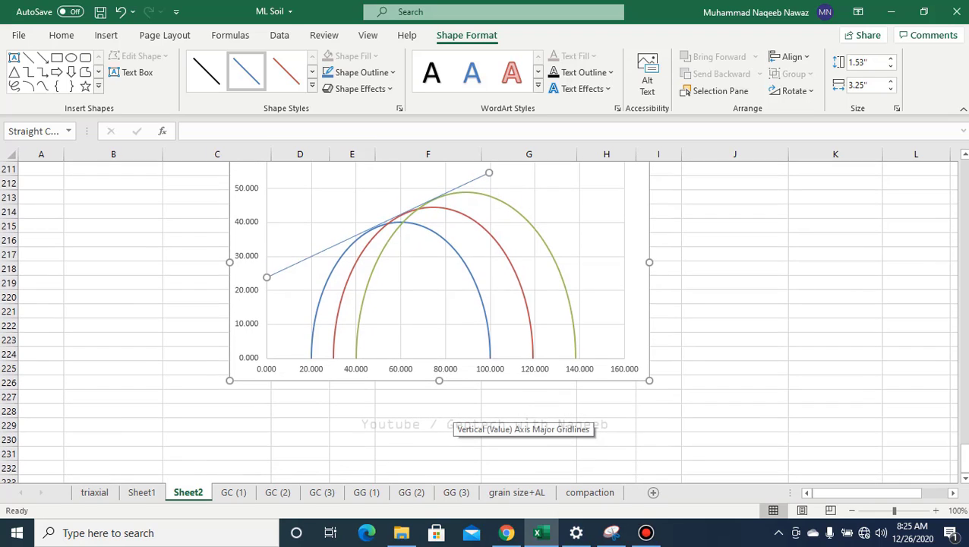
pyautogui.press('Delete')
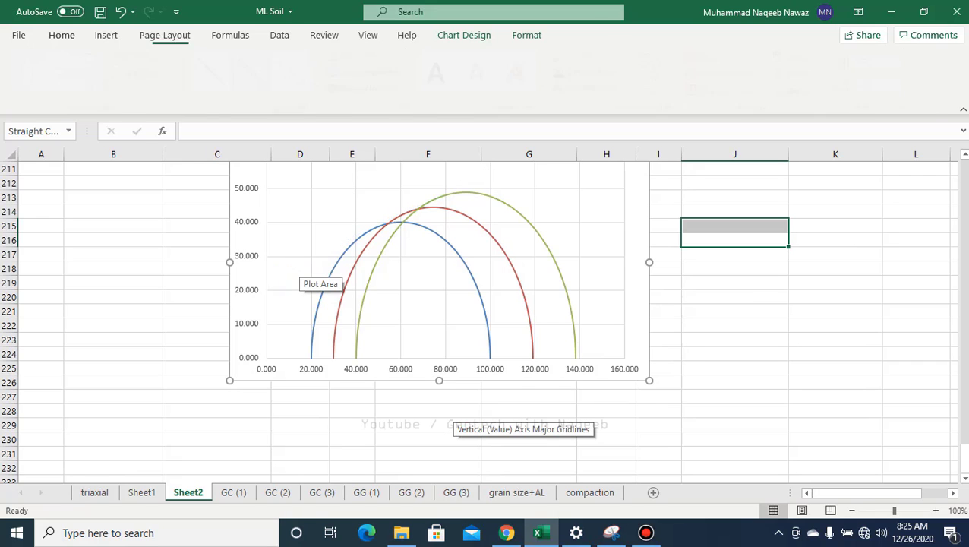
pyautogui.scroll(-1, 300, 274)
pyautogui.scroll(1, 228, 339)
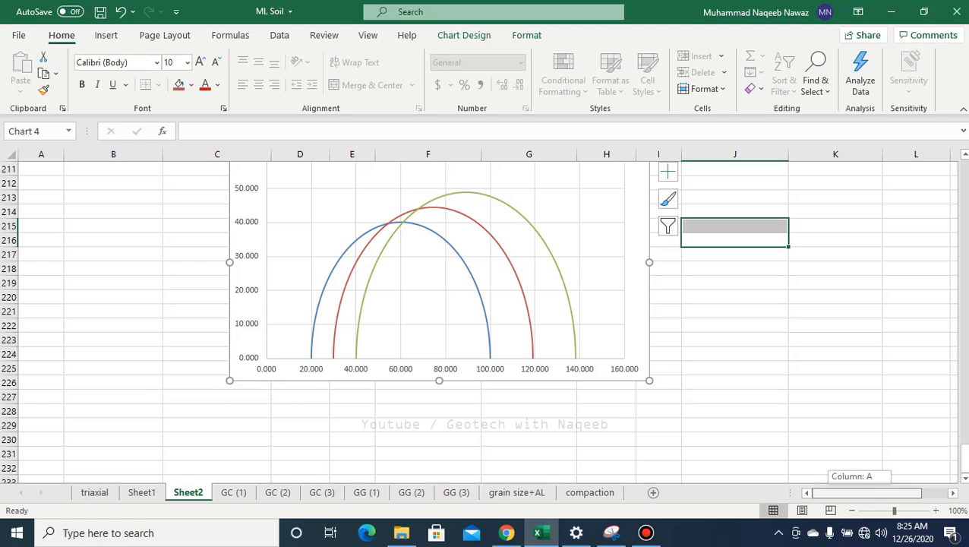
# Enter the failure line's two points below the chart: 0 and 24 in B229:C229, 100 and 55 in B230:C230.
pyautogui.click(113, 425)
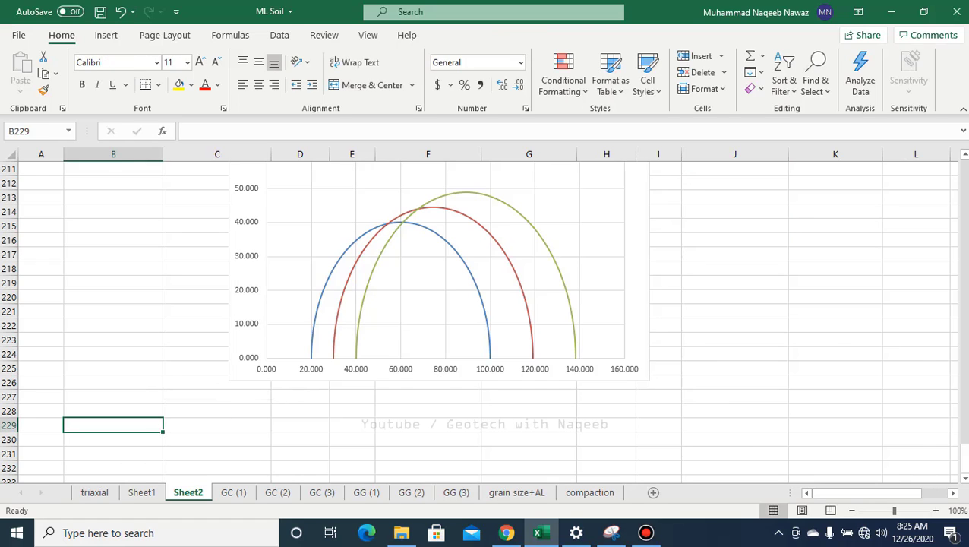
pyautogui.write('0')
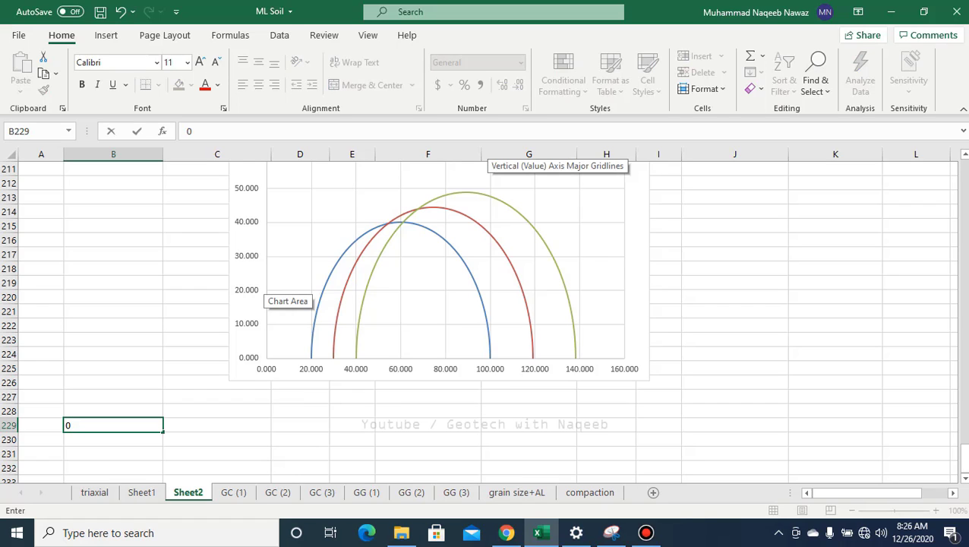
pyautogui.press('Tab')
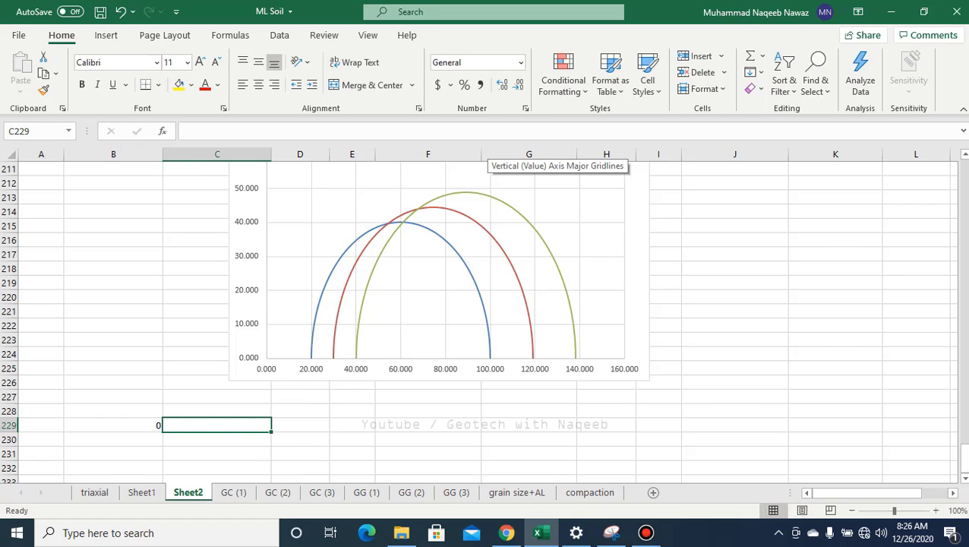
pyautogui.write('24')
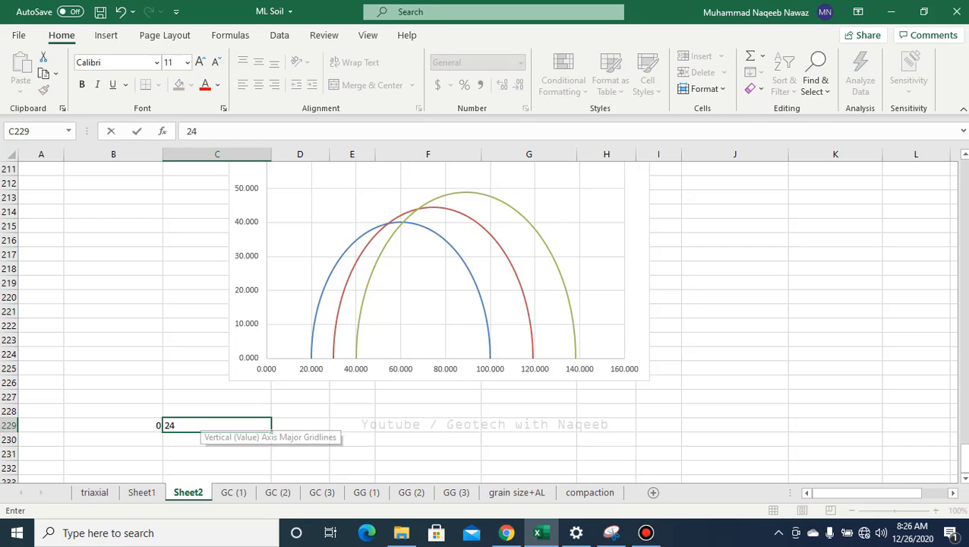
pyautogui.press('Return')
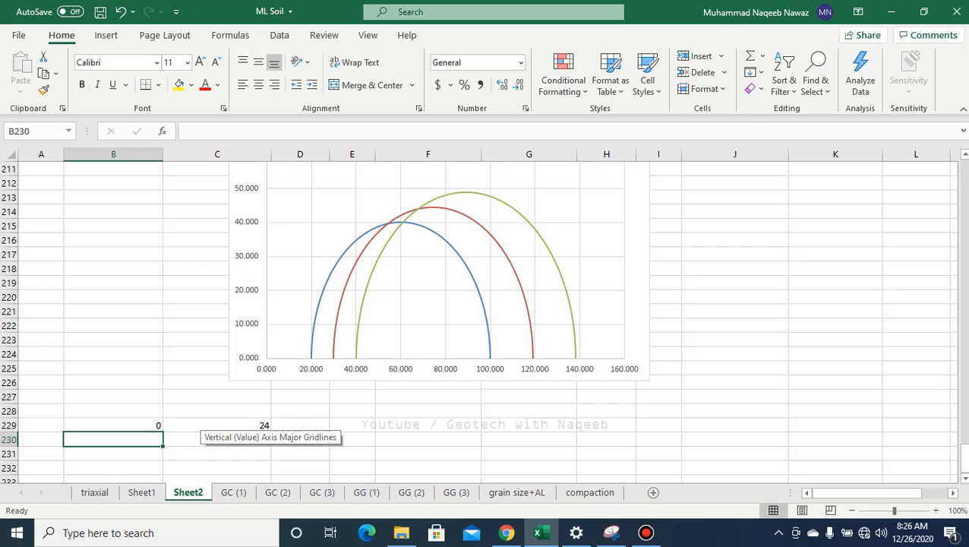
pyautogui.write('100')
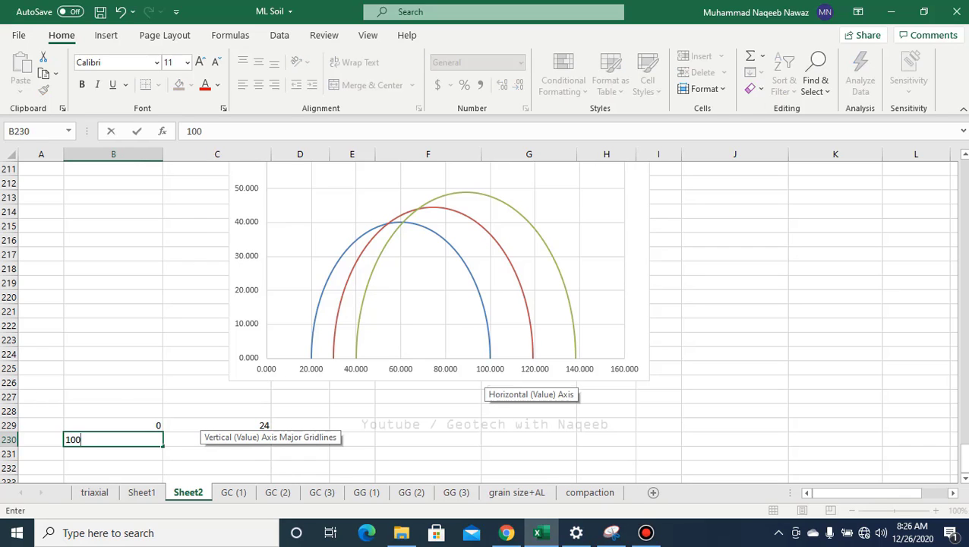
pyautogui.press('Tab')
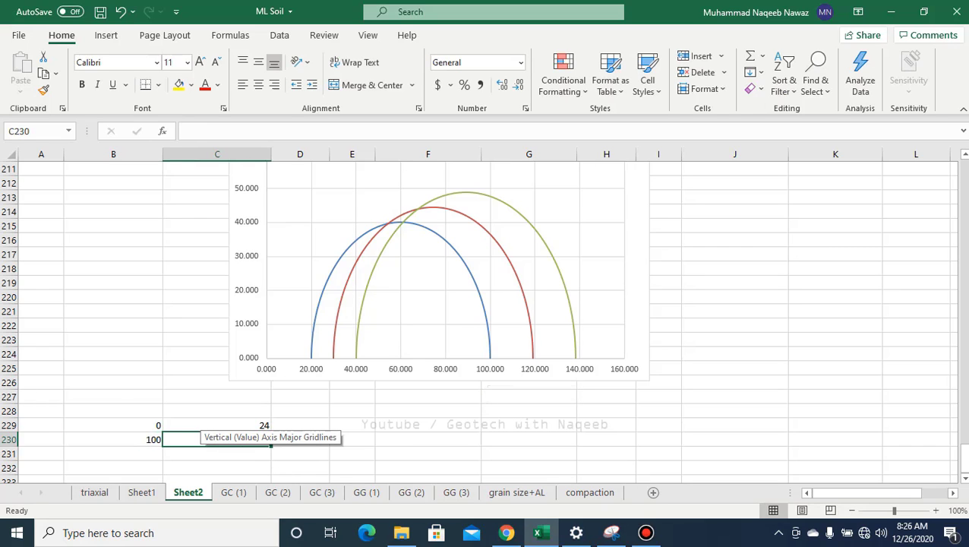
pyautogui.write('55')
pyautogui.press('Return')
pyautogui.press('Up')
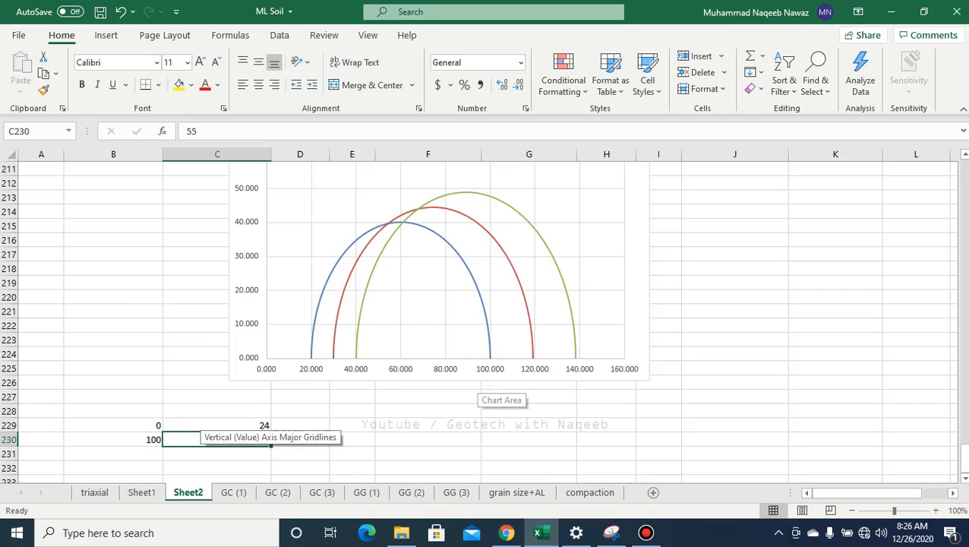
# Add a chart series named "failure envelop" with B229:B230 as its X values.
pyautogui.click(427, 410)
pyautogui.scroll(2, 486, 319)
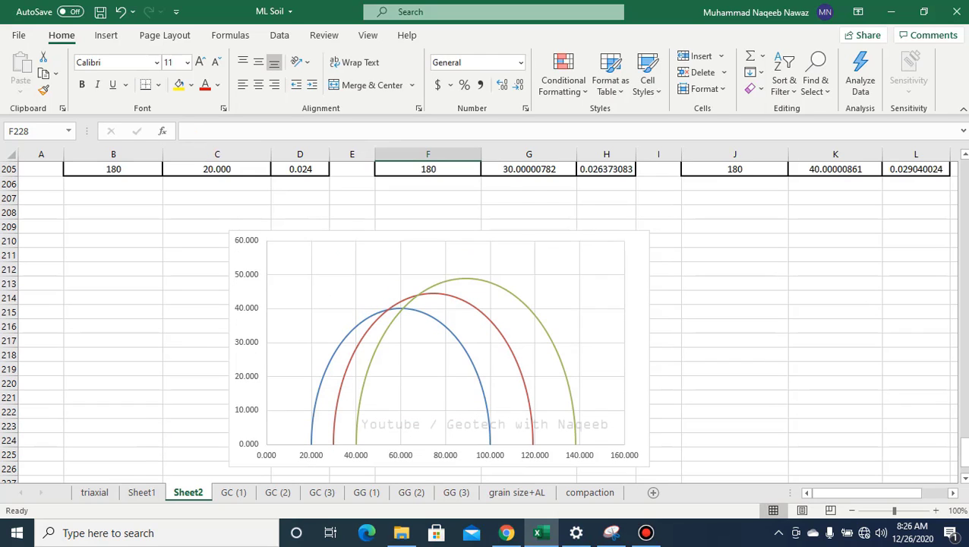
pyautogui.rightClick(566, 278)
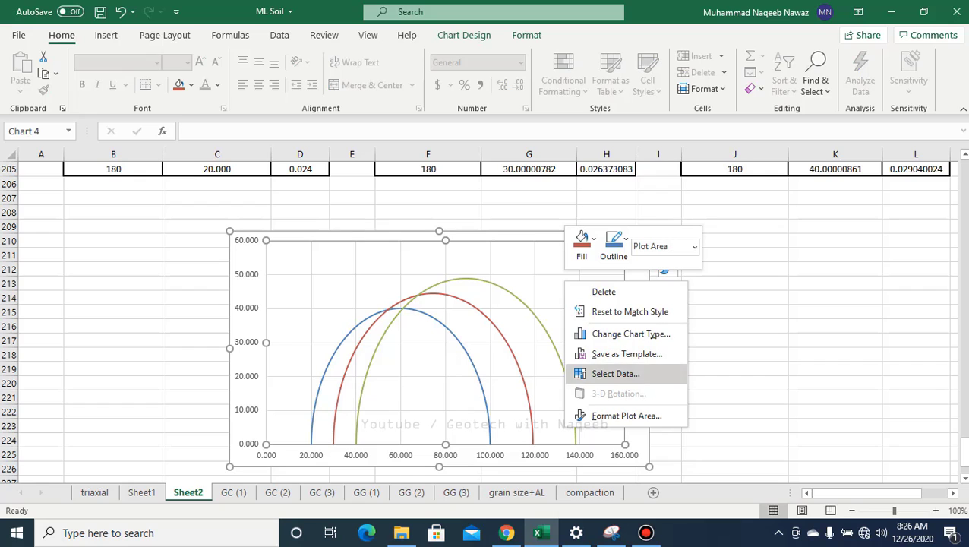
pyautogui.click(615, 373)
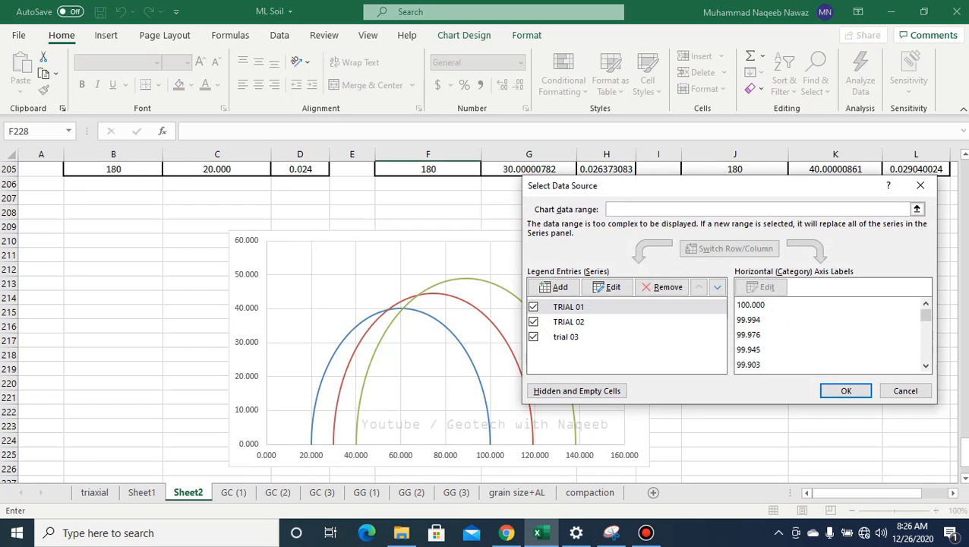
pyautogui.click(553, 287)
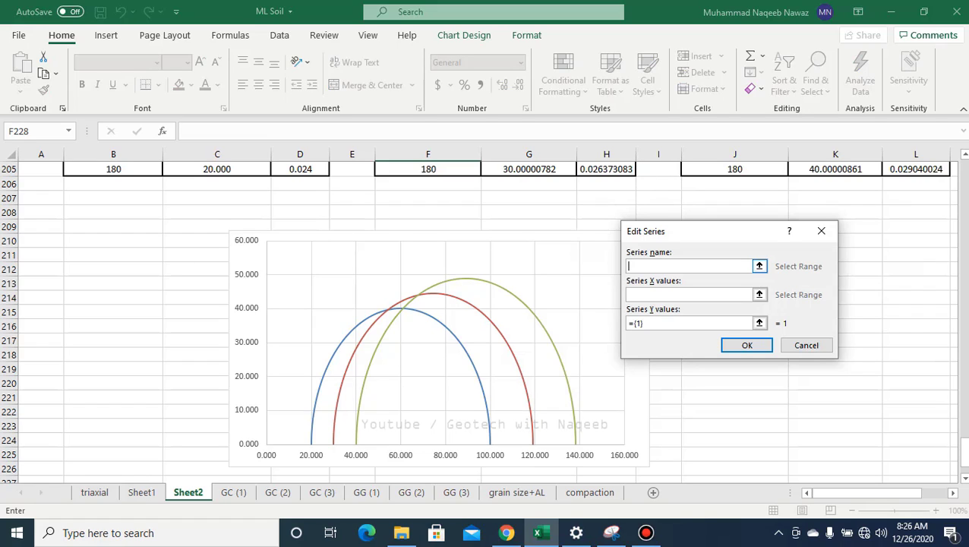
pyautogui.write('failure envelop')
pyautogui.click(759, 294)
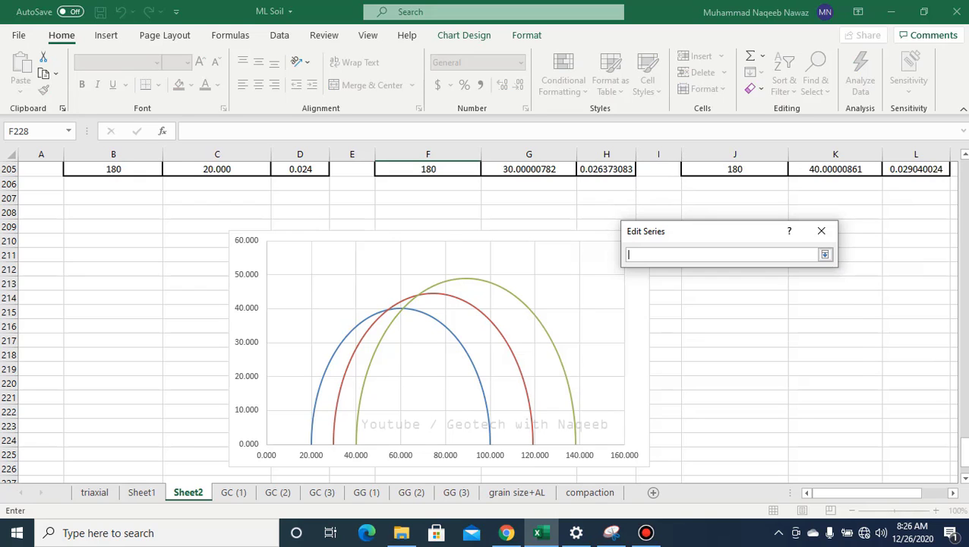
pyautogui.scroll(-2, 9, 439)
pyautogui.scroll(-1, 9, 438)
pyautogui.moveTo(137, 382); pyautogui.dragTo(144, 397)
pyautogui.click(824, 255)
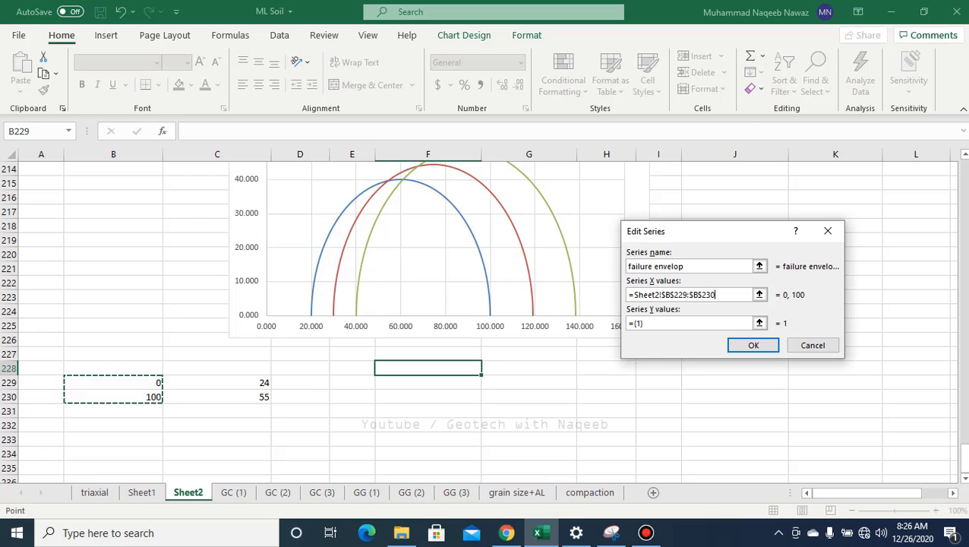
# Set the "failure envelop" series' Y values to C229:C230 and accept the chart's updated data source.
pyautogui.click(758, 323)
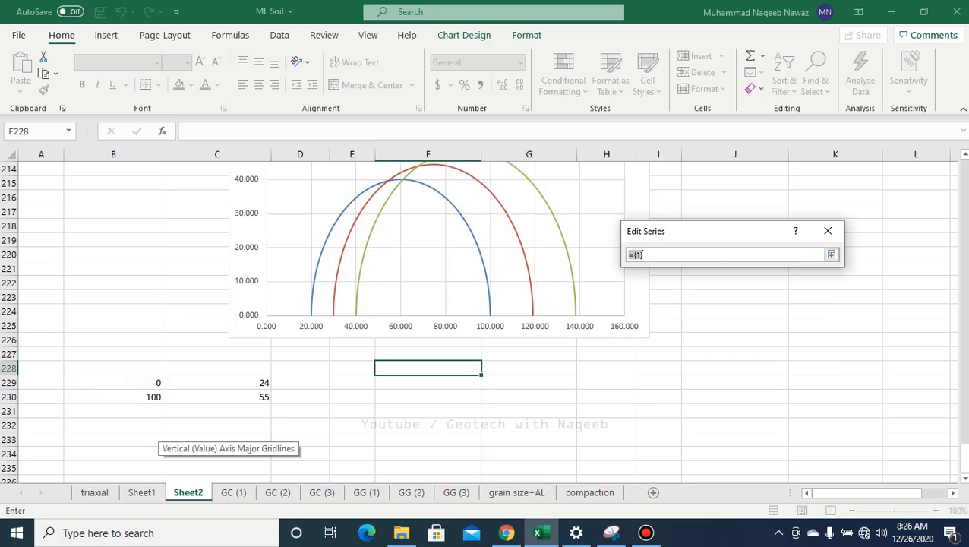
pyautogui.click(228, 382)
pyautogui.moveTo(228, 382); pyautogui.dragTo(228, 397)
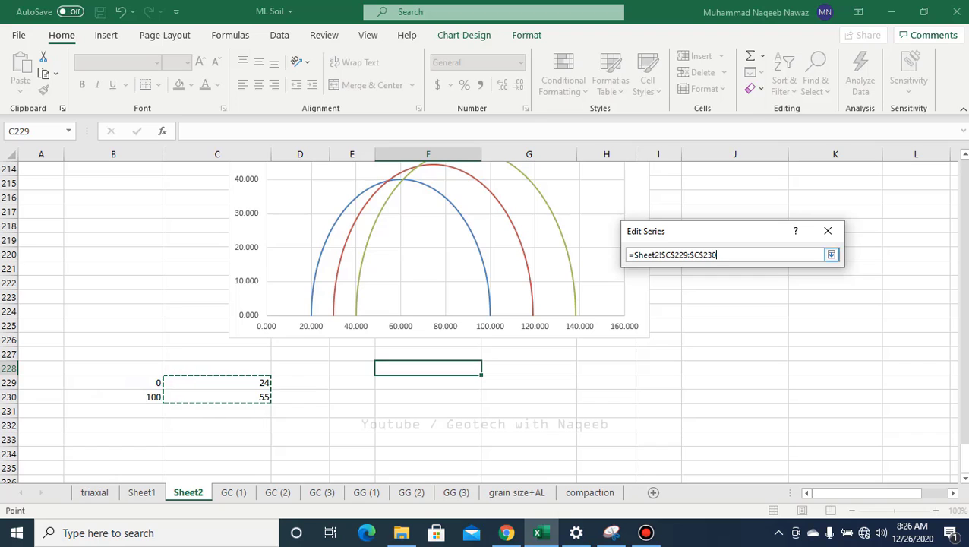
pyautogui.click(831, 254)
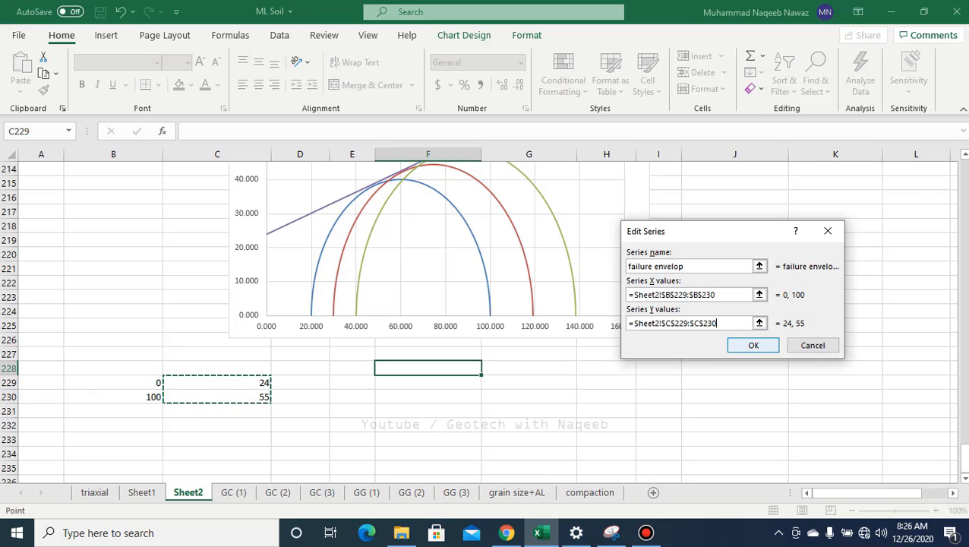
pyautogui.click(751, 343)
pyautogui.click(846, 390)
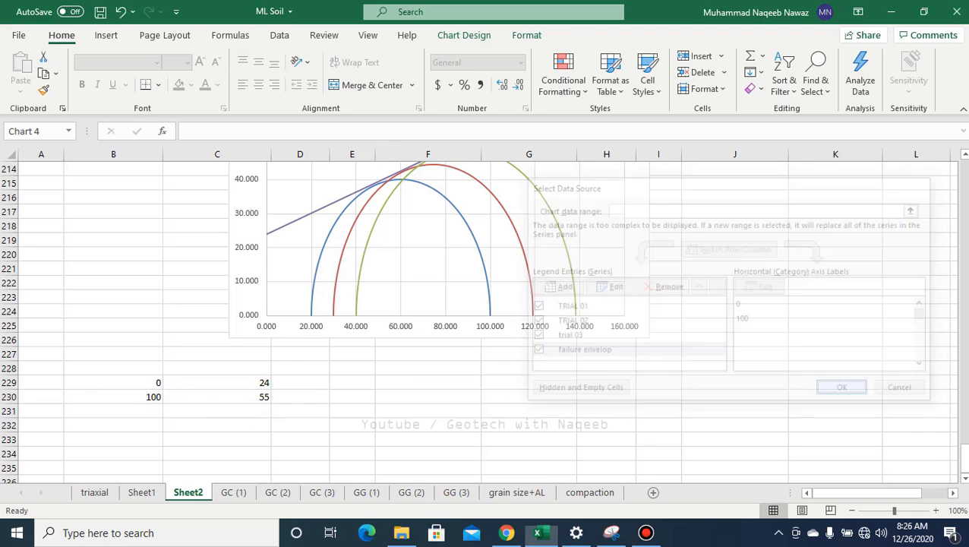
# Try 25 in C229 as the failure line's starting Y value and check the line against the circles.
pyautogui.scroll(-1, 645, 357)
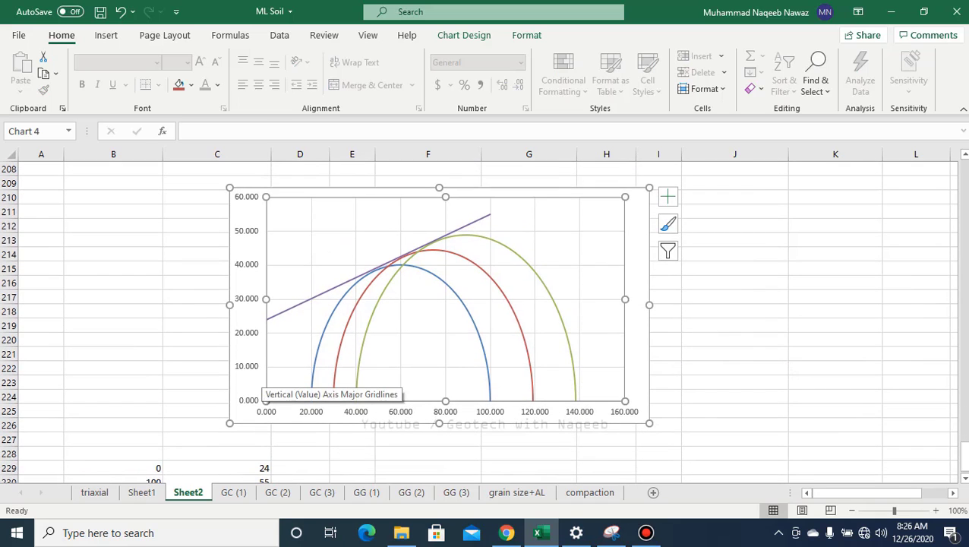
pyautogui.scroll(-2, 327, 379)
pyautogui.scroll(1, 327, 402)
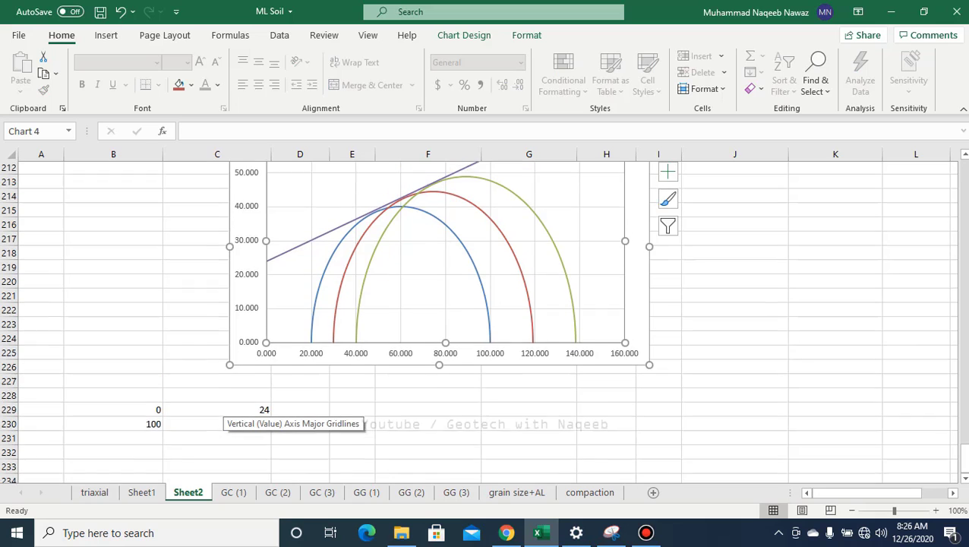
pyautogui.click(217, 425)
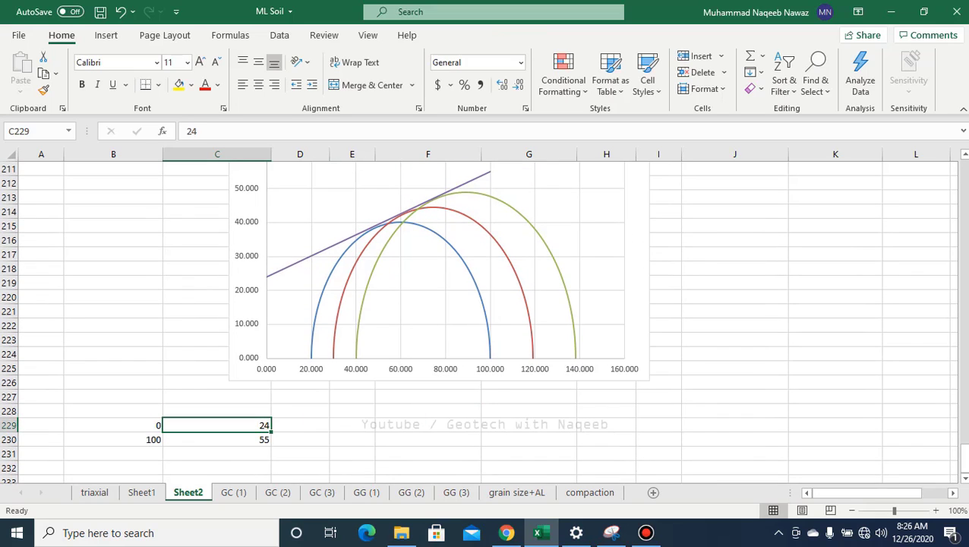
pyautogui.write('25')
pyautogui.press('Return')
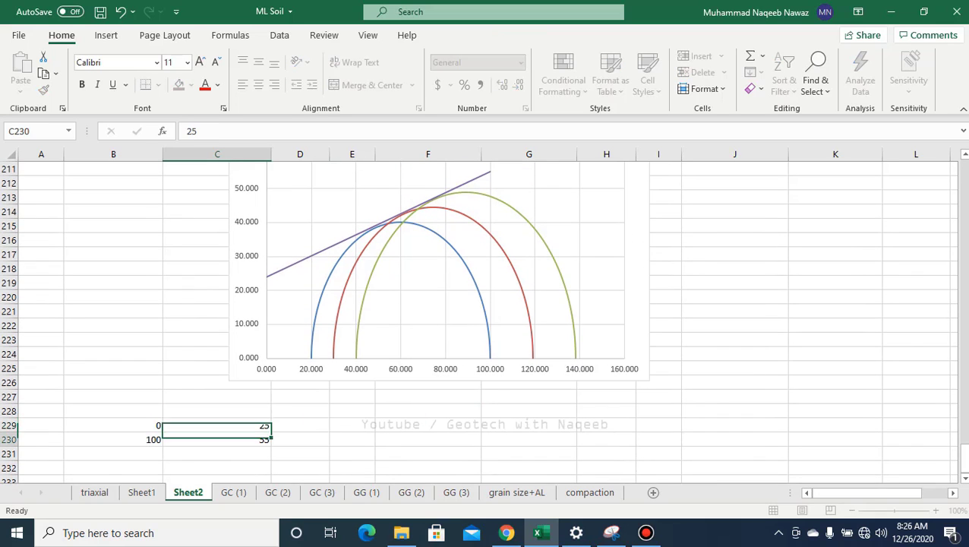
pyautogui.scroll(2, 351, 442)
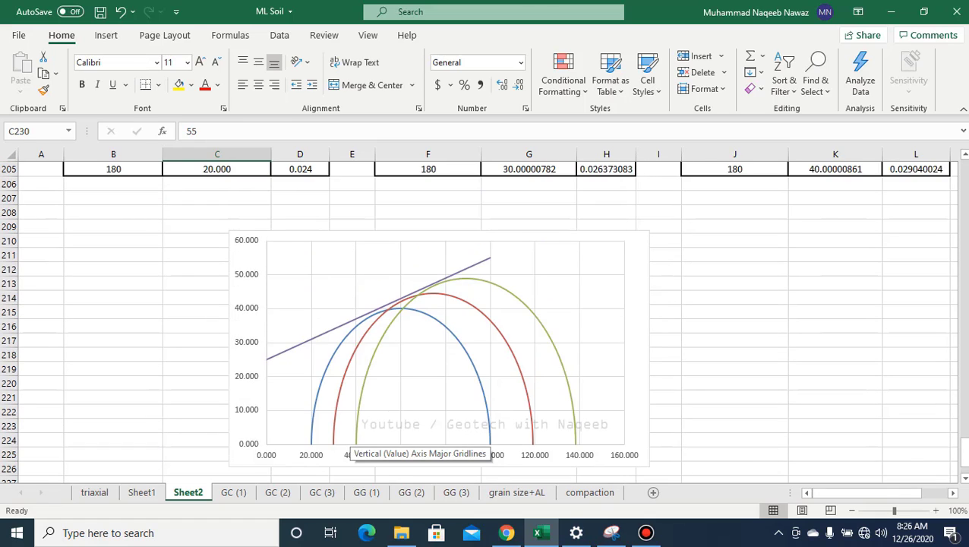
# Set the failure line's starting Y value in C229 back to 24.
pyautogui.scroll(-2, 351, 442)
pyautogui.click(216, 426)
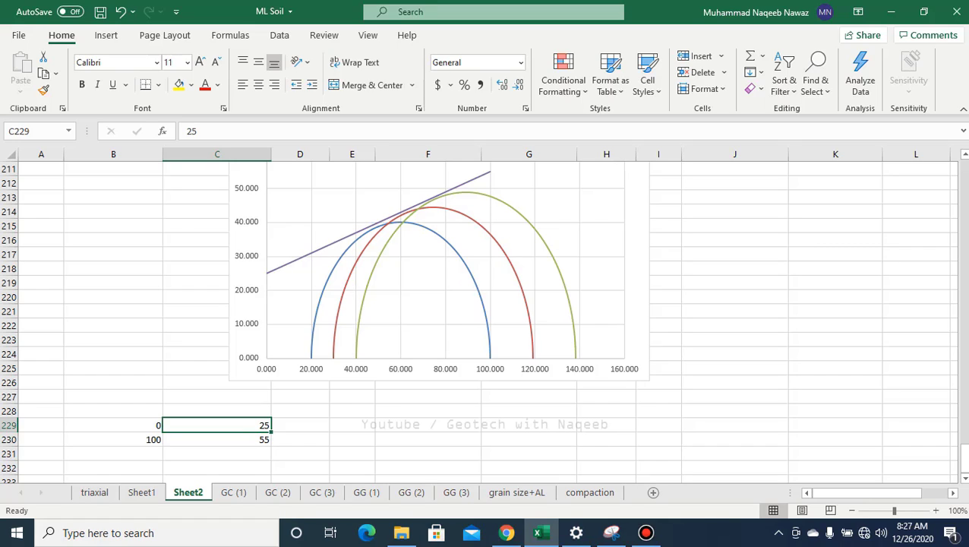
pyautogui.write('24')
pyautogui.press('Return')
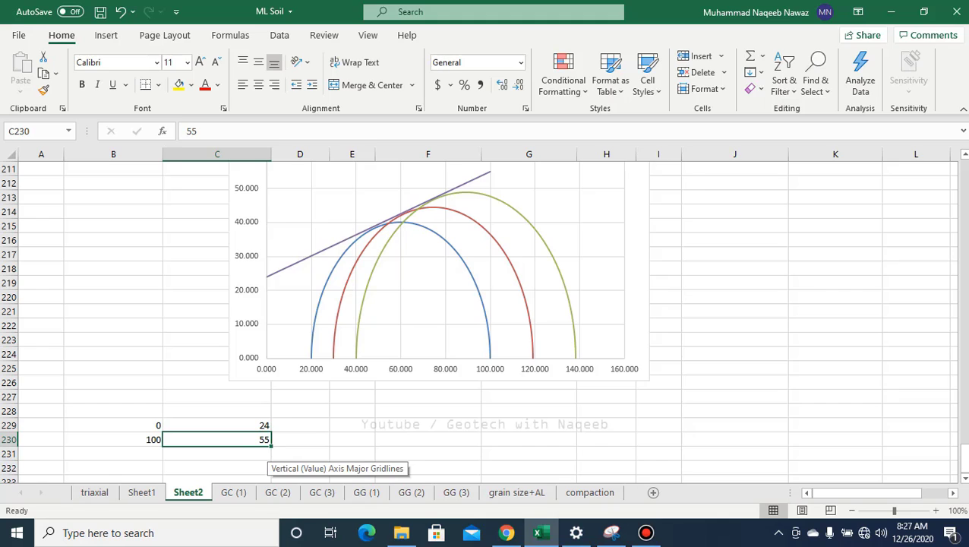
# Try 60 in C230 as the failure line's end Y value, and set it back to 55.
pyautogui.write('60')
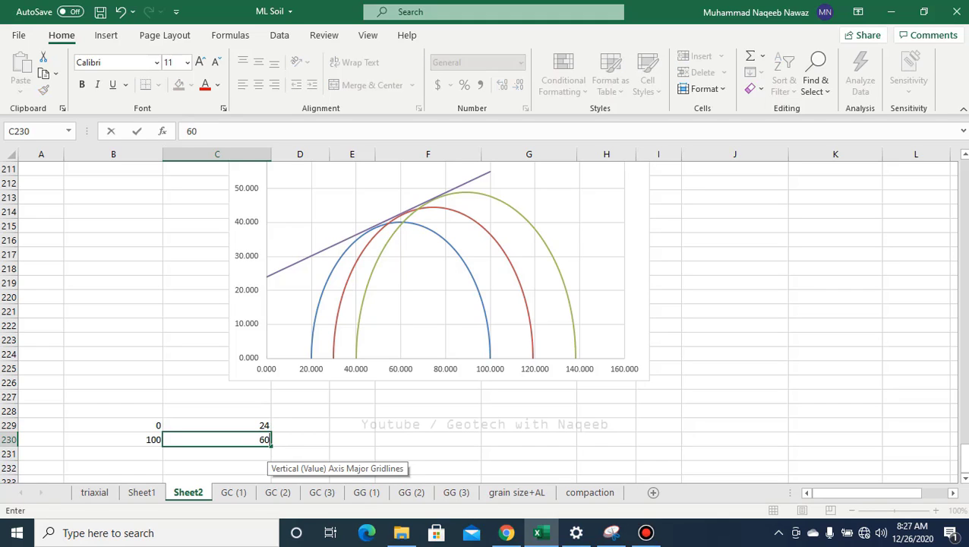
pyautogui.press('Return')
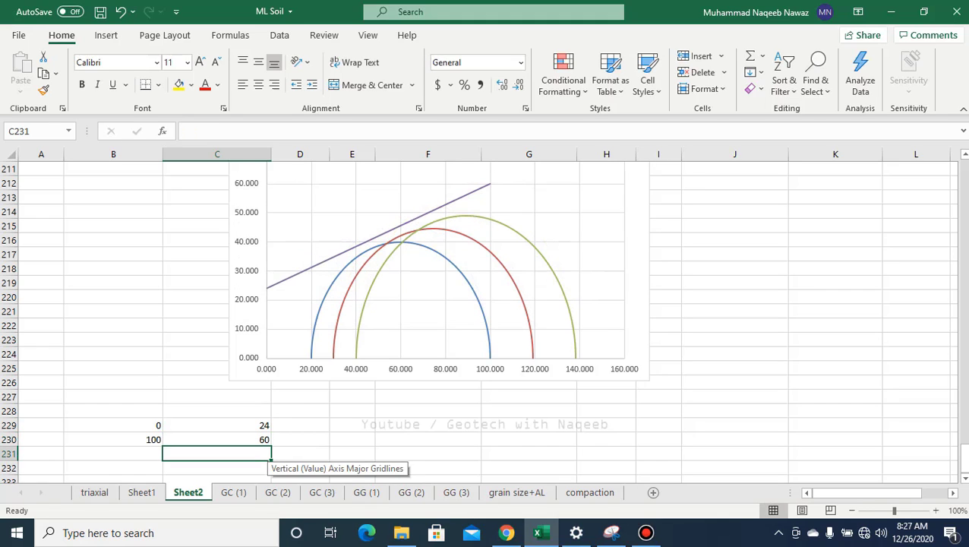
pyautogui.scroll(-1, 486, 318)
pyautogui.click(217, 397)
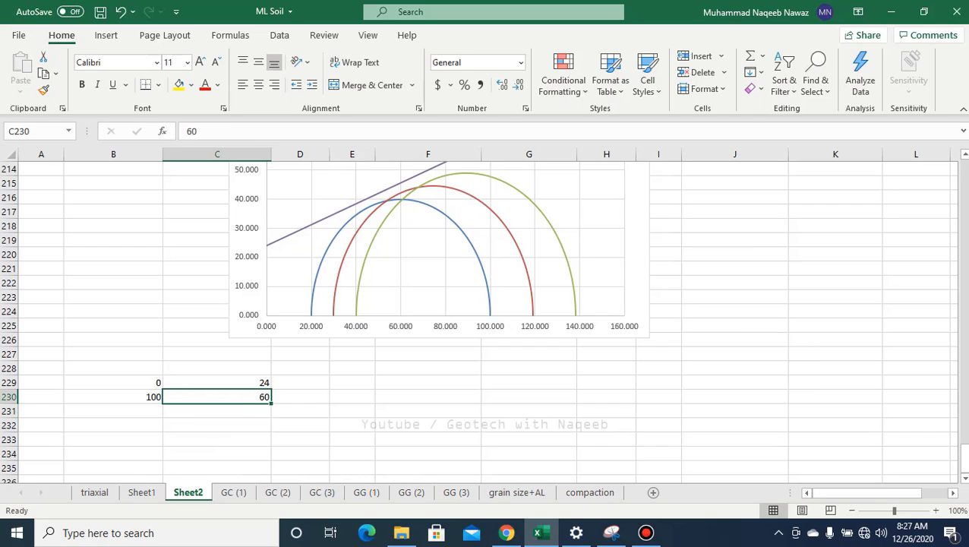
pyautogui.write('55')
pyautogui.press('Return')
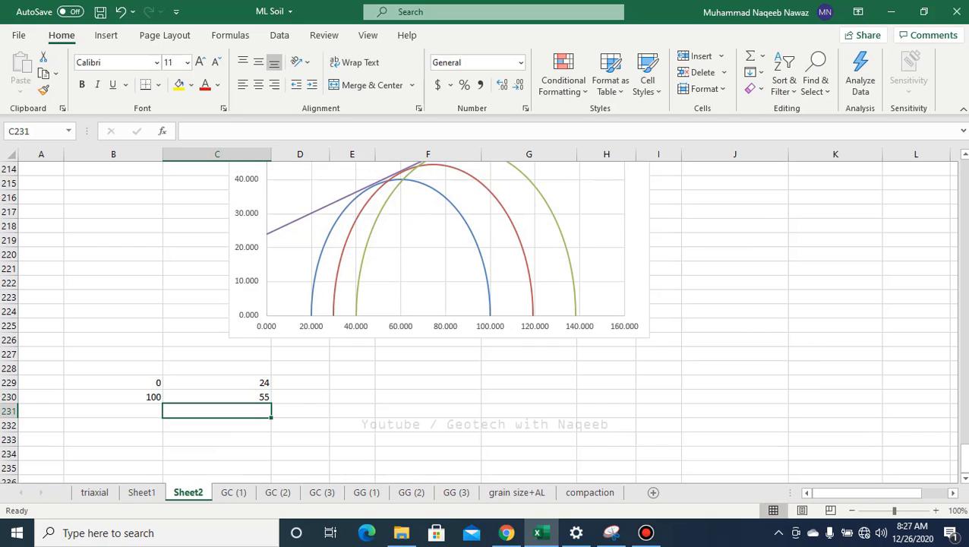
pyautogui.scroll(1, 486, 319)
pyautogui.scroll(3, 486, 319)
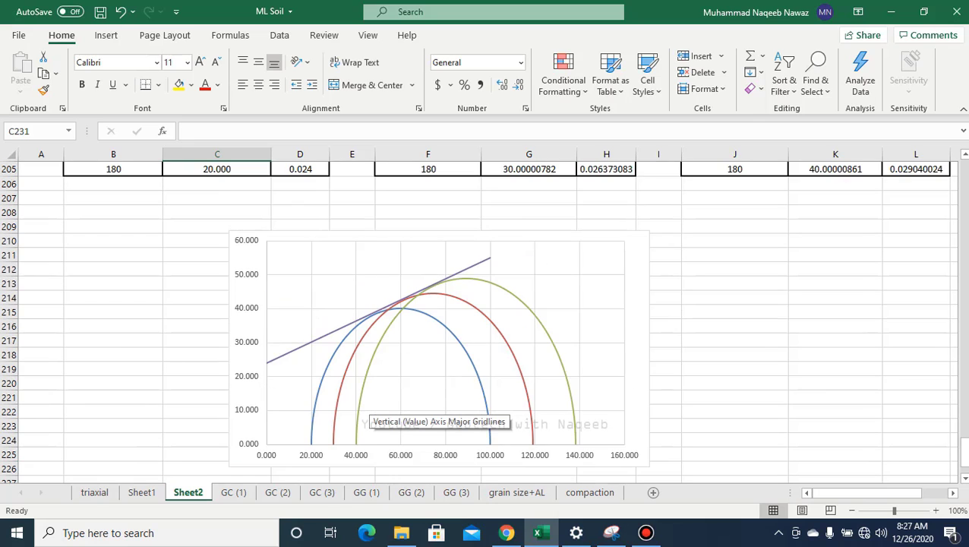
# Enlarge the Mohr's circle chart slightly in width and height.
pyautogui.scroll(-2, 439, 319)
pyautogui.click(439, 319)
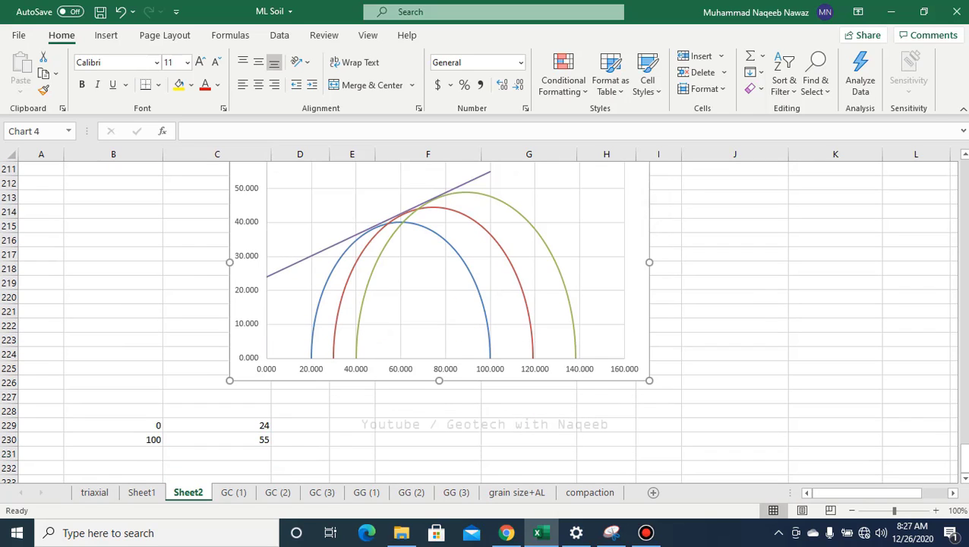
pyautogui.moveTo(650, 380); pyautogui.dragTo(684, 389)
pyautogui.scroll(2, 478, 319)
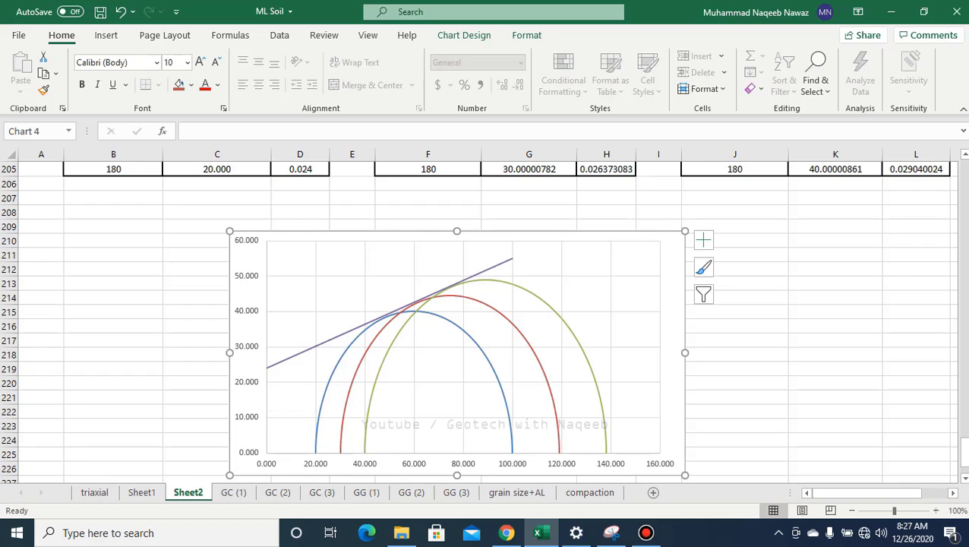
# Add a trendline to the "failure envelop" series and open its formatting options.
pyautogui.doubleClick(265, 368)
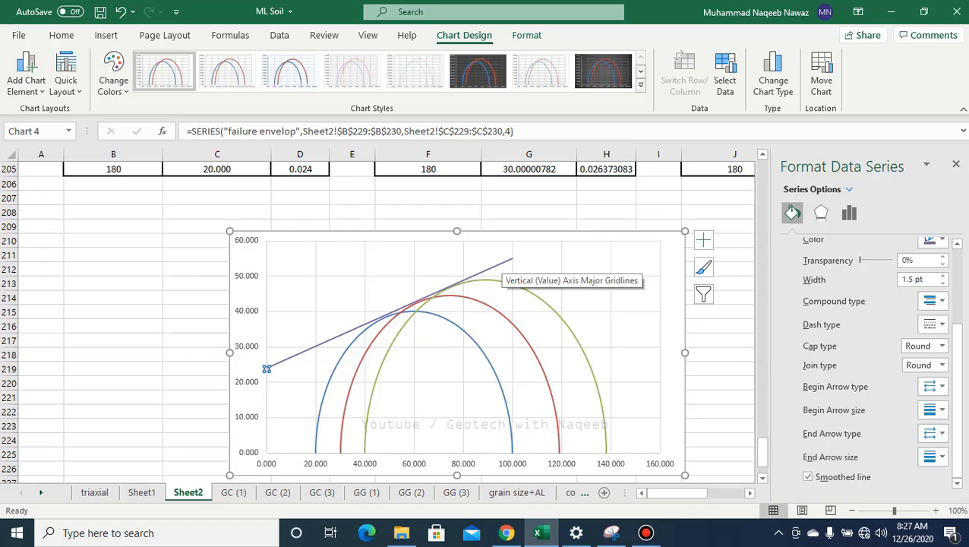
pyautogui.click(512, 259)
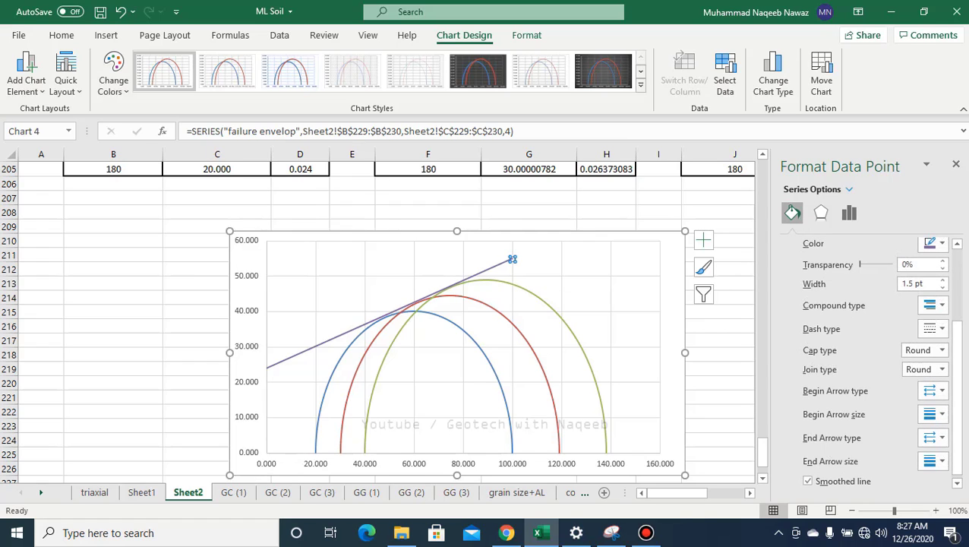
pyautogui.click(704, 240)
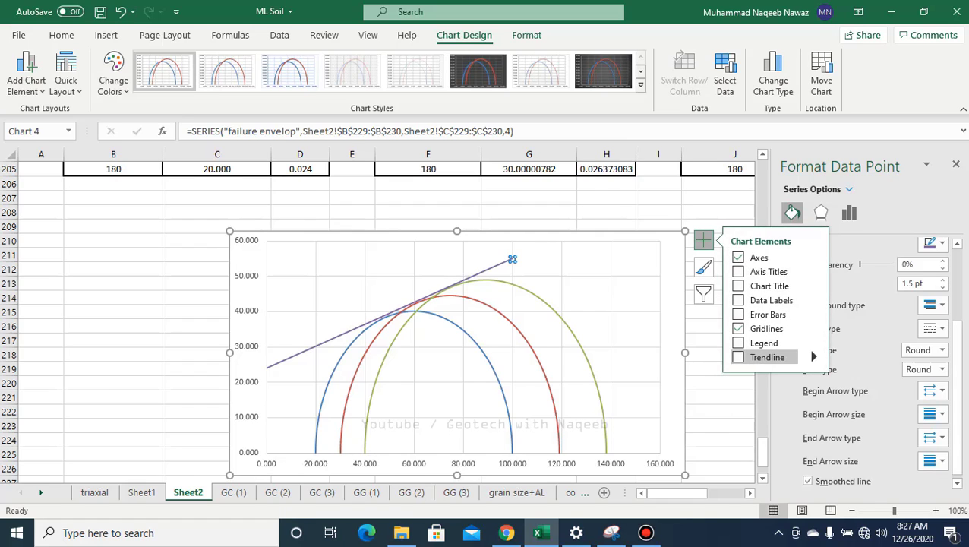
pyautogui.click(738, 356)
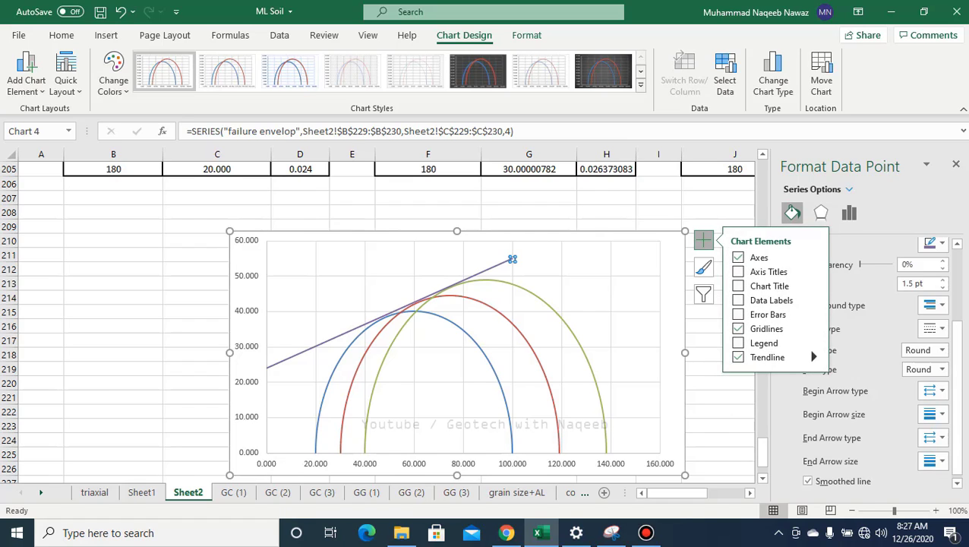
pyautogui.click(813, 356)
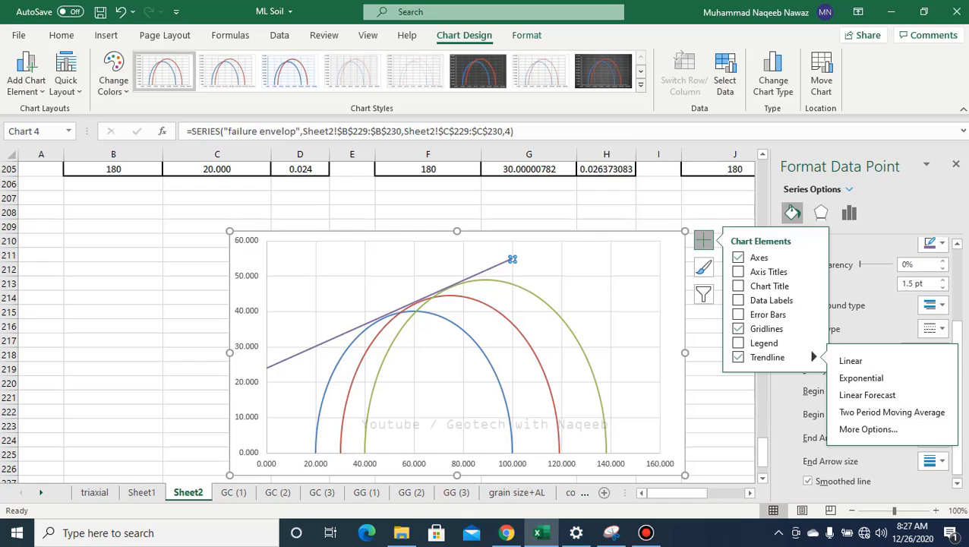
pyautogui.click(867, 429)
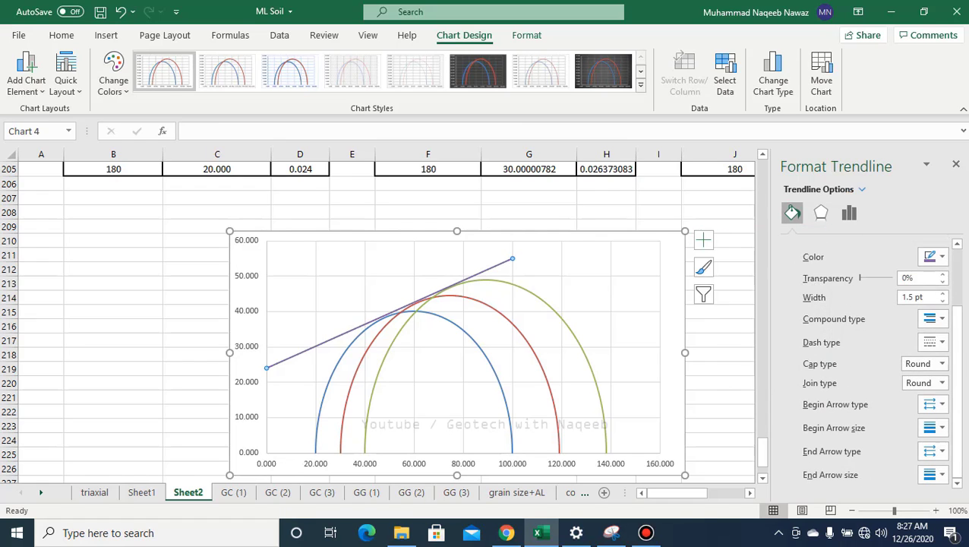
pyautogui.click(719, 383)
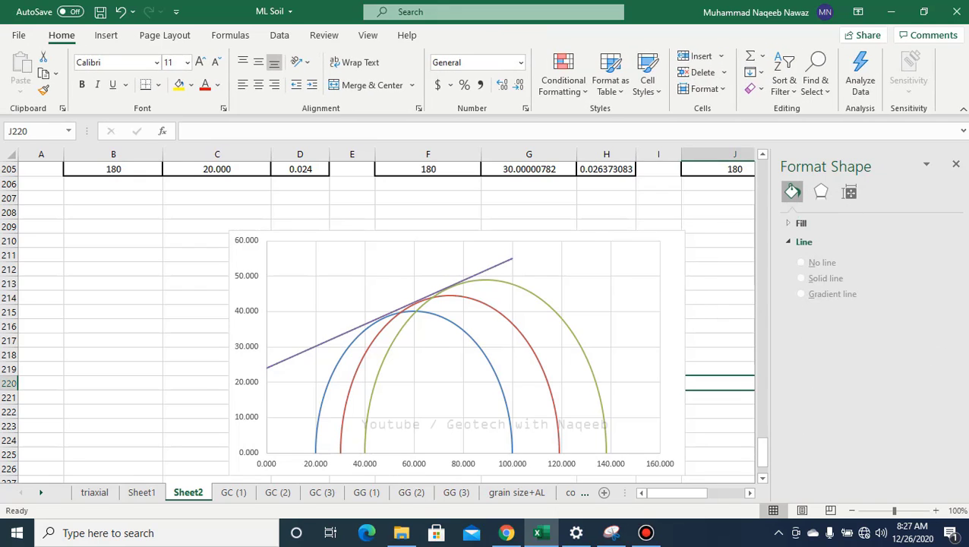
# Add a linear trendline based on the "failure envelop" series, and repeat the addition once more.
pyautogui.click(341, 334)
pyautogui.click(703, 240)
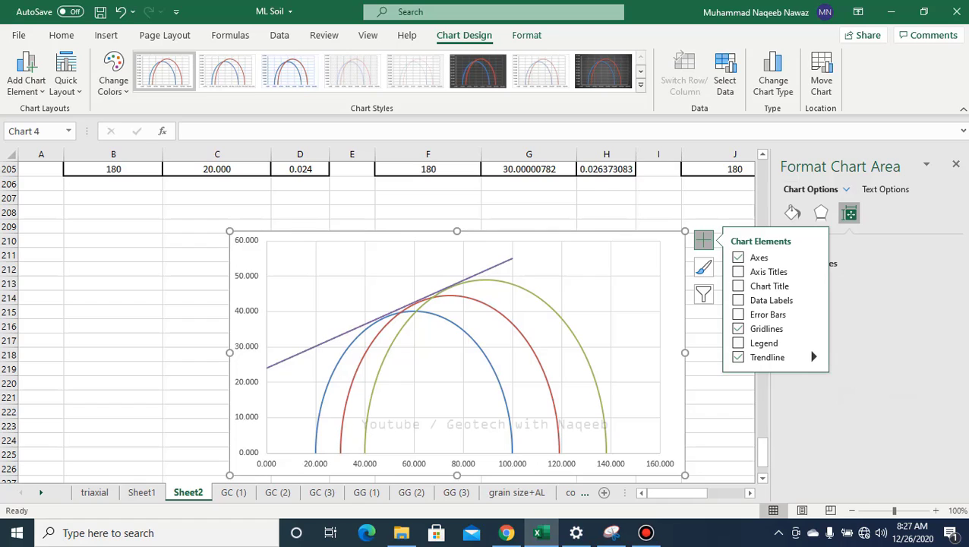
pyautogui.moveTo(813, 357)
pyautogui.click(850, 360)
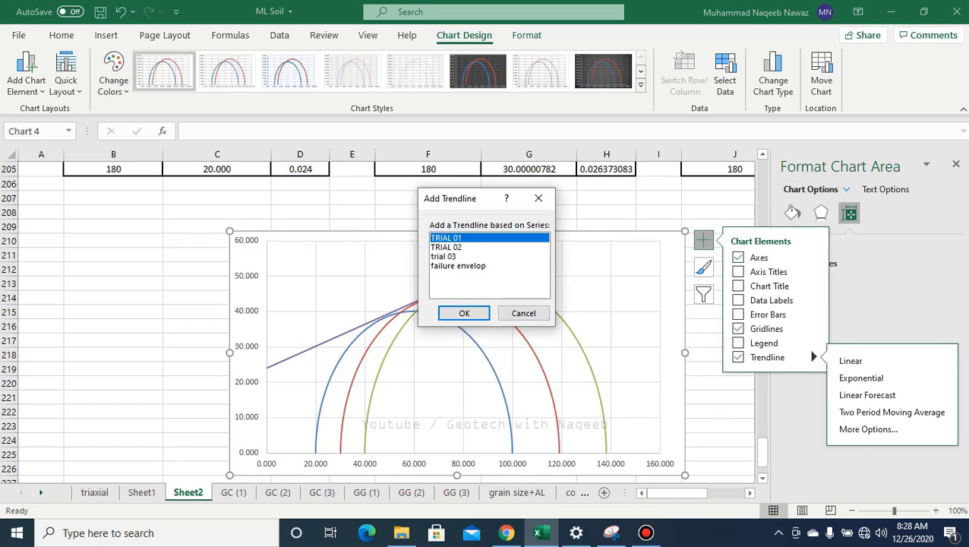
pyautogui.click(458, 266)
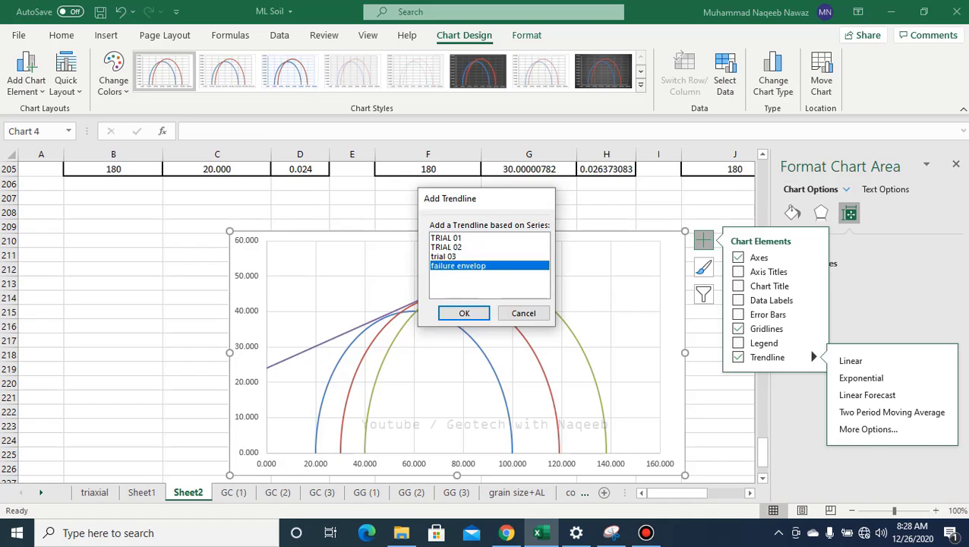
pyautogui.click(463, 313)
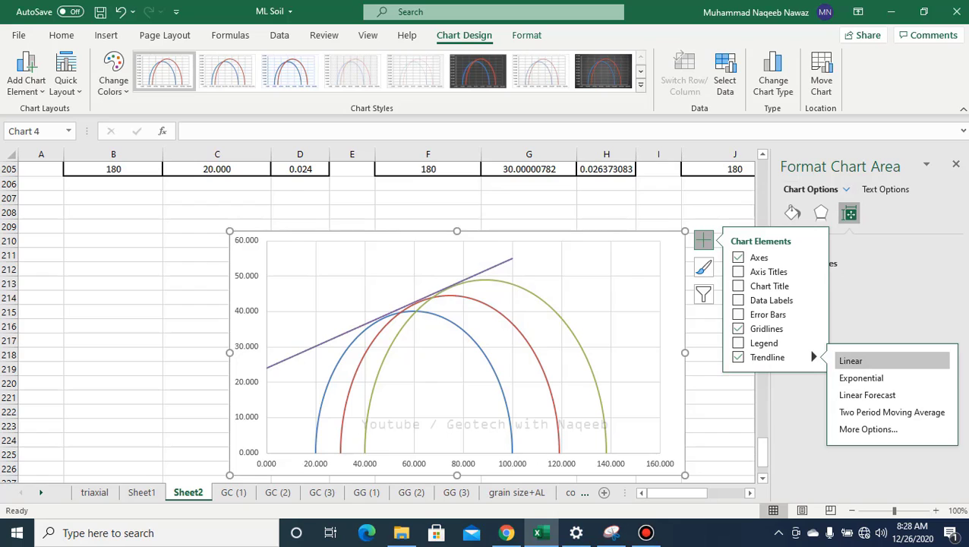
pyautogui.click(852, 360)
pyautogui.click(458, 266)
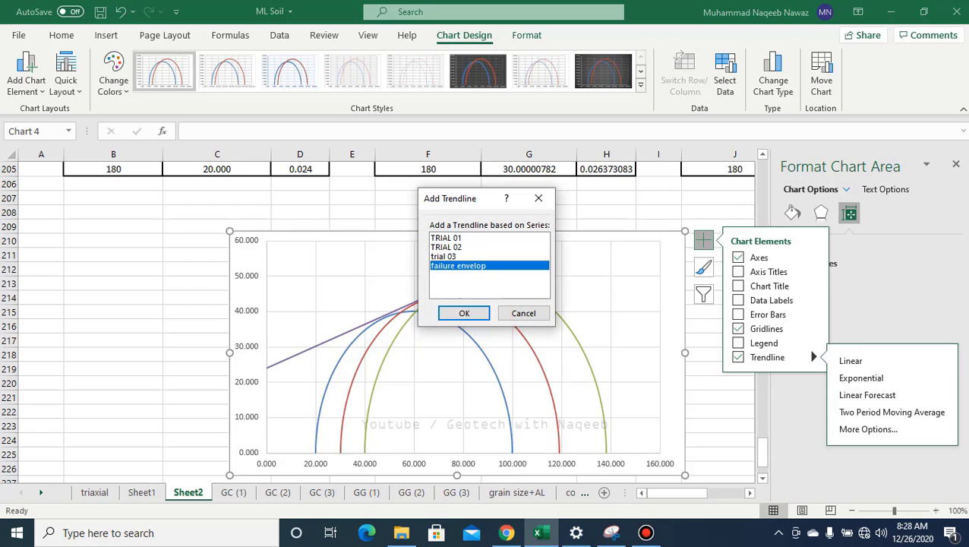
pyautogui.click(464, 312)
pyautogui.click(719, 383)
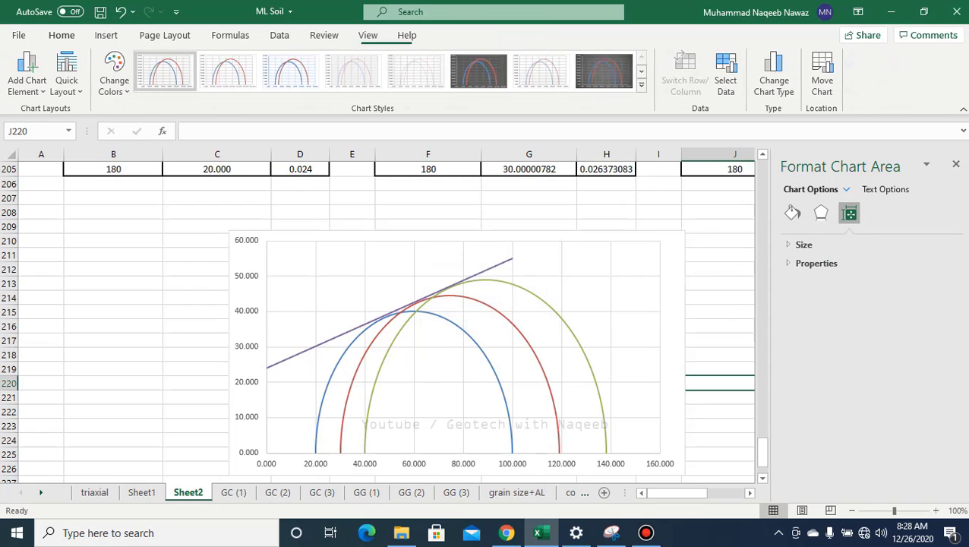
# Display the equation of the "failure envelop" trendline on the chart and select the equation label.
pyautogui.click(341, 334)
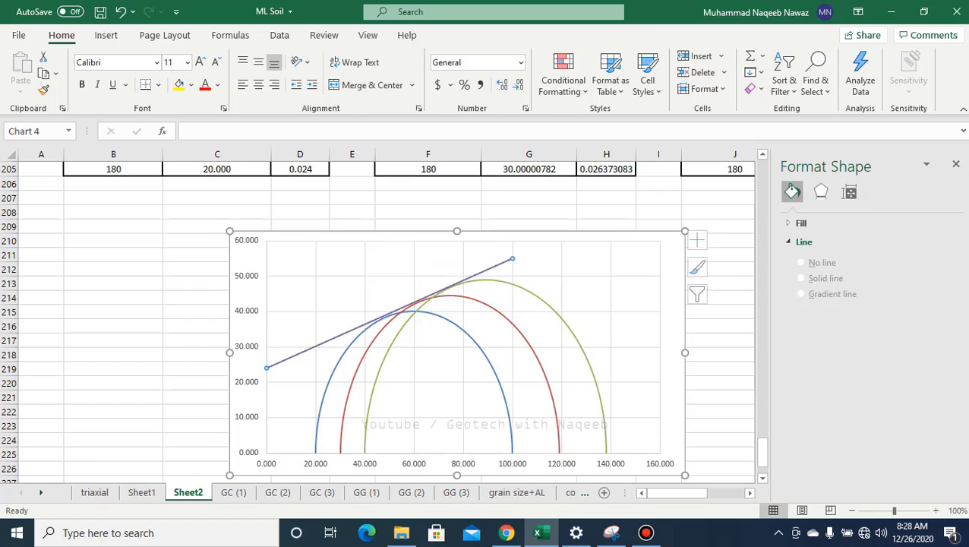
pyautogui.scroll(-3, 870, 353)
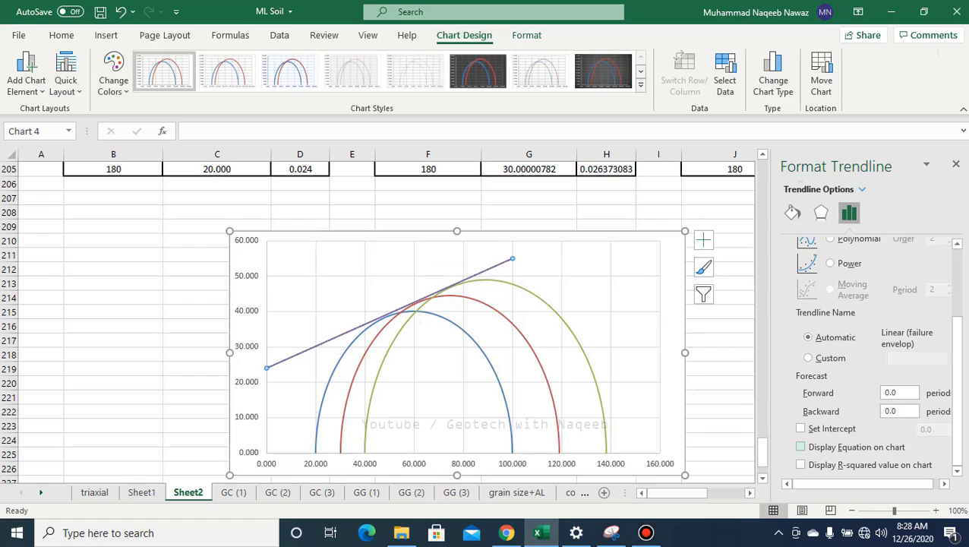
pyautogui.click(801, 447)
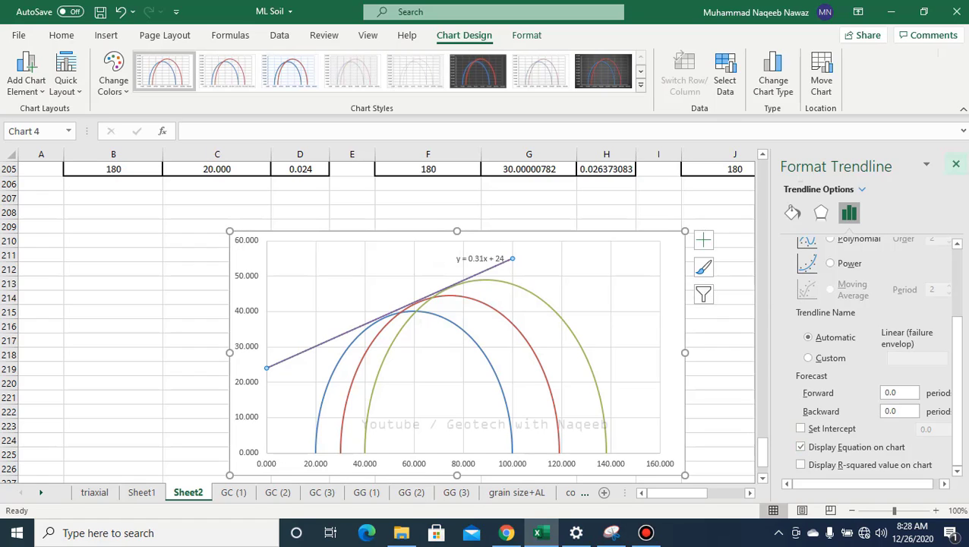
pyautogui.click(956, 163)
pyautogui.click(482, 258)
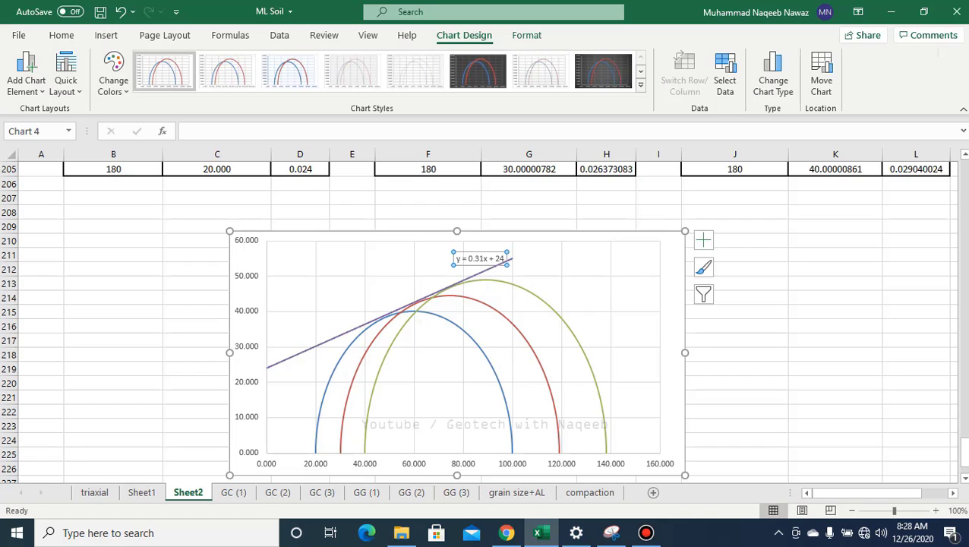
# Move the trendline equation label into the clear area above the failure envelope line, away from the line's upper end.
pyautogui.moveTo(482, 258); pyautogui.dragTo(389, 262)
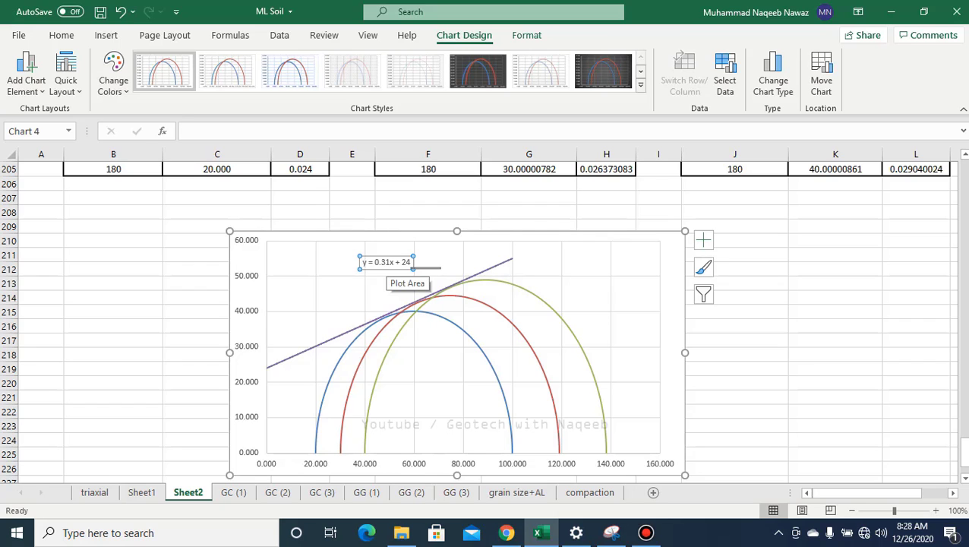
# Record the cohesion below the chart in row 232: "cohesion" in D232, 24 in E232 and the unit "kPa" in F232.
pyautogui.scroll(-5, 403, 274)
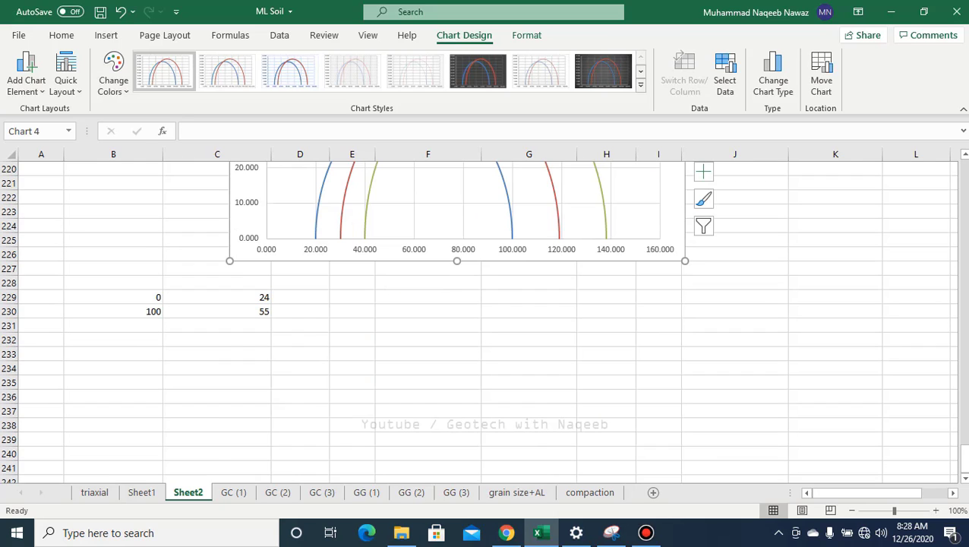
pyautogui.click(300, 339)
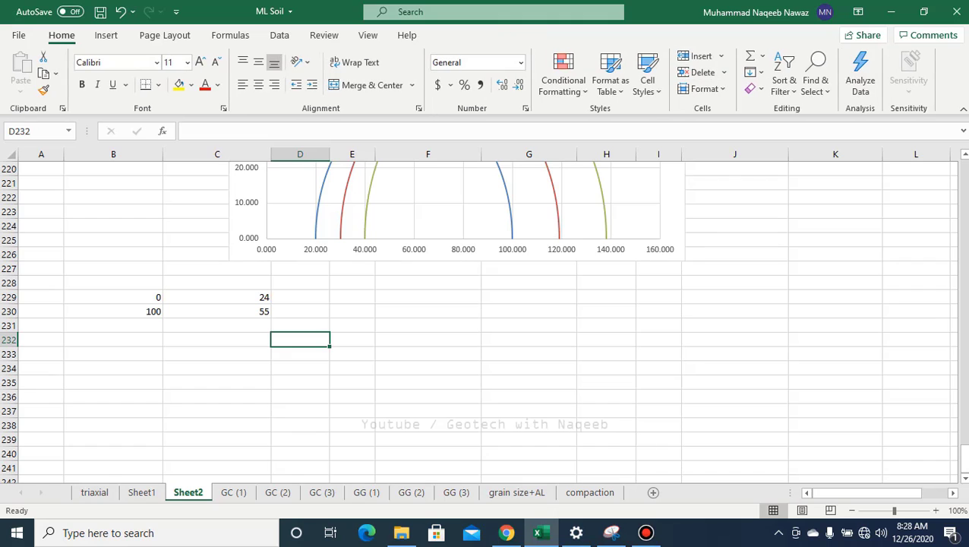
pyautogui.write('co')
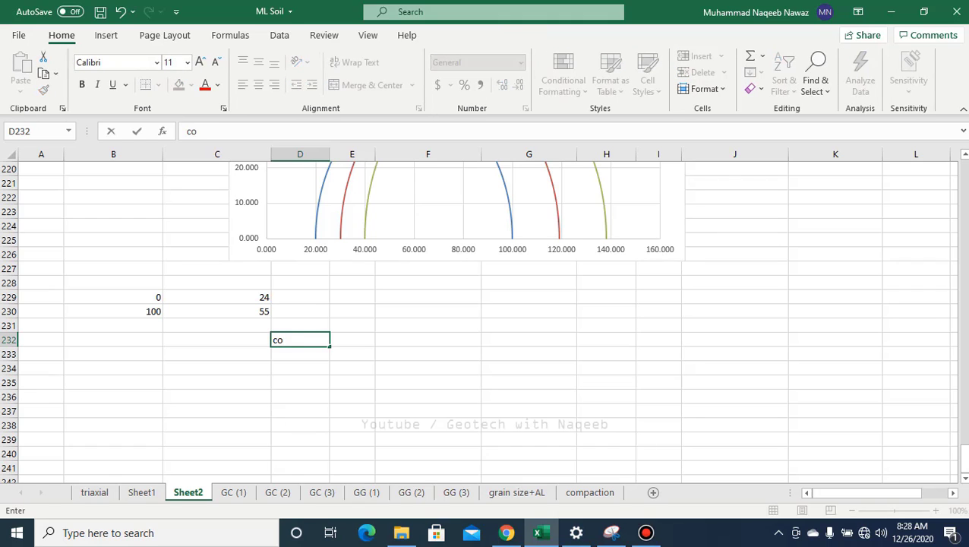
pyautogui.write('hesion')
pyautogui.press('Tab')
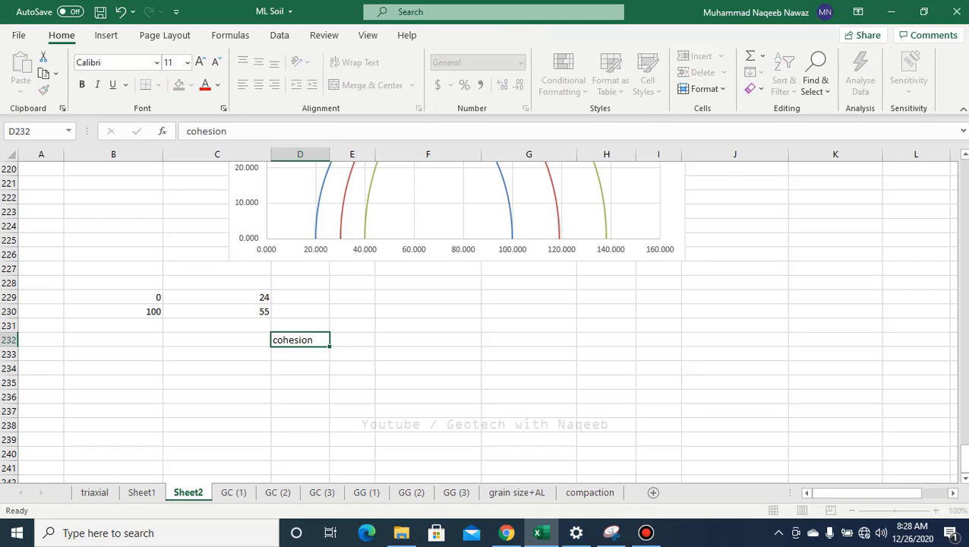
pyautogui.write('24')
pyautogui.press('Tab')
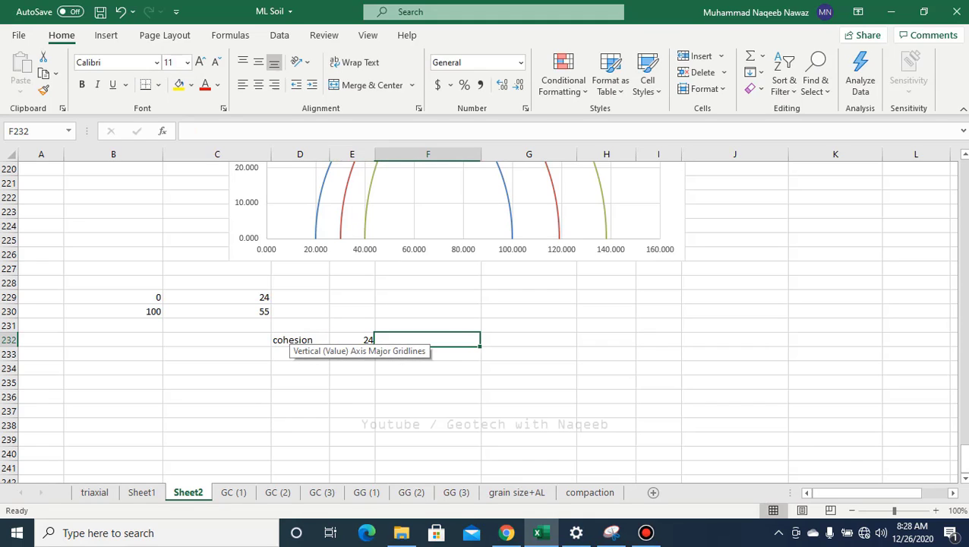
pyautogui.write('kPa')
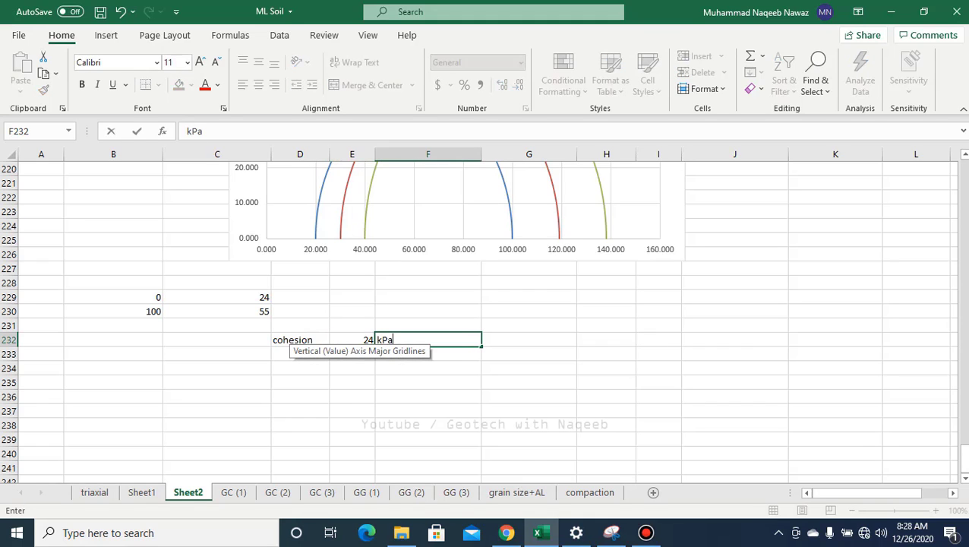
pyautogui.press('Return')
# Calculate the friction angle in degrees in E233 from the trendline slope with the formula =ATAN(0.31)*57.29.
pyautogui.press('Left')
pyautogui.press('Left')
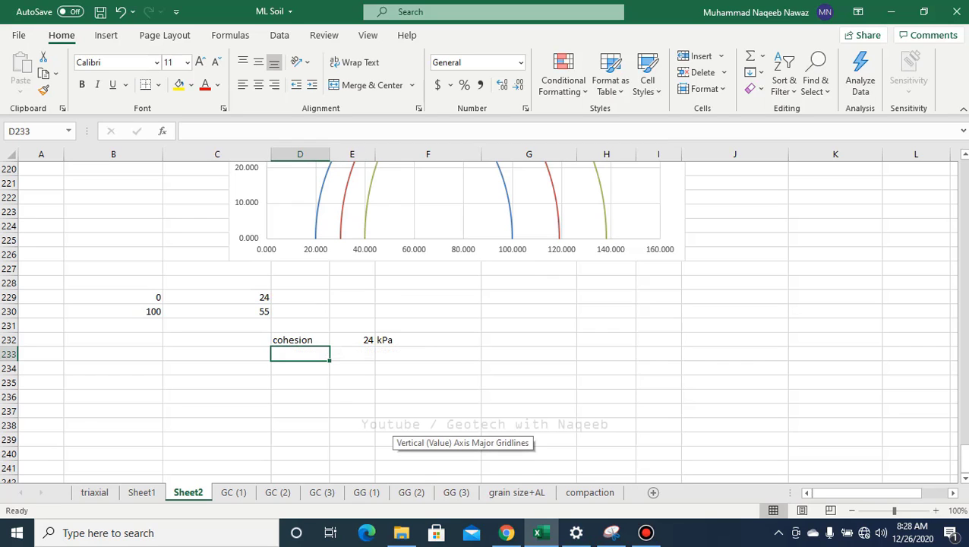
pyautogui.scroll(1, 456, 426)
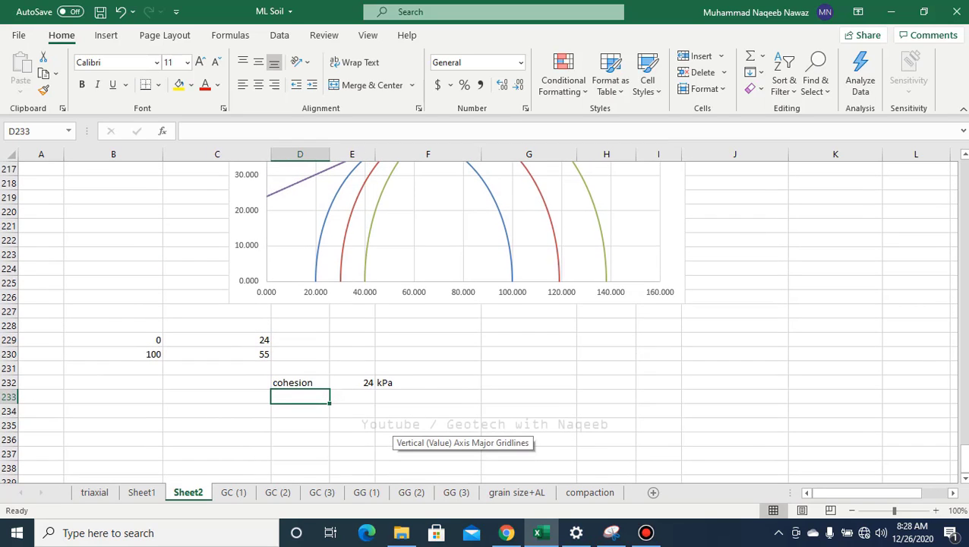
pyautogui.click(352, 397)
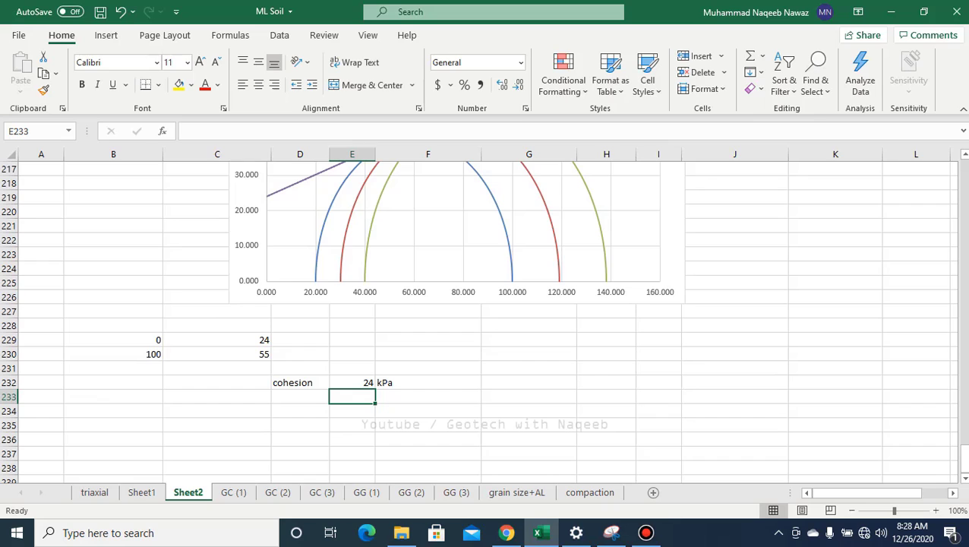
pyautogui.write('=At')
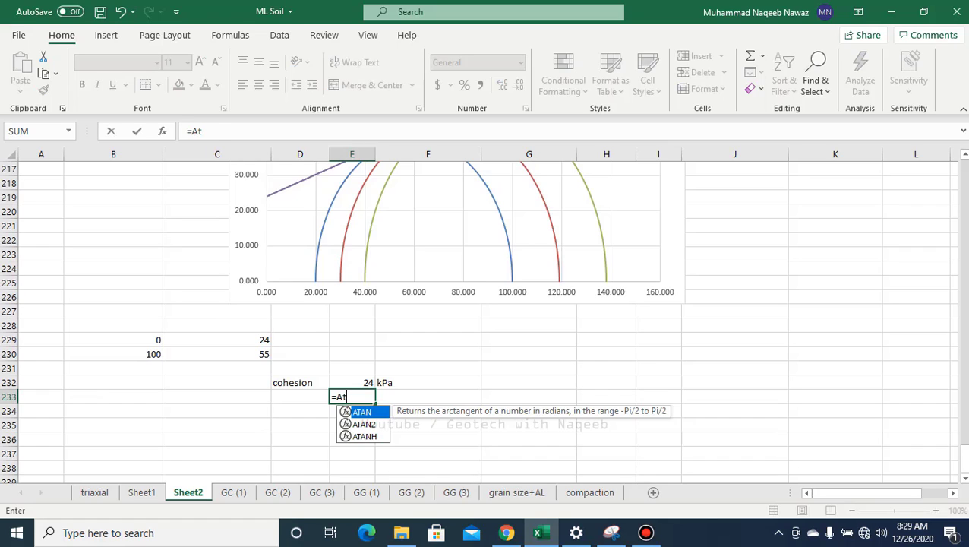
pyautogui.press('Tab')
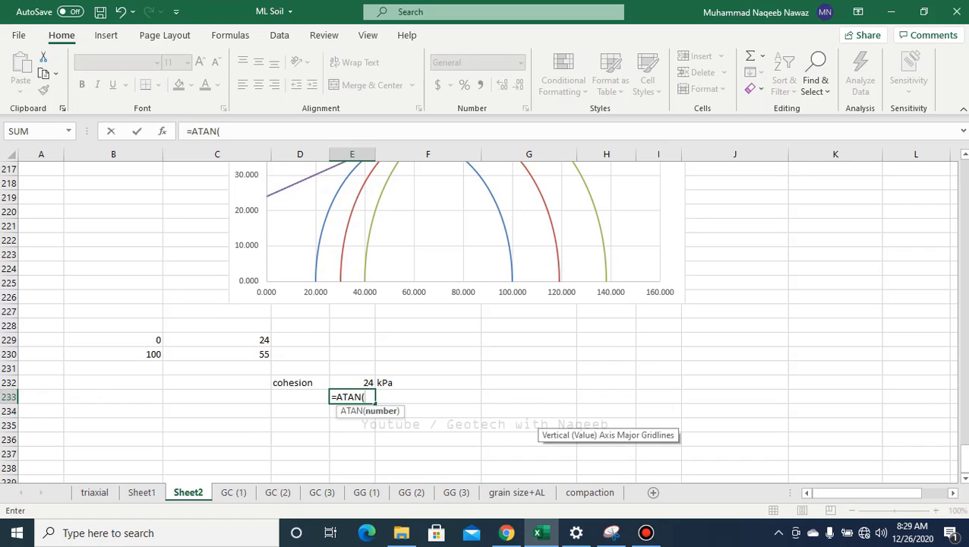
pyautogui.write('0.31)')
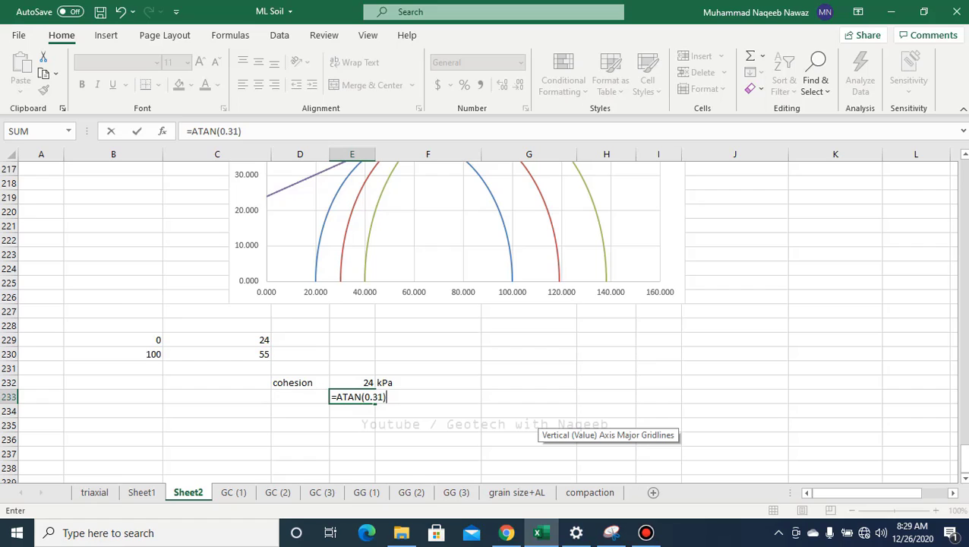
pyautogui.write('*57.1')
pyautogui.press('BackSpace')
pyautogui.write('29')
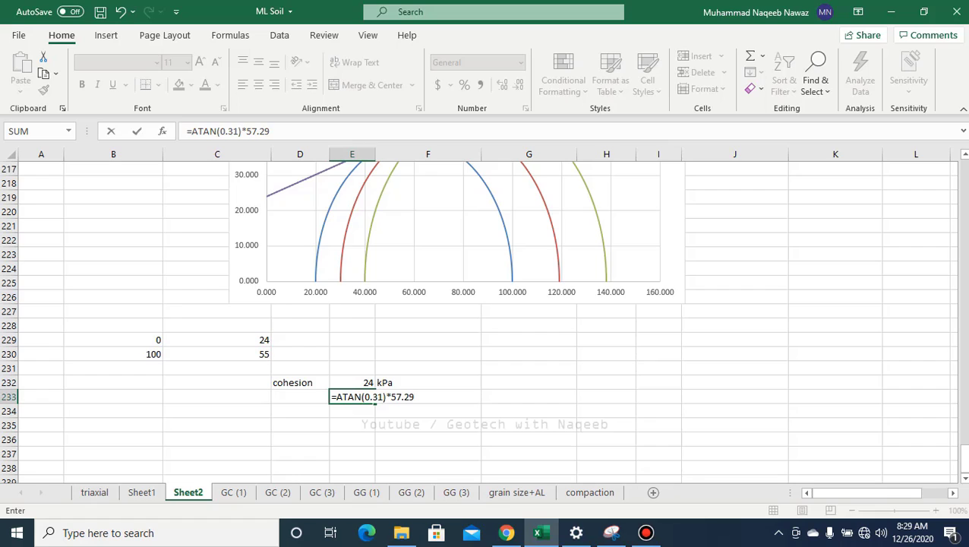
pyautogui.press('Return')
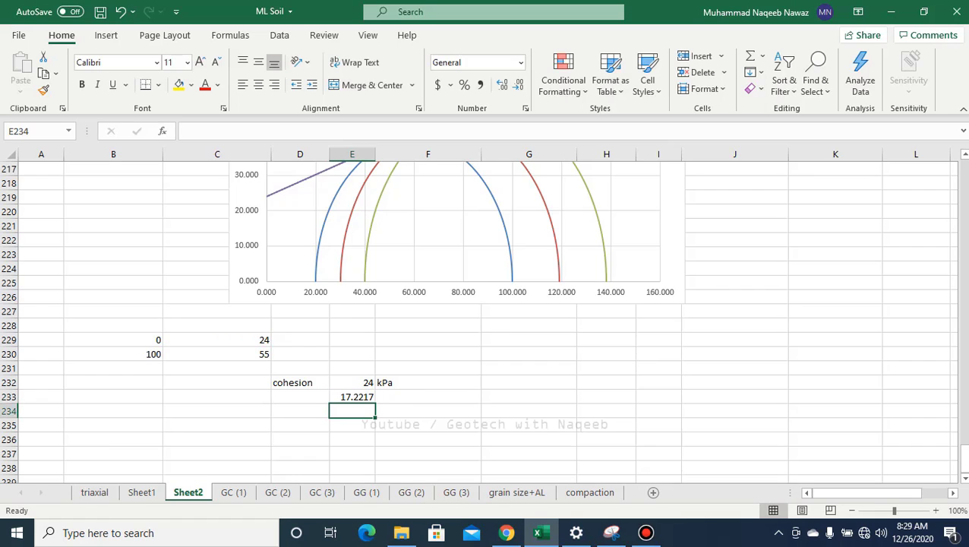
# Label the calculated angle by entering "Friction angle" in D233.
pyautogui.click(300, 396)
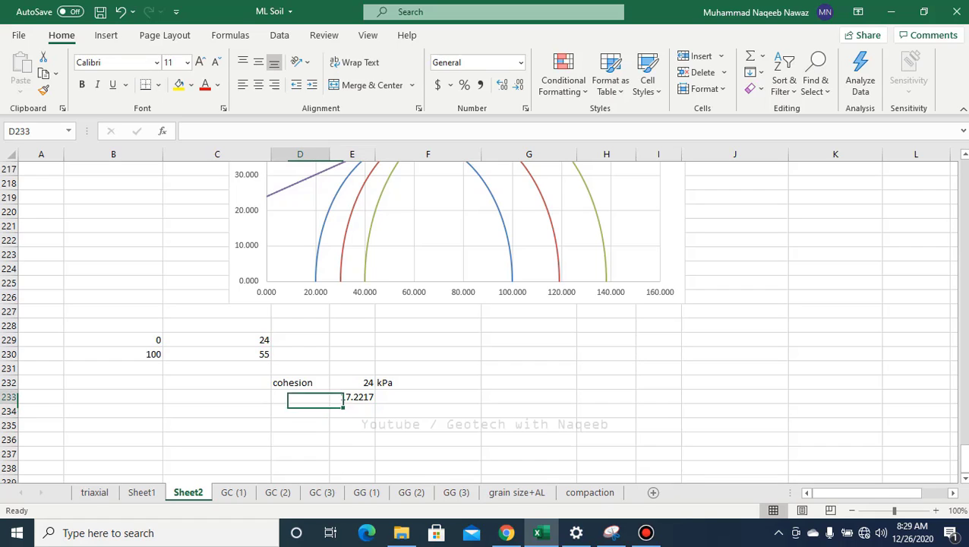
pyautogui.write('Frict')
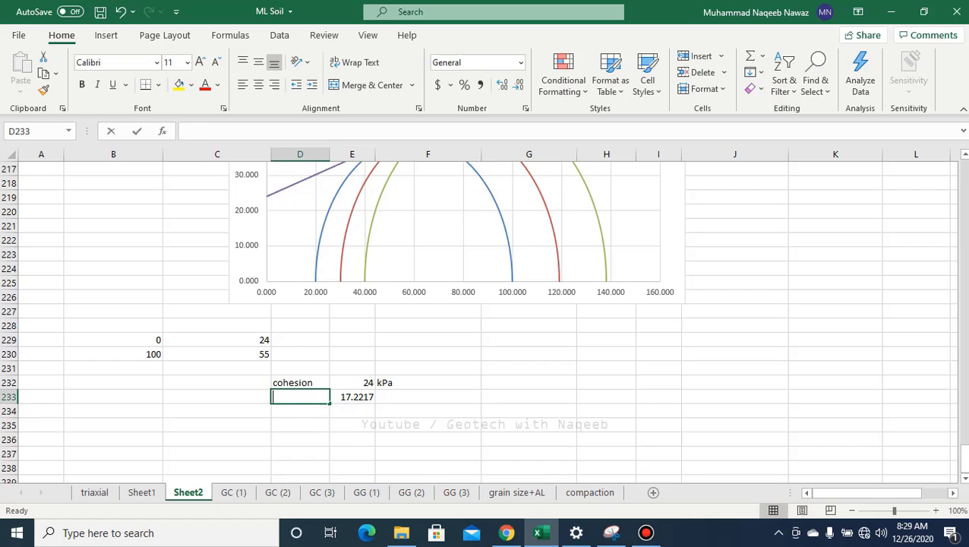
pyautogui.write('ion angle')
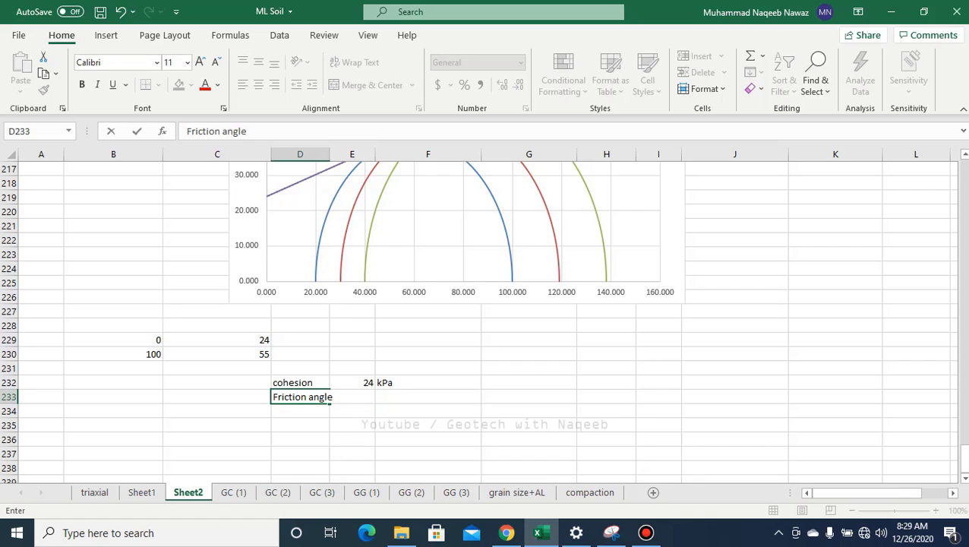
pyautogui.press('Return')
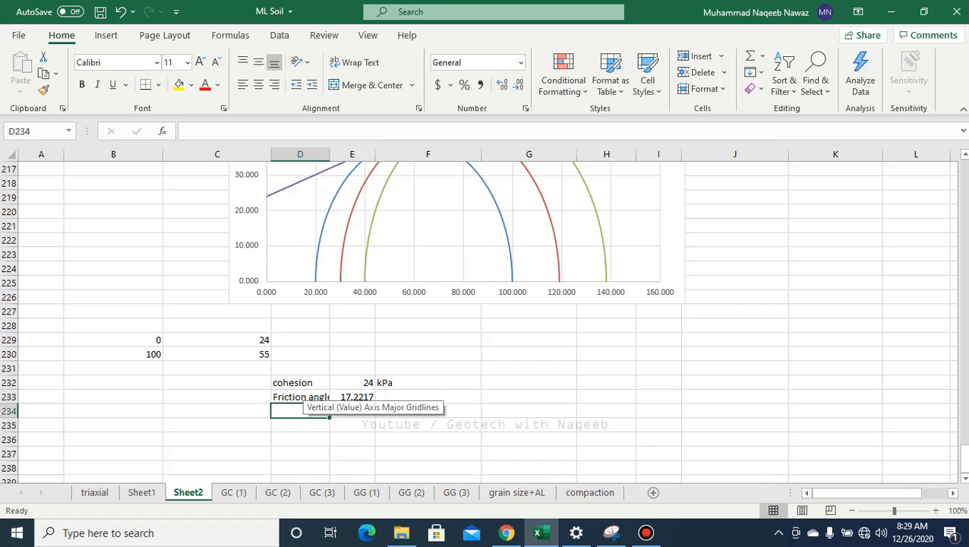